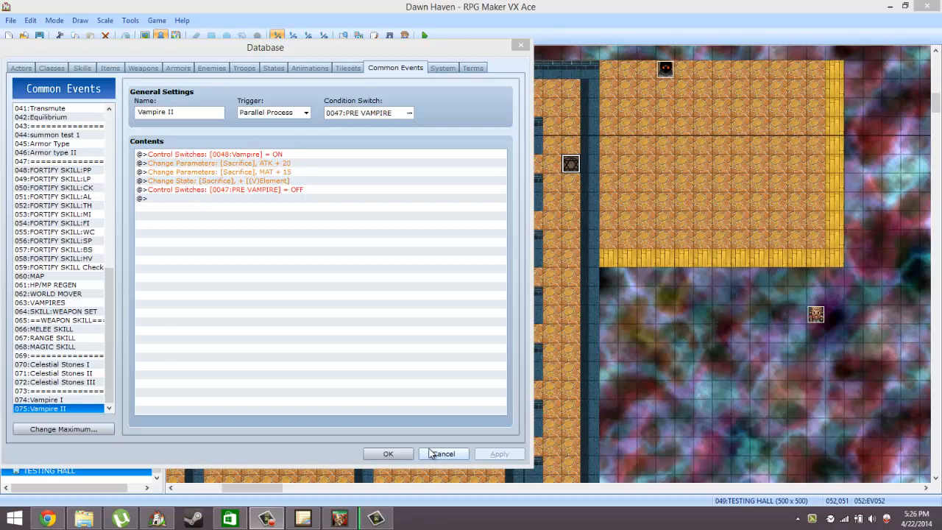
Reposition the Database window and review the contents of the Vampire I and Vampire II common events.
left_click_drag(404, 47, 512, 41)
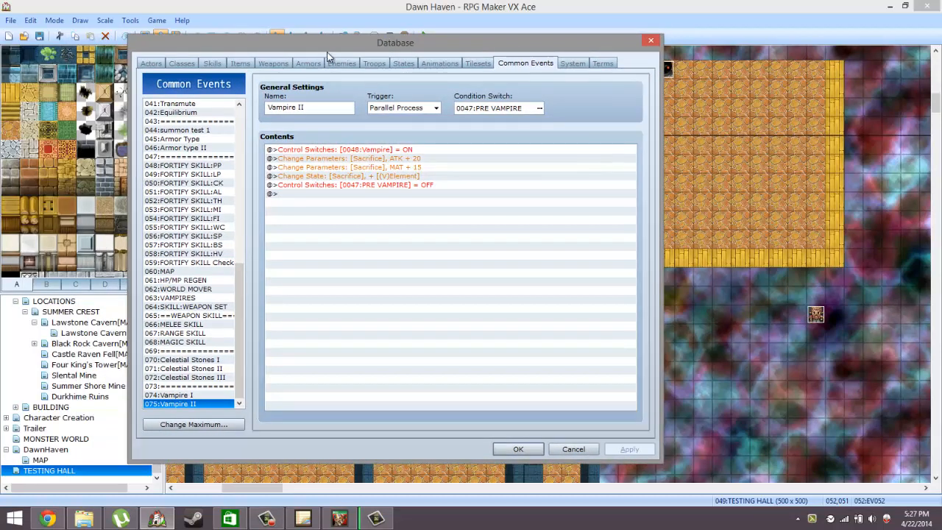
left_click_drag(327, 52, 398, 43)
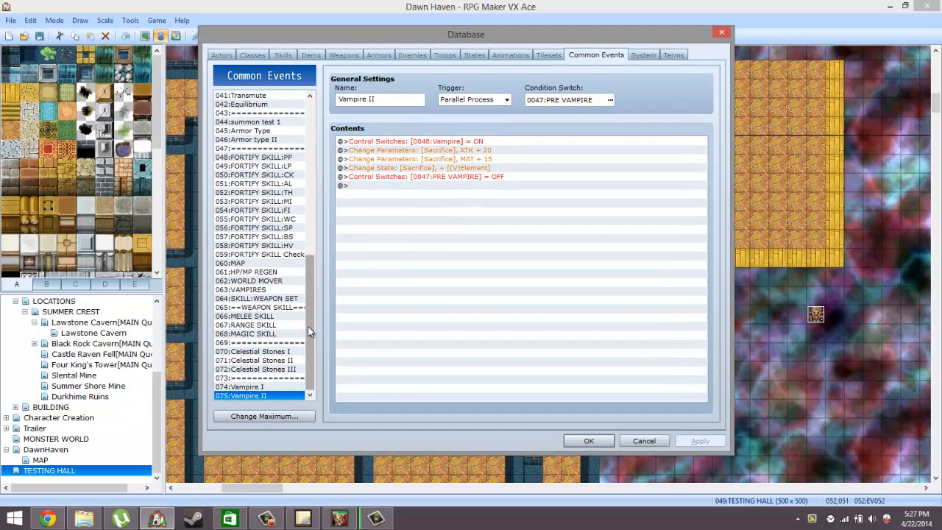
left_click(259, 387)
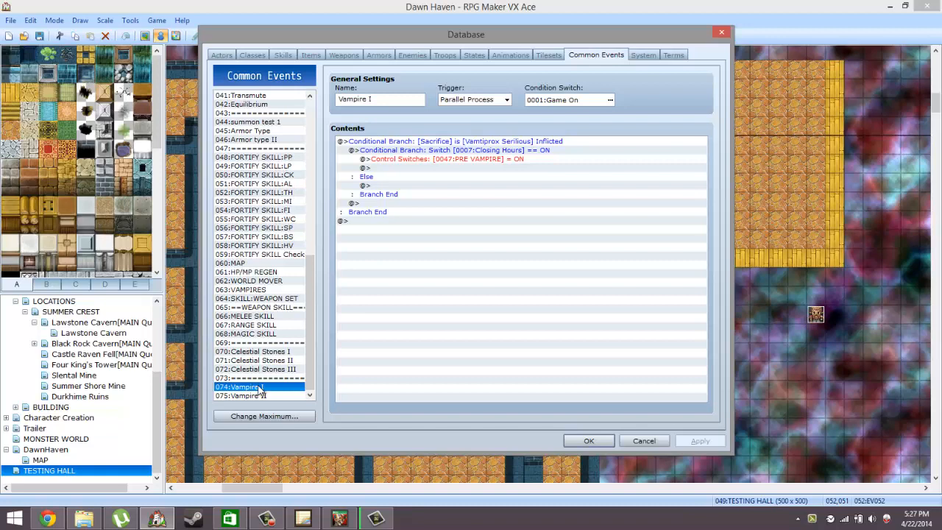
left_click(259, 397)
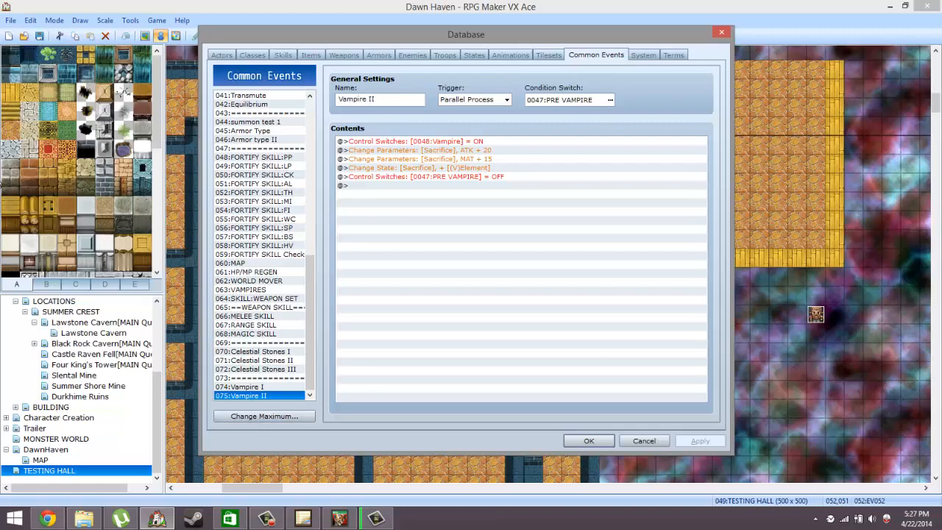
Dock the Quick Note vampires note beside the RPG Maker VX Ace editor and highlight the line "hp drain in sunlight".
left_click(25, 107)
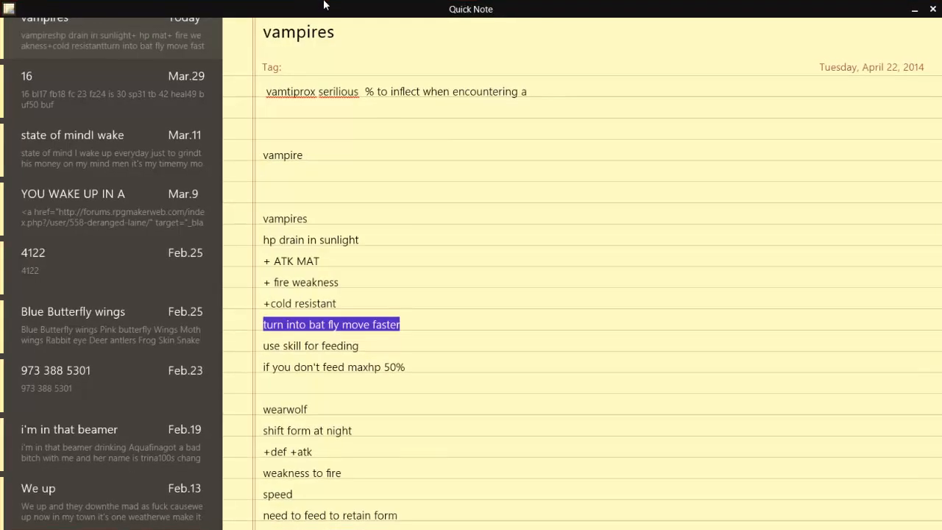
left_click_drag(323, 5, 861, 78)
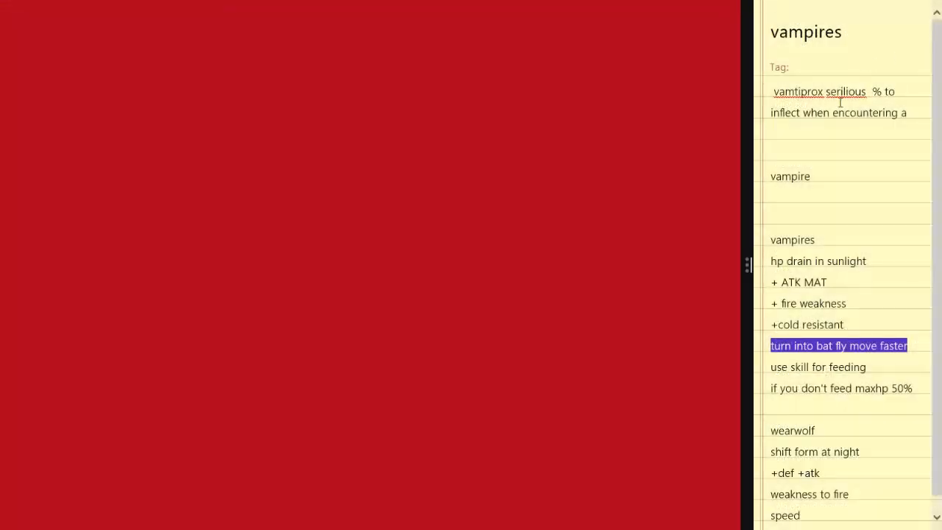
left_click(30, 18)
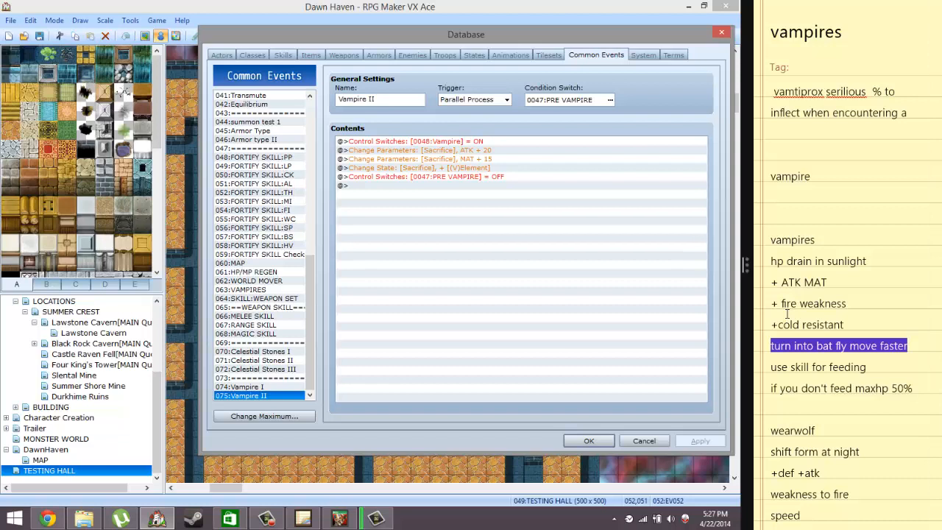
left_click_drag(771, 261, 868, 266)
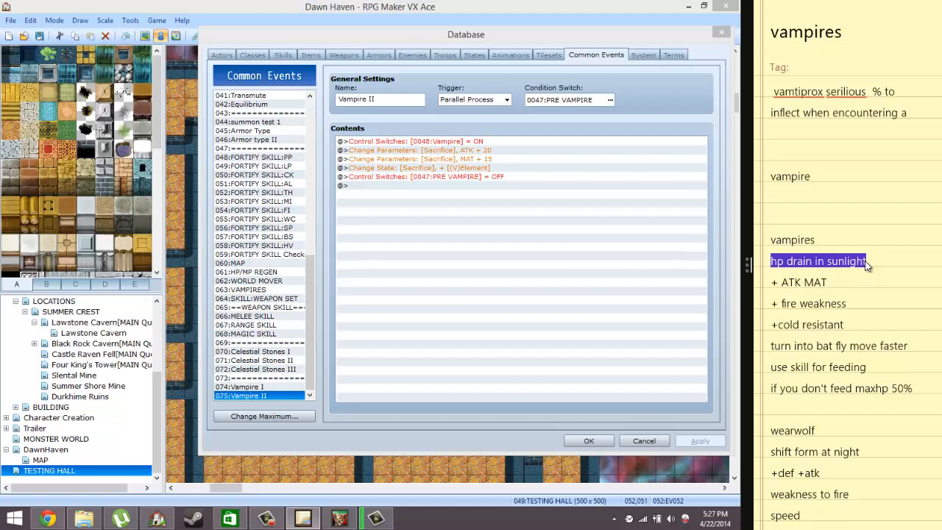
Raise the maximum number of common events to 77.
left_click(271, 417)
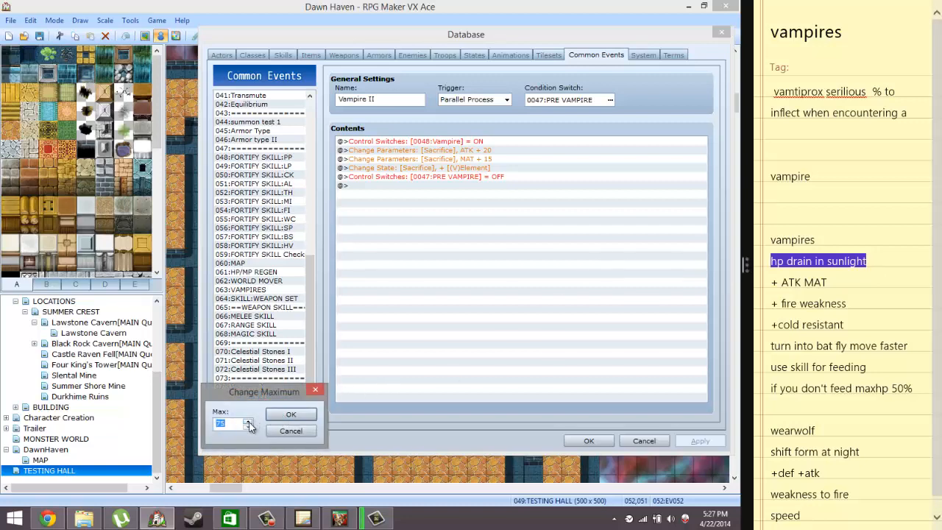
double_click(248, 423)
left_click(291, 414)
scroll(309, 378, "down", 1)
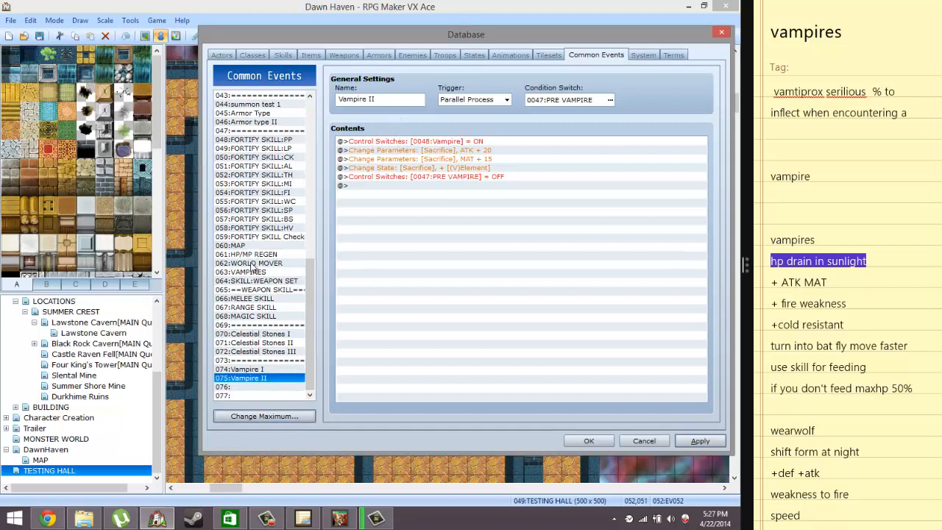
Name common event 076 "Vampire III" and set its trigger to Parallel Process.
left_click(253, 387)
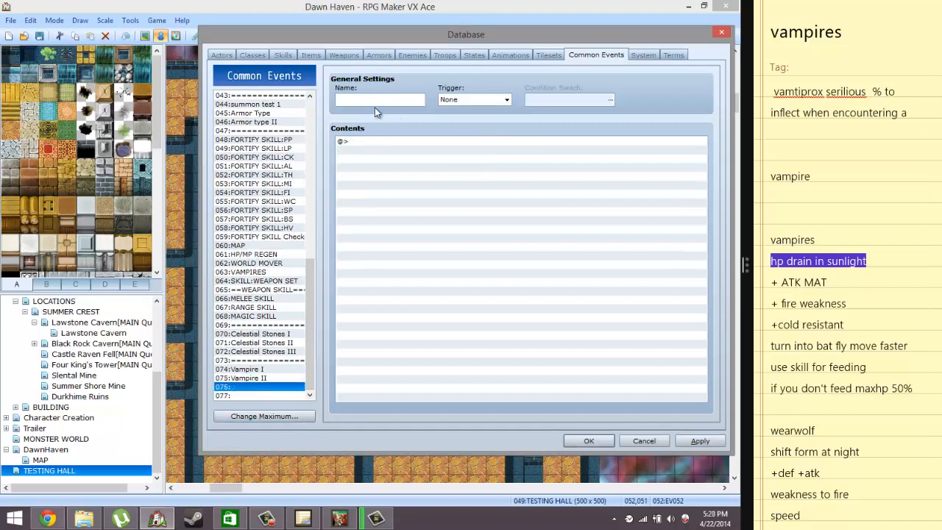
left_click(375, 99)
type("Vampire III")
left_click(469, 102)
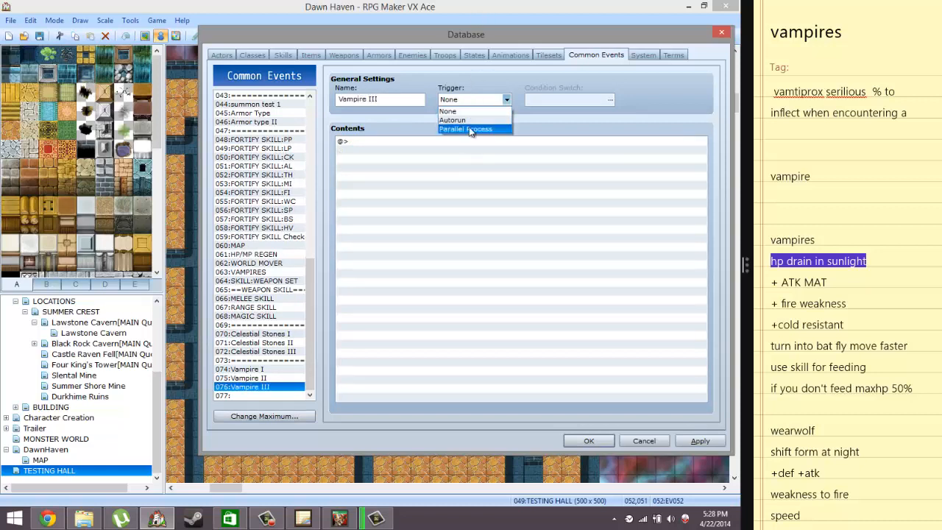
left_click(471, 130)
From the condition switch selection of Vampire III, rename switch 0048 to "VAMPIRE" in capitals.
left_click(609, 101)
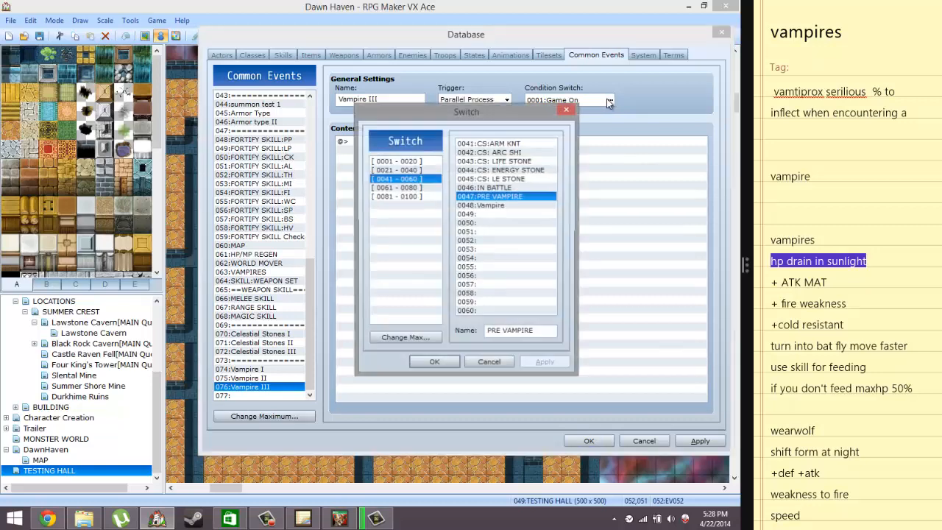
left_click(498, 206)
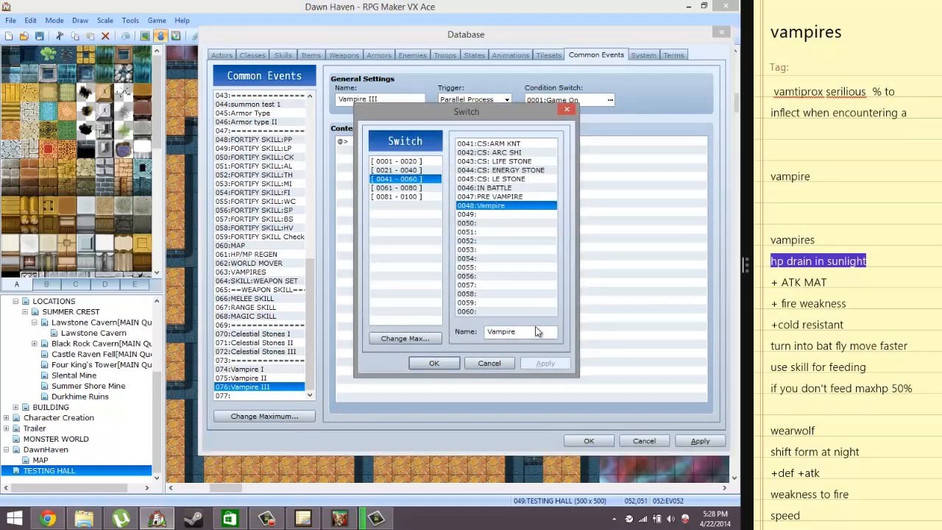
double_click(533, 334)
type("Vampire")
key("BackSpace")
key("BackSpace")
key("BackSpace")
key("BackSpace")
key("BackSpace")
key("BackSpace")
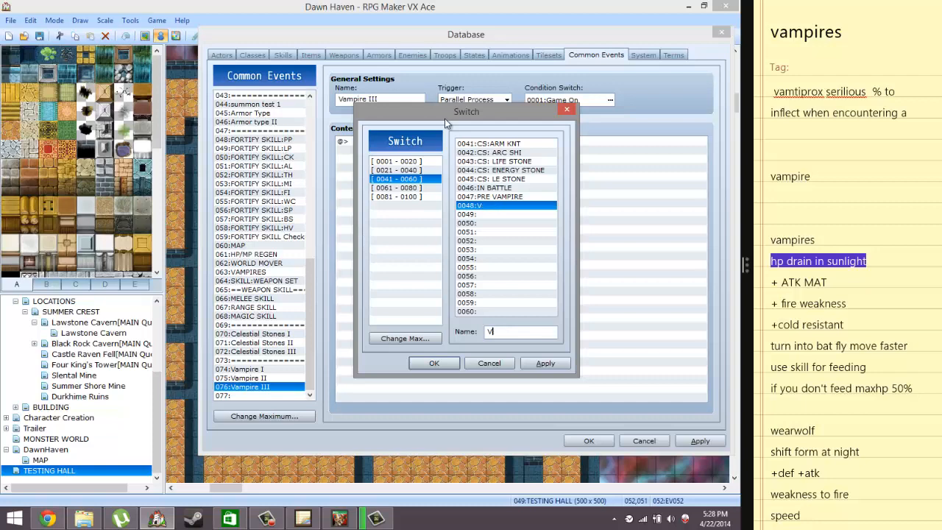
type("a")
key("BackSpace")
key("BackSpace")
type("VAMPIRE")
Find the duplicate Vampire switch 0037 and clear its name.
left_click(383, 171)
left_click(390, 162)
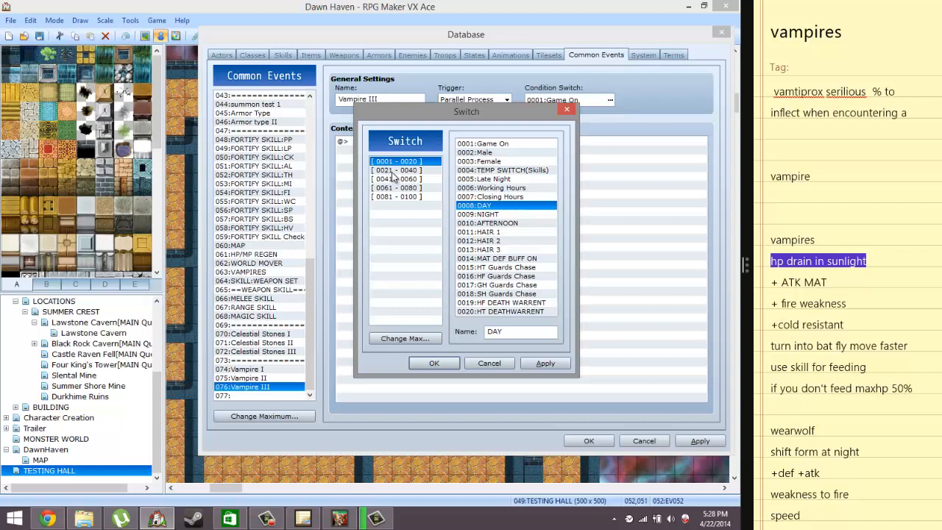
left_click(396, 171)
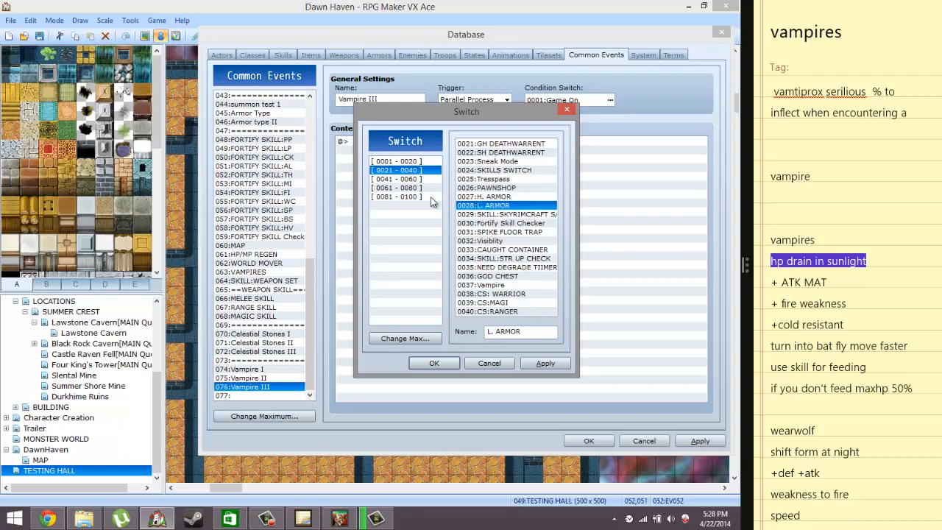
left_click(498, 286)
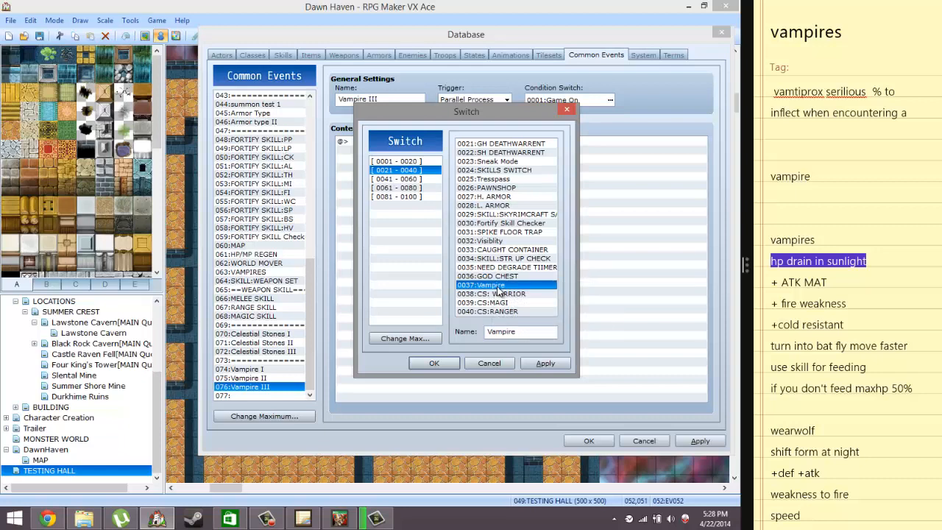
double_click(525, 331)
key("BackSpace")
Examine the switches in the 0001–0020 range, from Game On through the time-of-day switches.
left_click(411, 179)
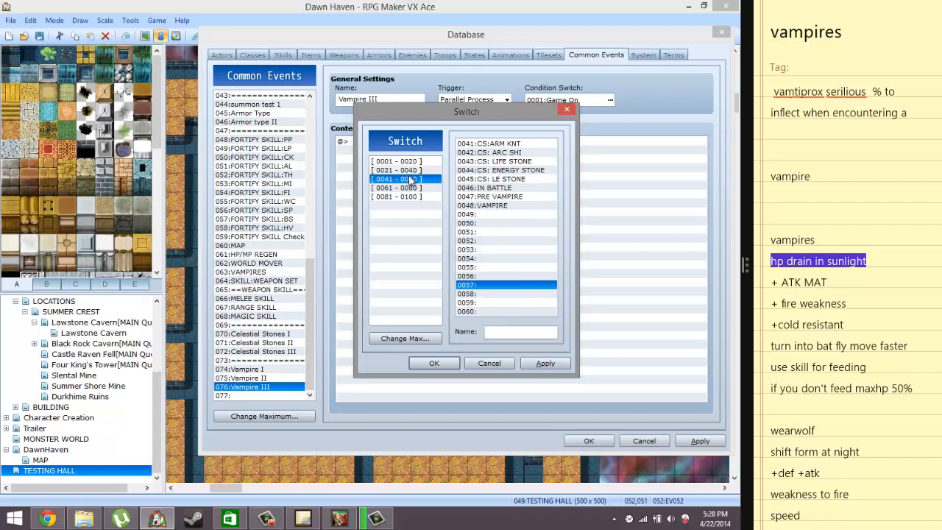
left_click(407, 162)
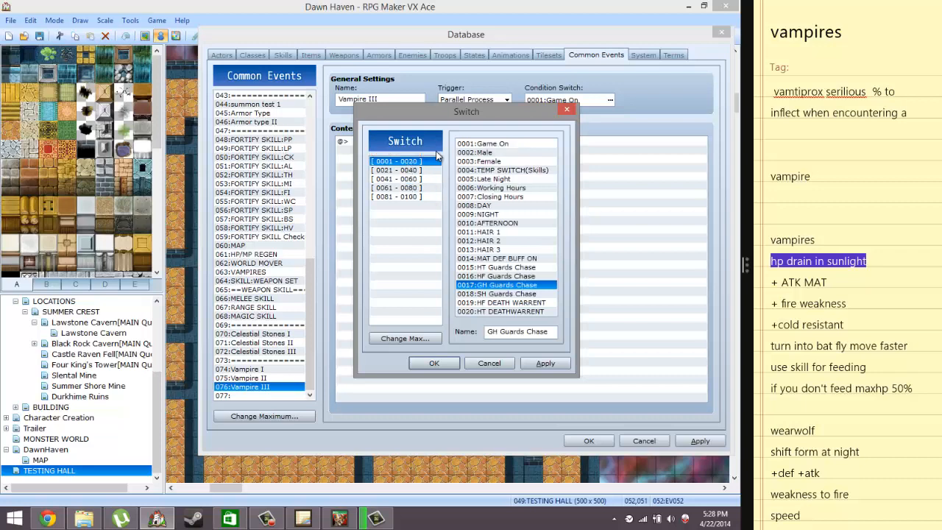
left_click(485, 145)
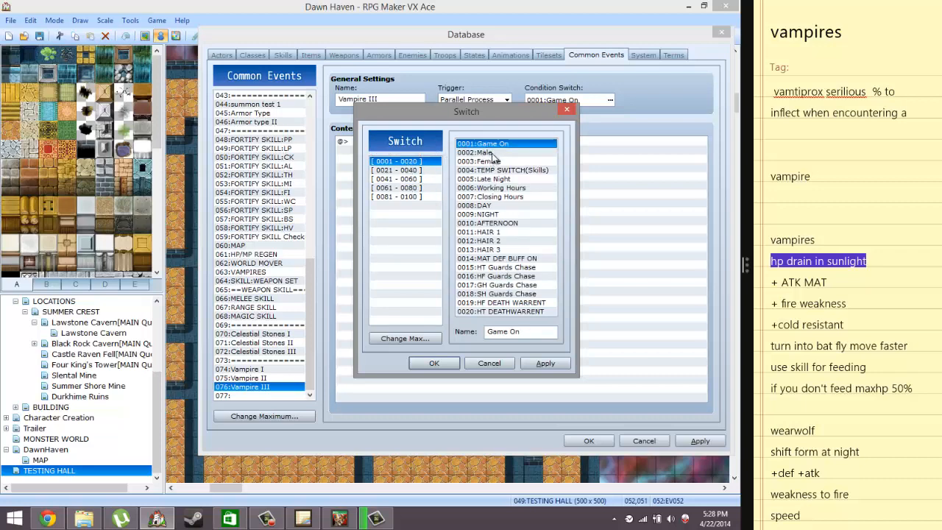
left_click(495, 152)
left_click(495, 161)
left_click(497, 170)
left_click(500, 179)
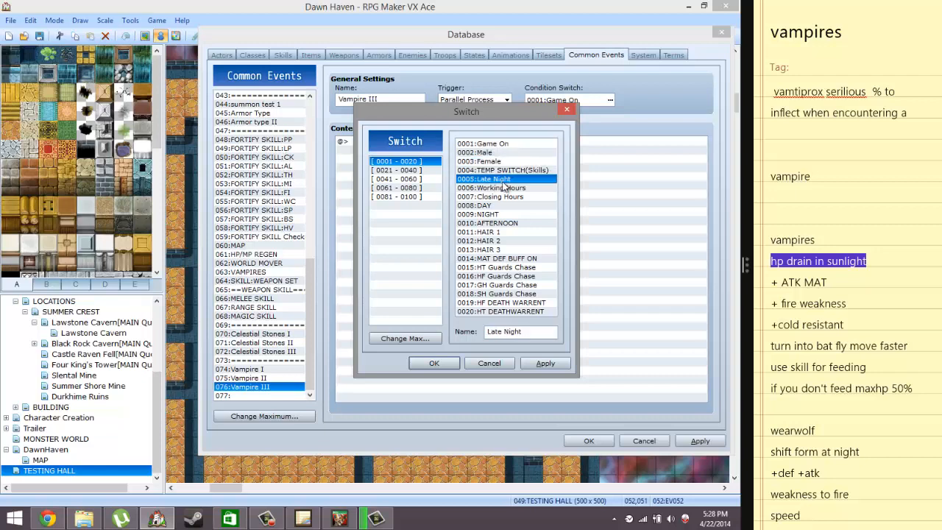
left_click(508, 187)
left_click(513, 197)
left_click(510, 205)
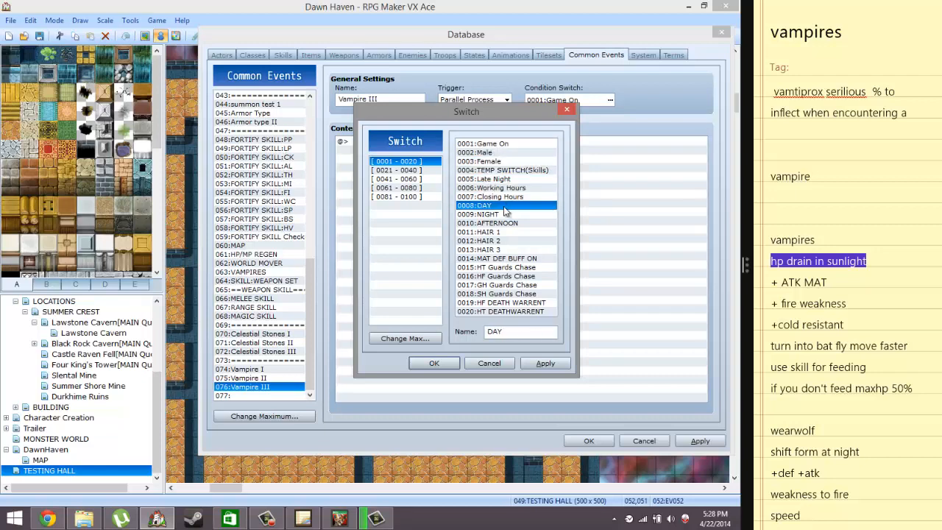
Assign switch 0048:VAMPIRE as the condition switch of Vampire III.
left_click(414, 179)
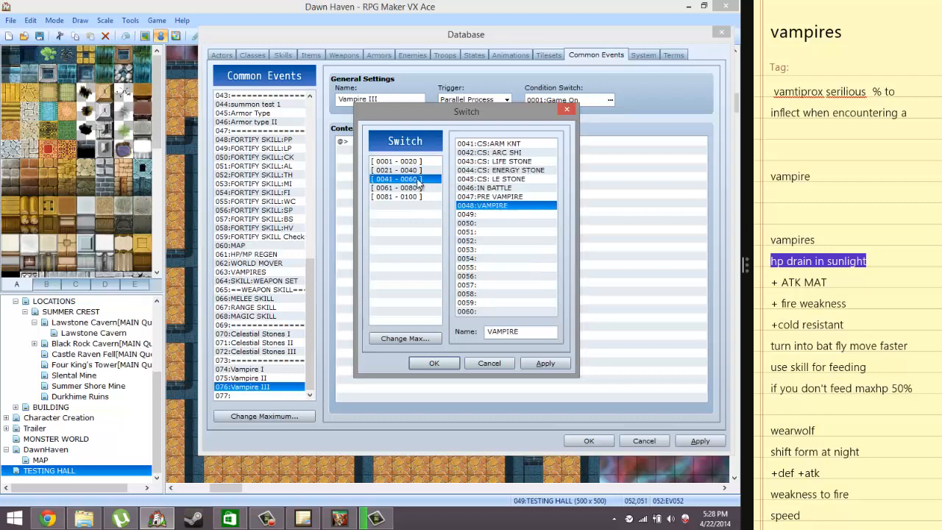
left_click(434, 363)
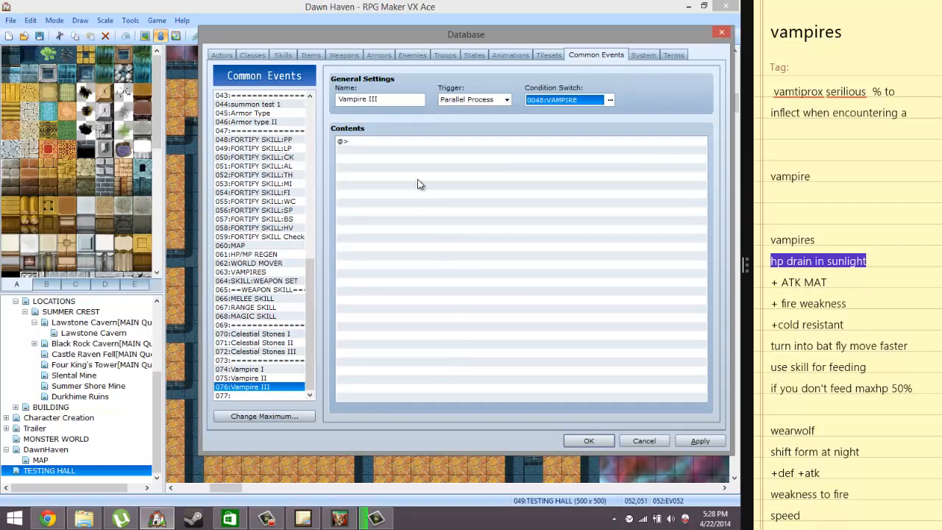
Insert a conditional branch in Vampire III that checks whether switch 0008:DAY is ON, with an Else section.
left_click(410, 142)
right_click(408, 142)
left_click(434, 148)
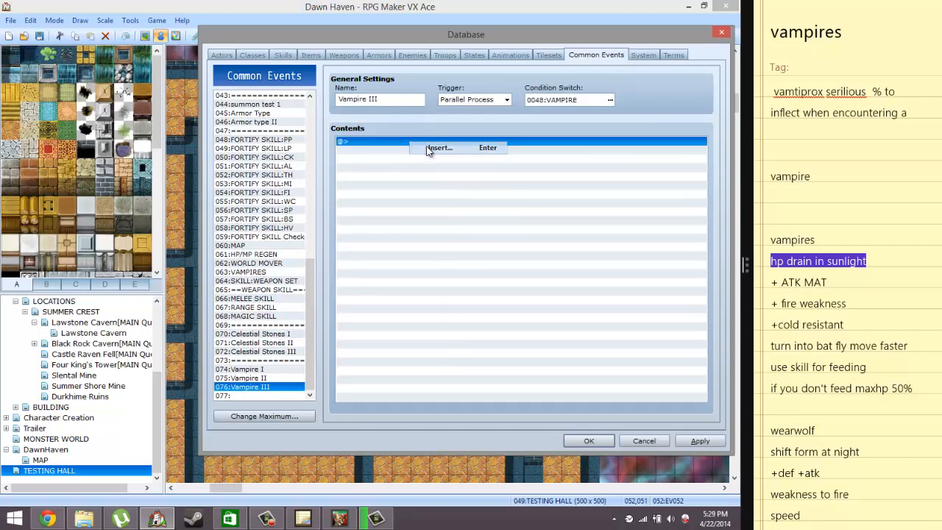
left_click(430, 312)
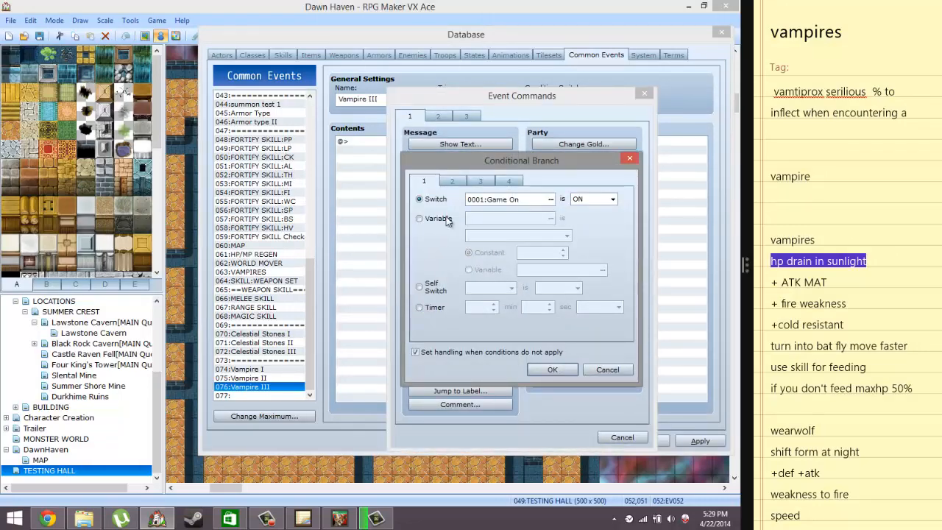
left_click(440, 218)
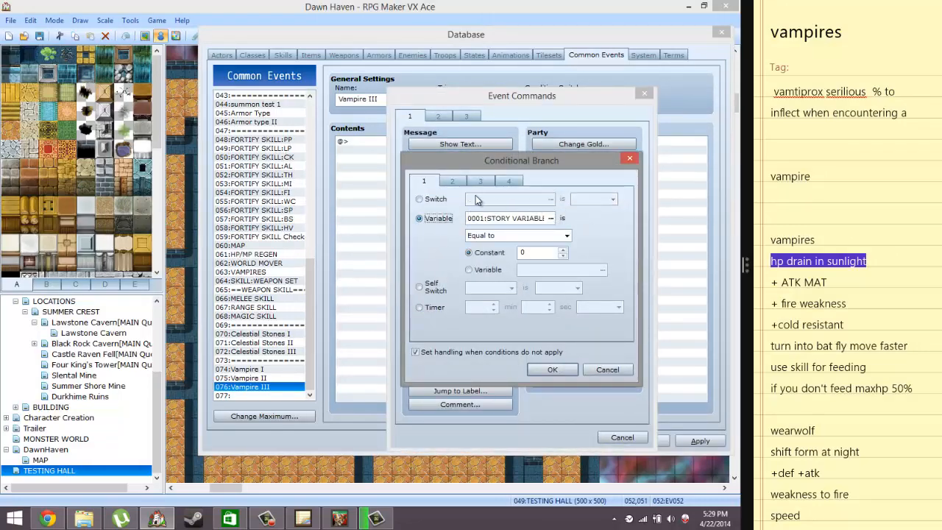
left_click(434, 200)
left_click(549, 199)
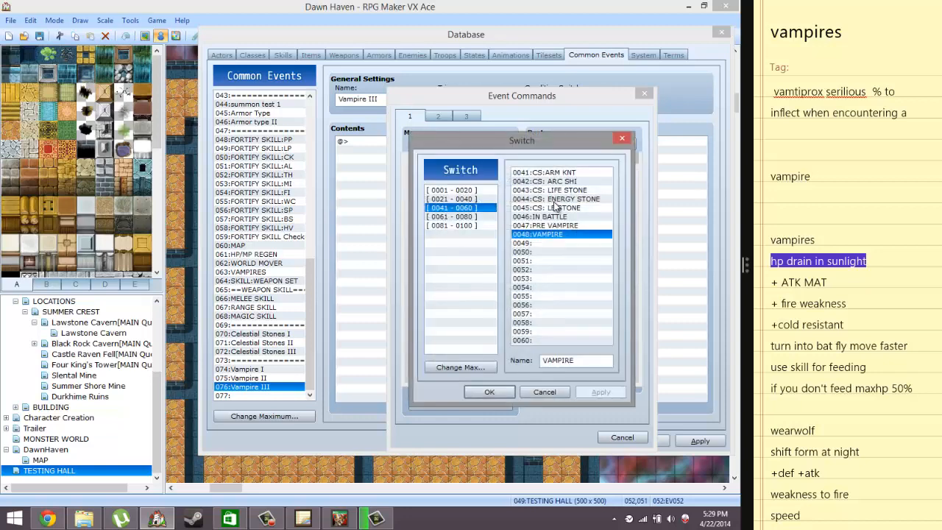
left_click(468, 192)
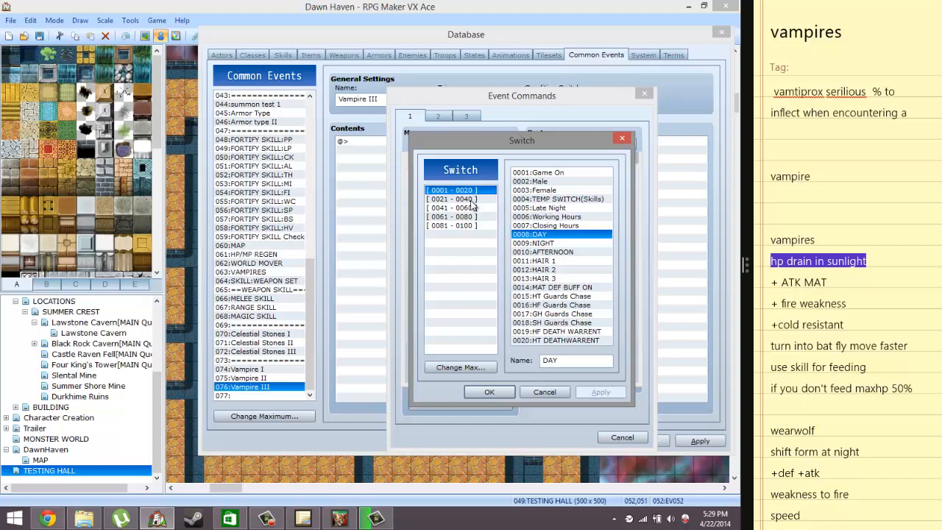
left_click(489, 392)
left_click(567, 370)
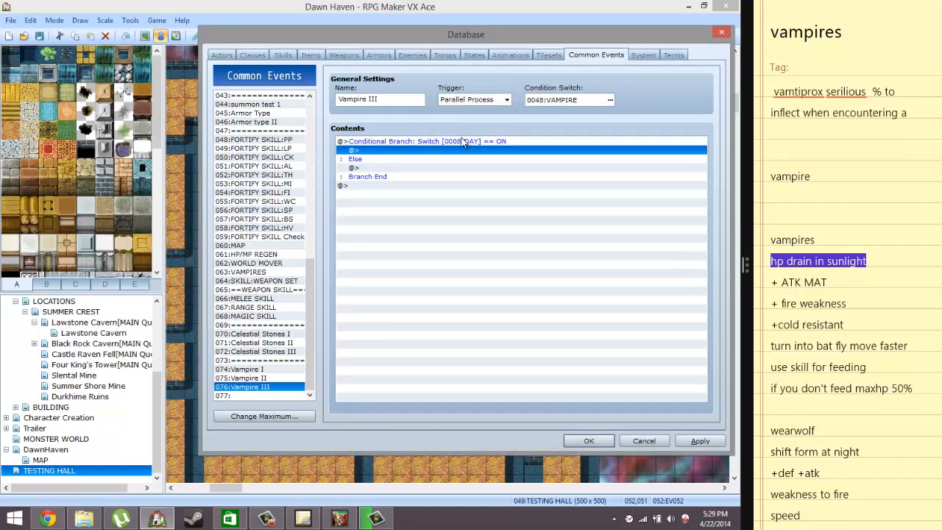
Duplicate the DAY conditional branch below the original and change the copy's condition to switch 0010:AFTERNOON being ON.
left_click(458, 139)
key("ctrl+c")
left_click(446, 189)
key("ctrl+v")
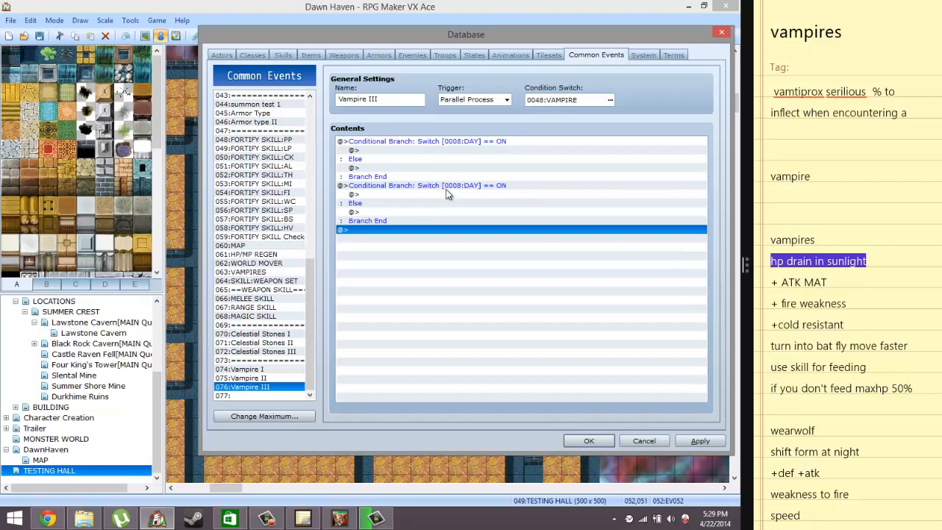
double_click(445, 184)
left_click(550, 198)
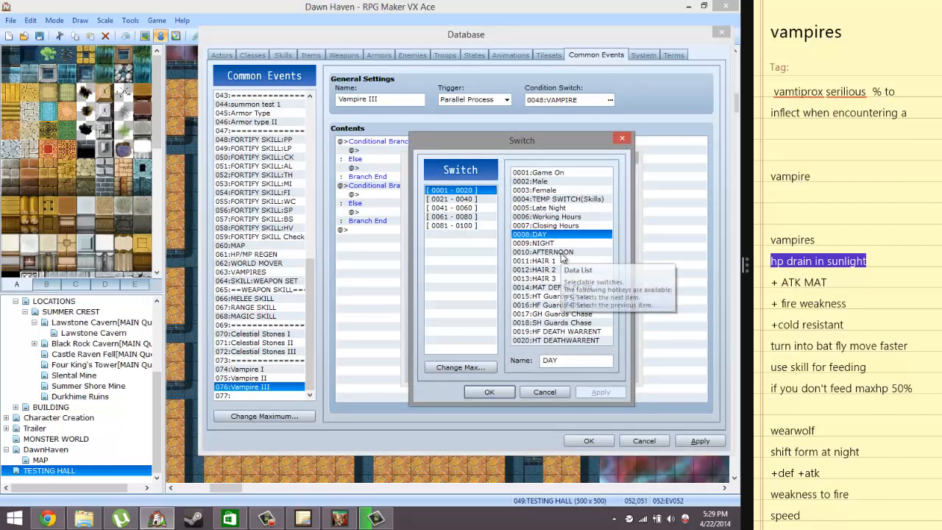
left_click(544, 252)
left_click(506, 391)
left_click(553, 372)
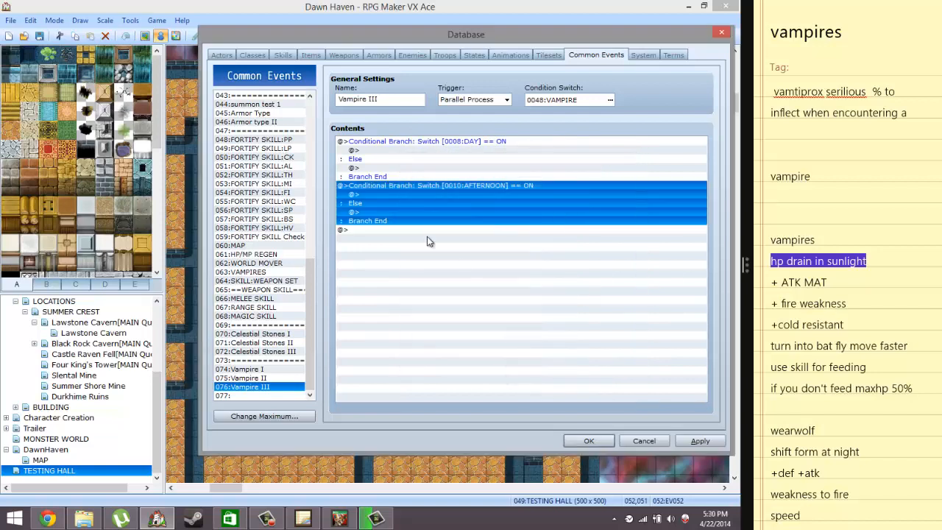
Move the AFTERNOON conditional branch into the Else section of the DAY branch.
key("Delete")
left_click(373, 169)
key("ctrl+v")
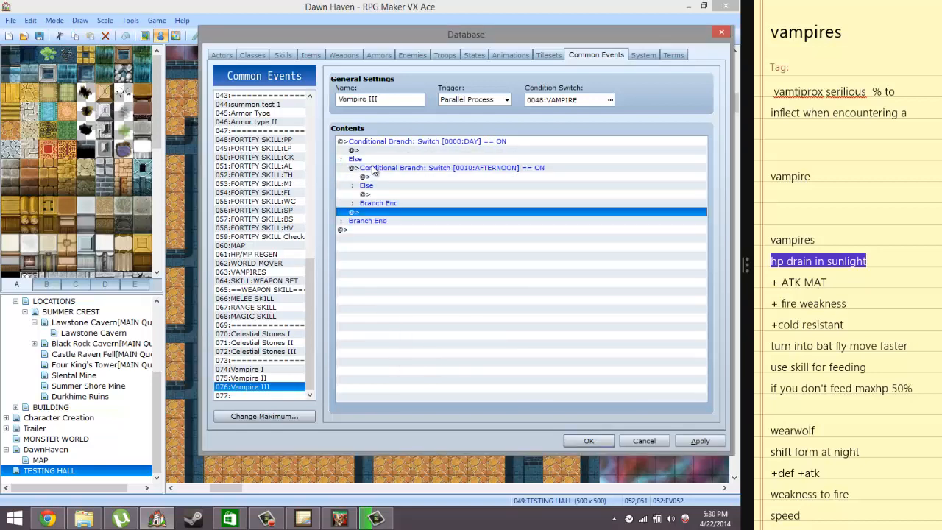
Copy the Wait, Control Variables, Change HP and Change MP commands from Celestial Stones III's IN BATTLE branch to the end of Vampire III.
left_click(473, 298)
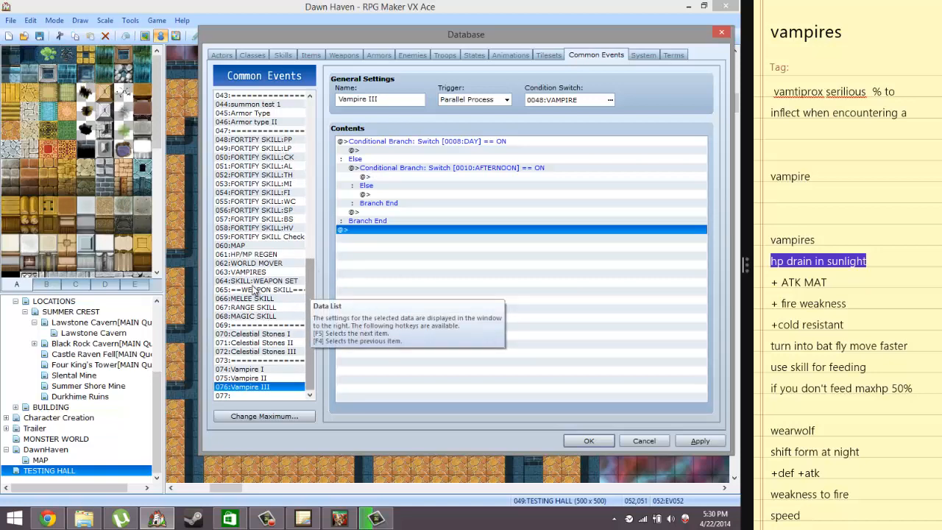
left_click(258, 343)
left_click(262, 334)
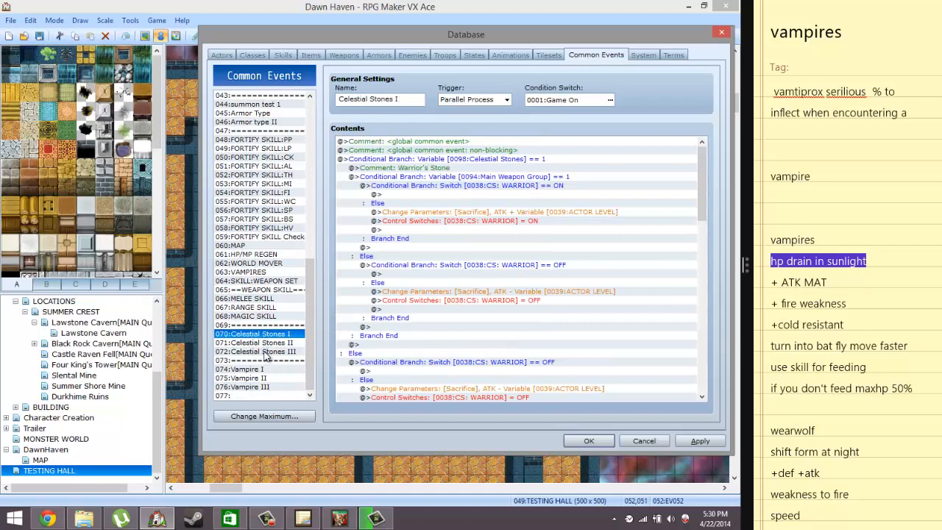
left_click(265, 352)
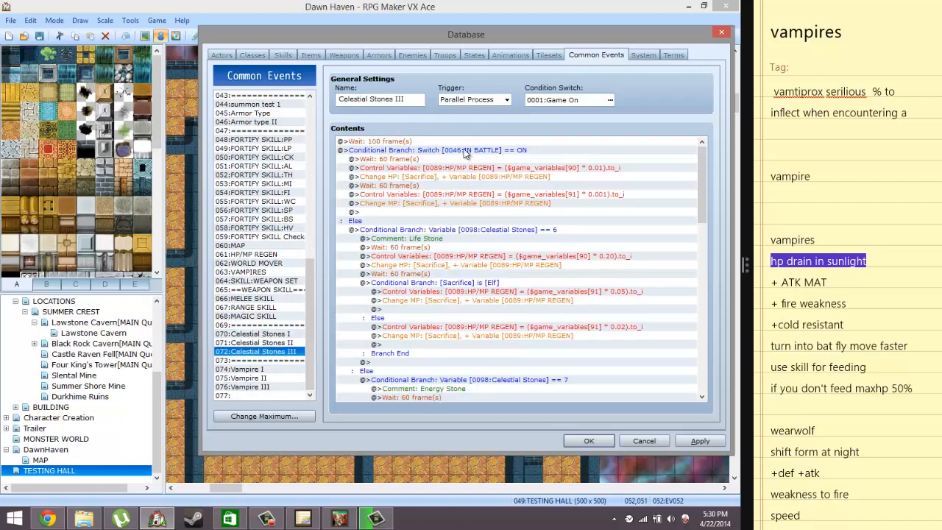
left_click(422, 169)
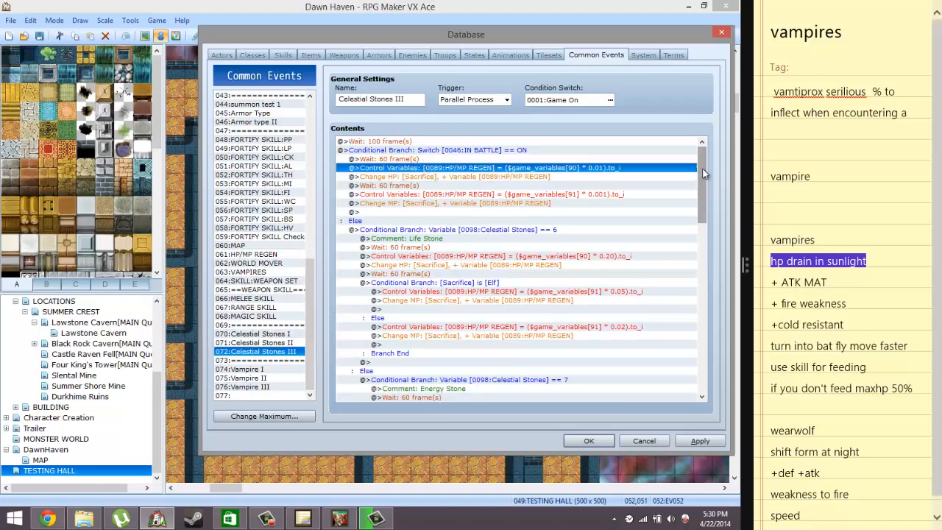
left_click(401, 159)
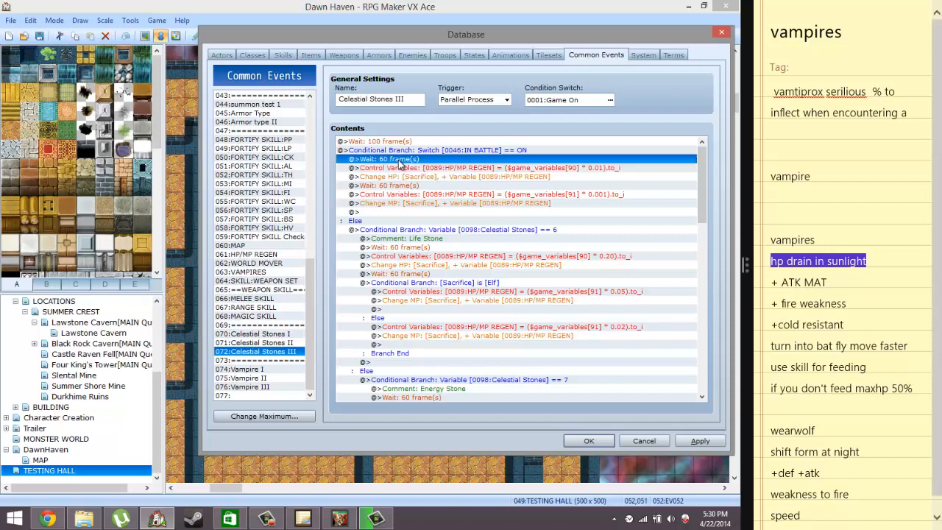
left_click_drag(396, 197, 395, 207)
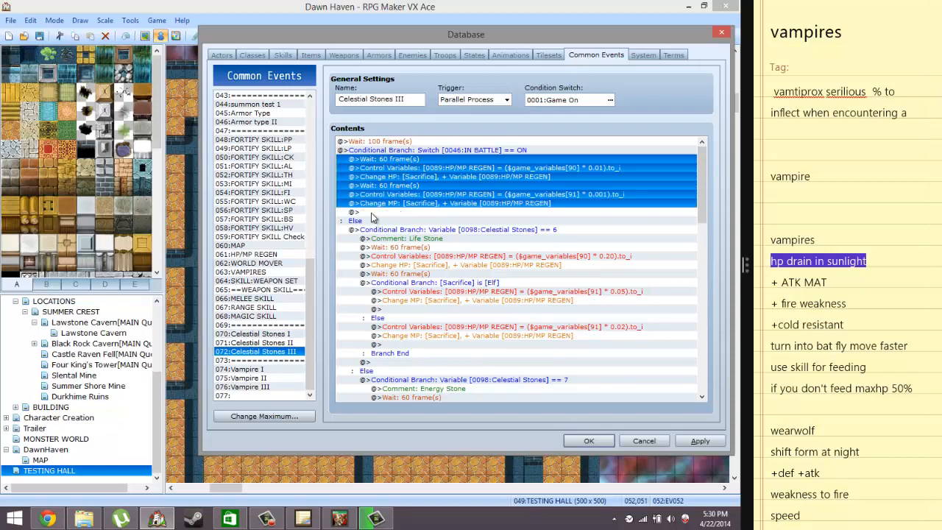
left_click(254, 388)
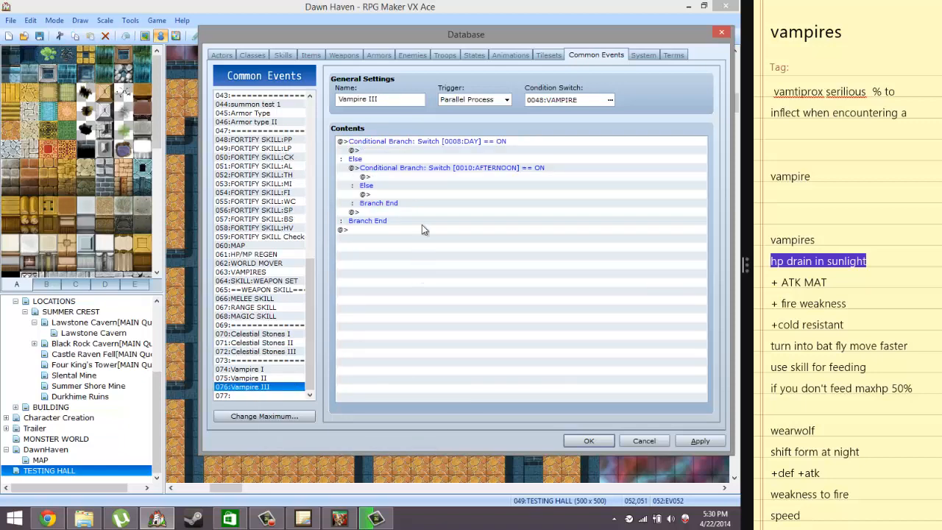
left_click(392, 292)
key("ctrl+v")
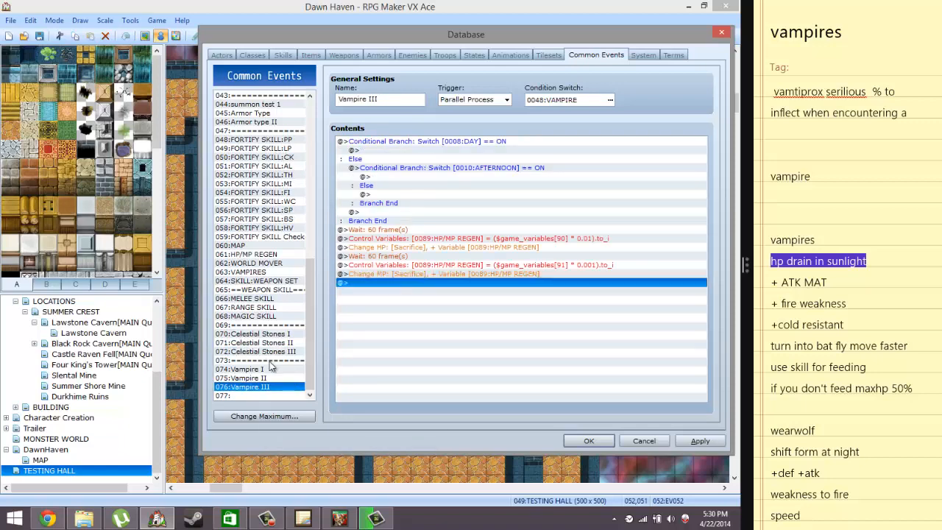
Copy the opening 100-frame Wait from Celestial Stones III and paste it above the first 60-frame Wait in Vampire III.
left_click(265, 343)
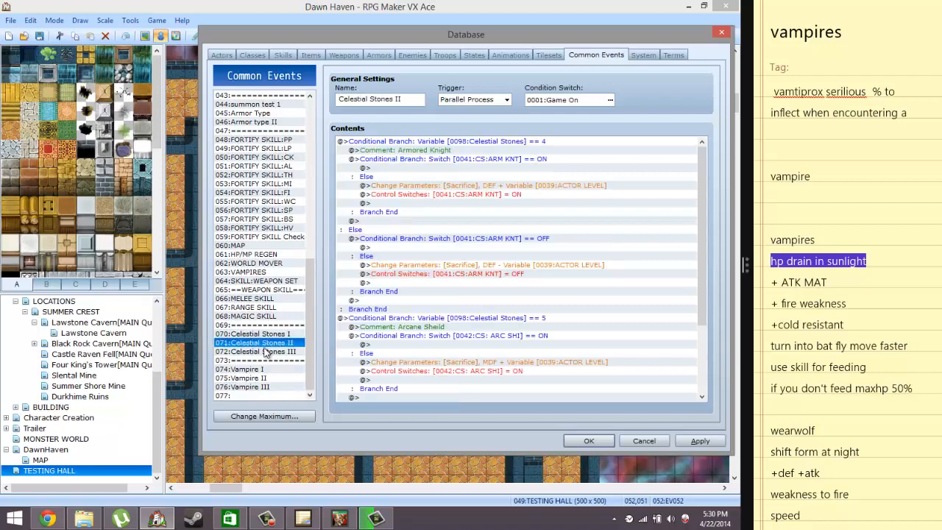
left_click(265, 352)
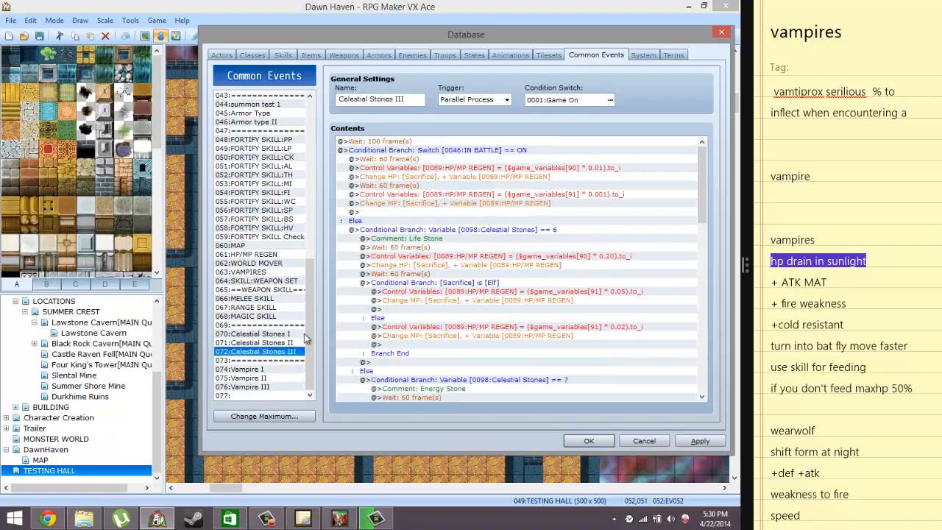
left_click(415, 141)
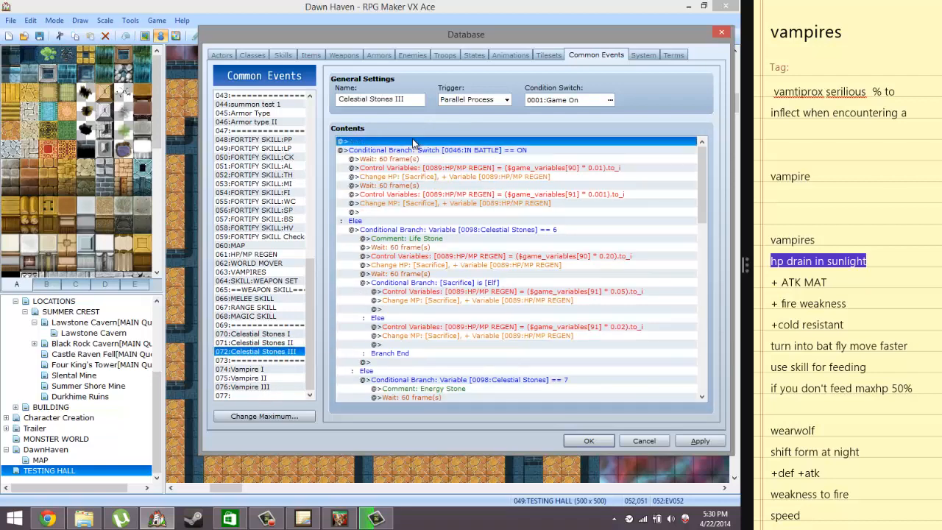
left_click(270, 387)
left_click(382, 230)
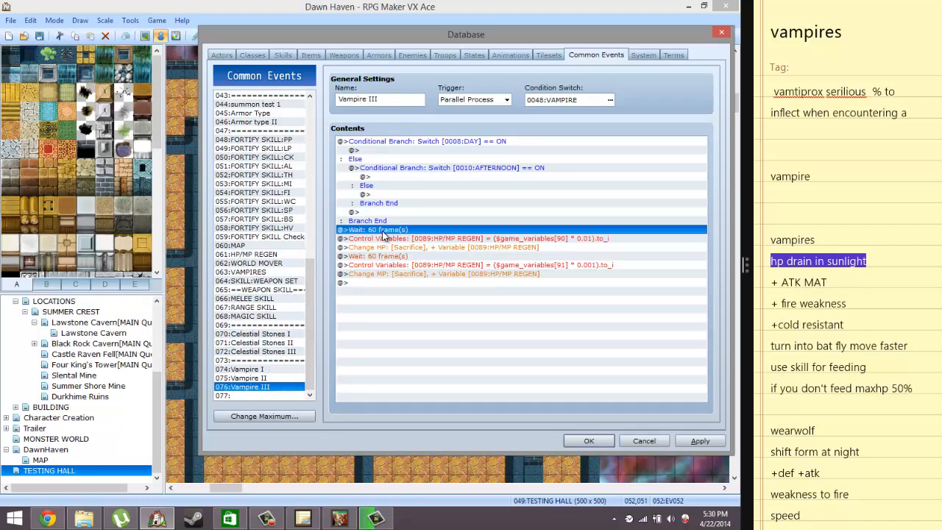
key("ctrl+v")
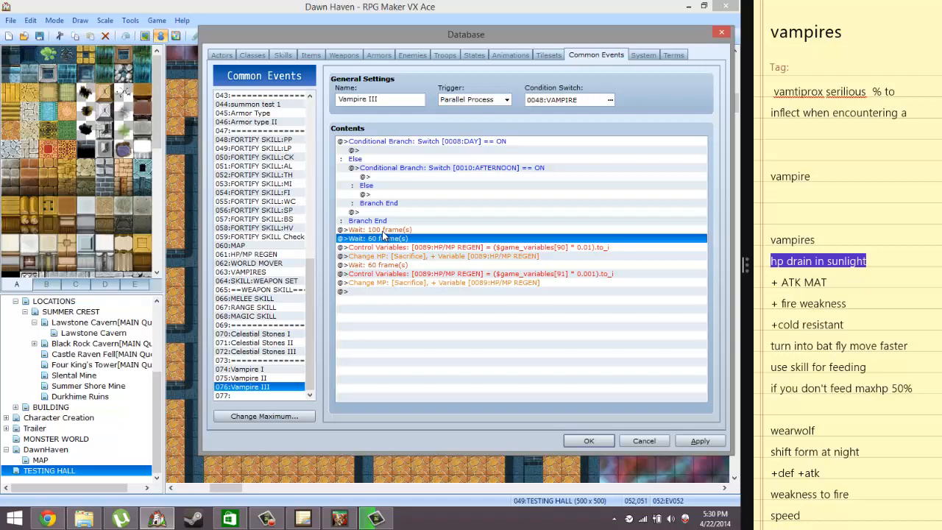
Re-enter 100 frames as the duration of the first Wait command in Vampire III.
left_click(382, 229)
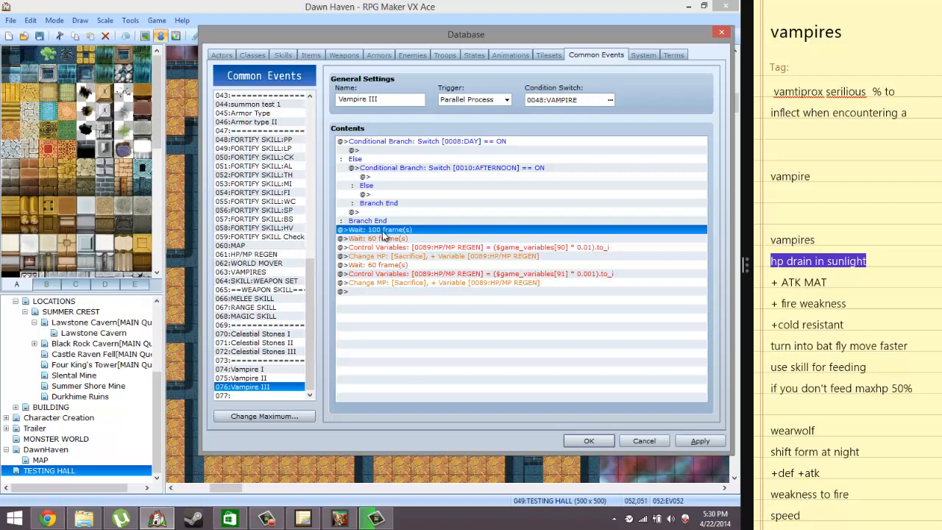
double_click(382, 231)
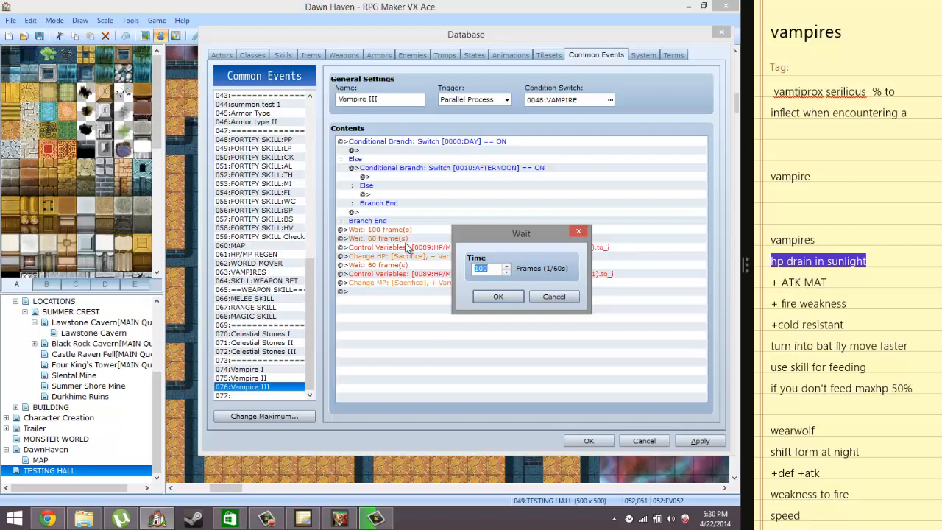
key("BackSpace")
key("BackSpace")
type("100")
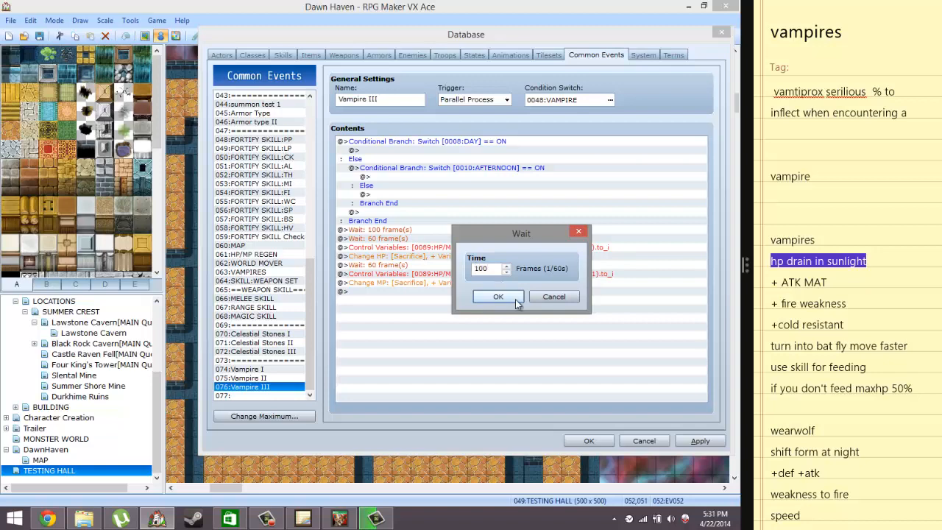
left_click(479, 297)
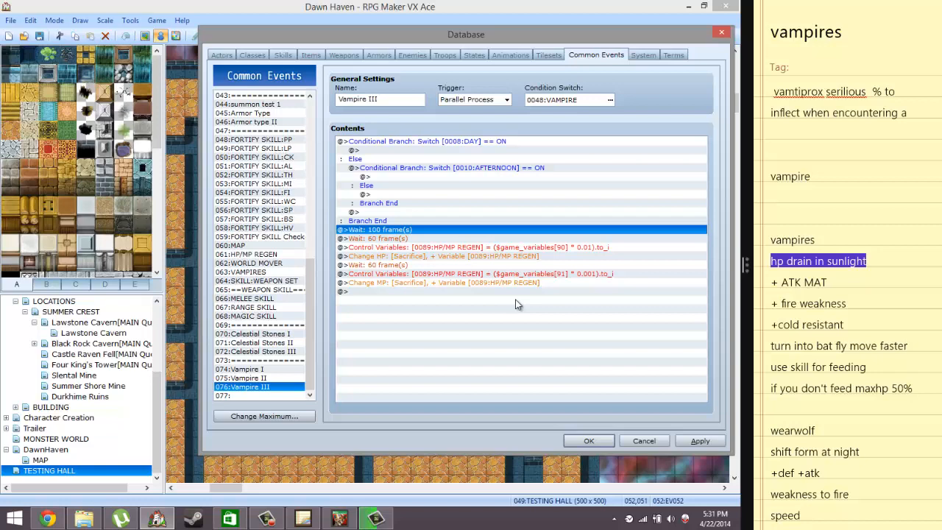
Set the script operand of the first HP/MP REGEN variable command to ($game_variables[90] * 0.25).to_i.
left_click(410, 248)
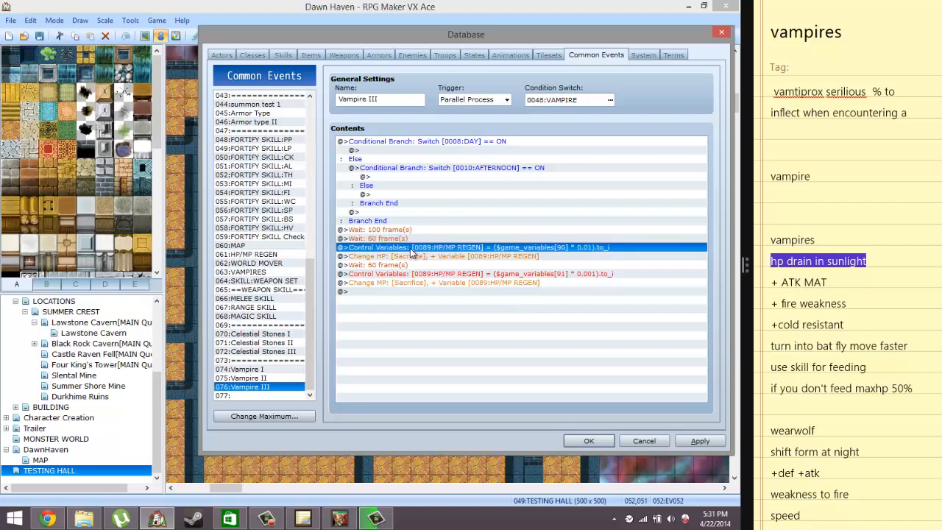
left_click(413, 239)
left_click(458, 247)
key("Return")
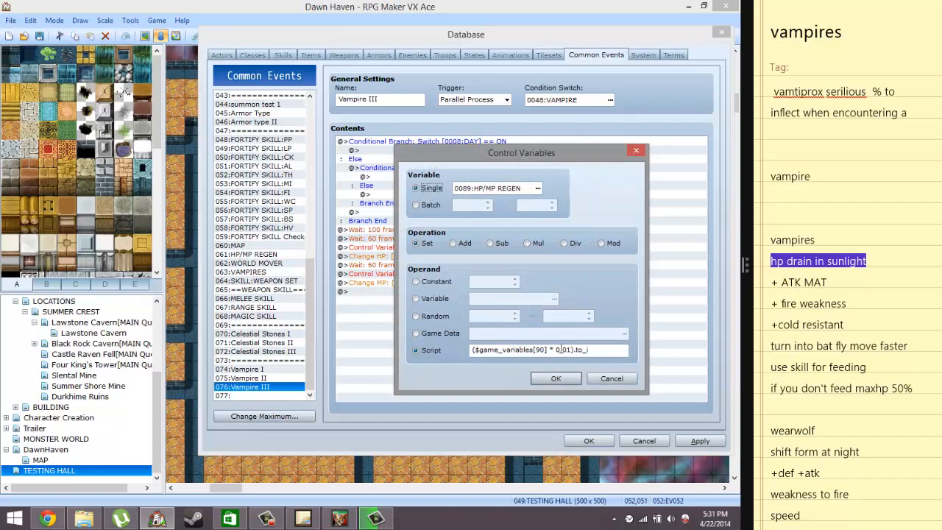
left_click(571, 349)
key("BackSpace")
key("BackSpace")
type("25")
left_click(556, 378)
Change the Change HP command for Sacrifice to decrease by variable 0089:HP/MP REGEN, with knockout allowed.
left_click(538, 256)
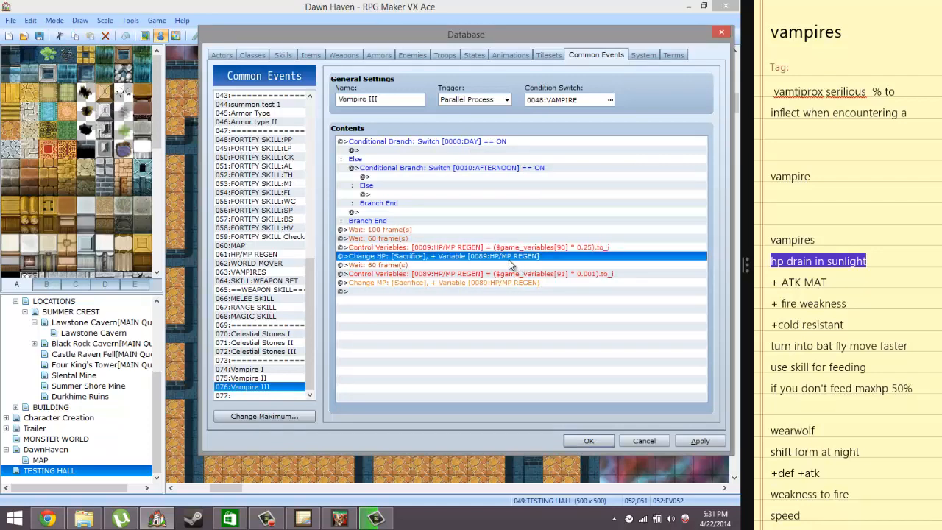
double_click(412, 259)
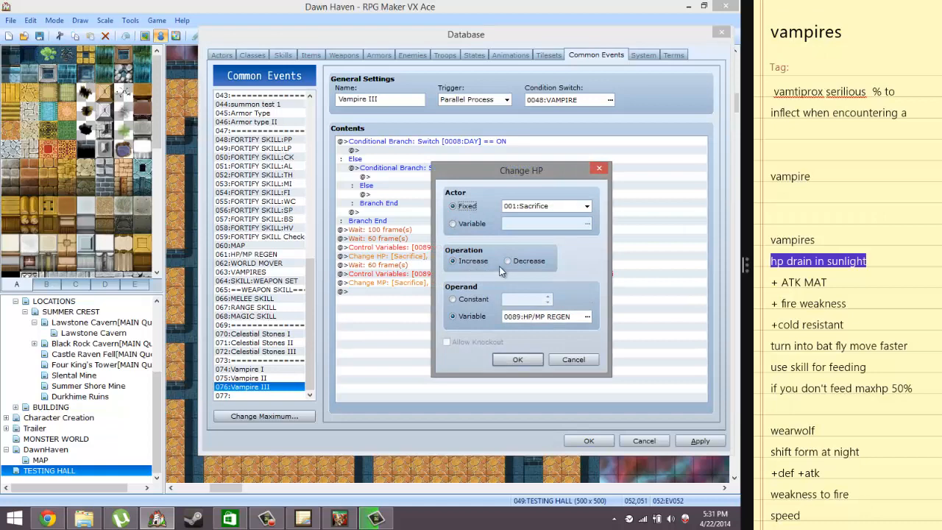
left_click(508, 261)
left_click(471, 341)
left_click(508, 360)
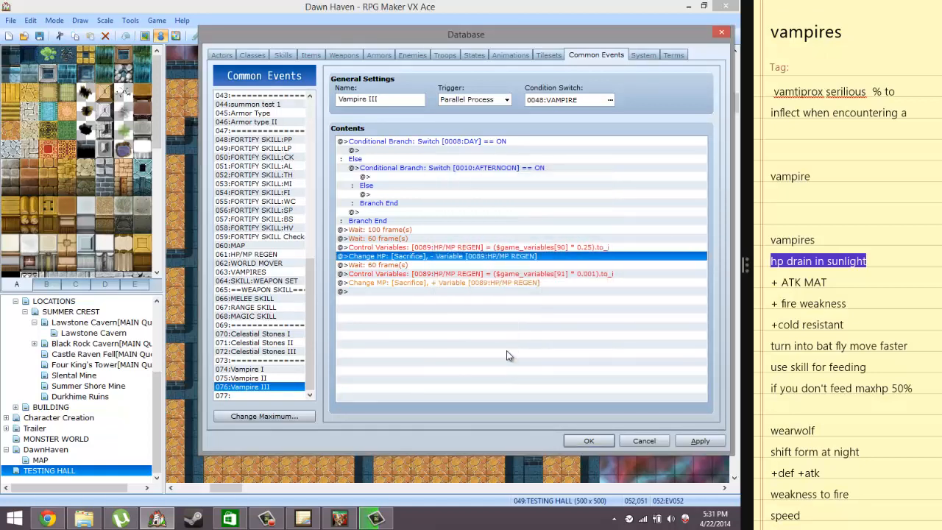
Delete the second 60-frame Wait and the MP-related Control Variables and Change MP commands from Vampire III.
left_click(400, 275)
double_click(400, 276)
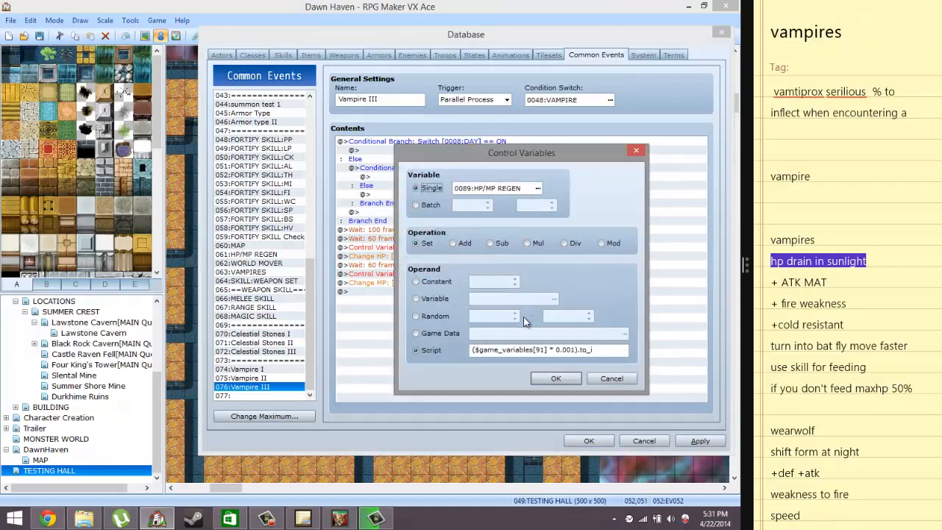
left_click(613, 379)
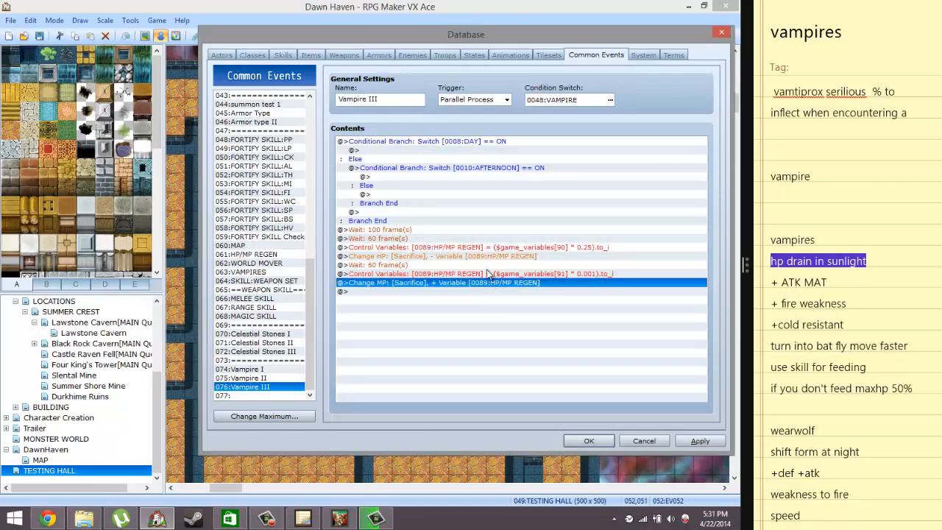
key("Delete")
key("Delete")
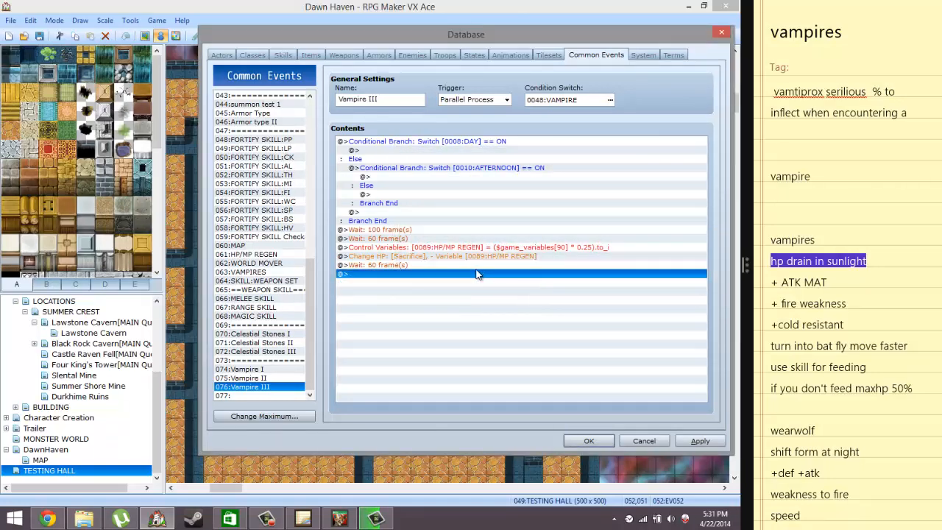
left_click(477, 265)
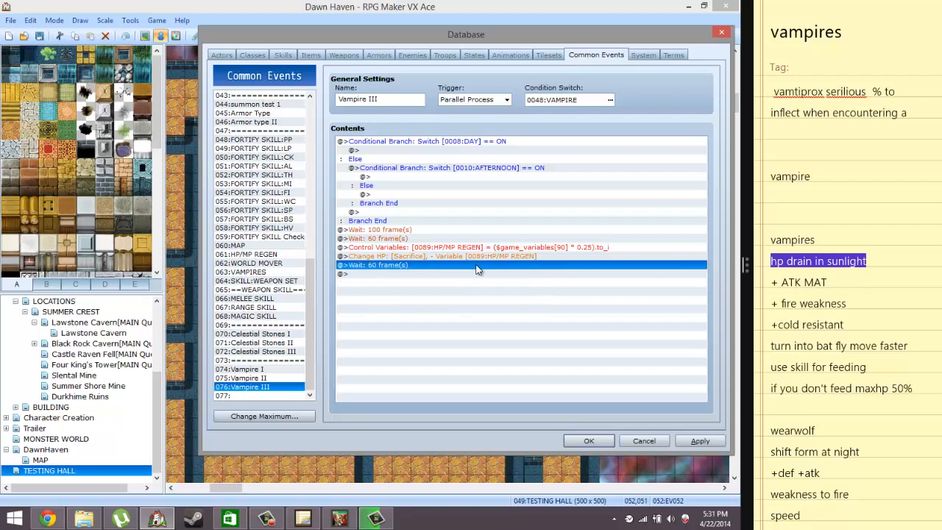
key("Delete")
Move the two Waits, the Control Variables command and the Change HP command into the DAY branch's ON section.
left_click(411, 230)
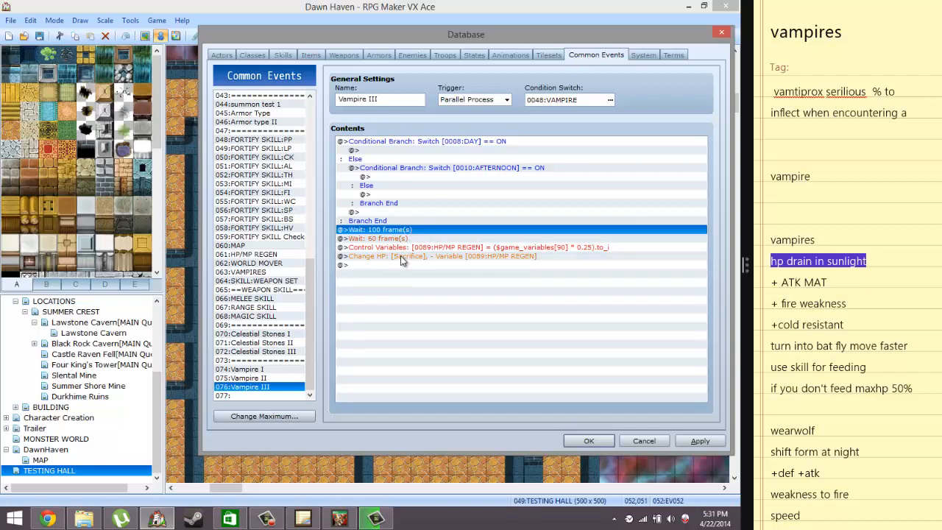
left_click(400, 256, "shift")
key("Delete")
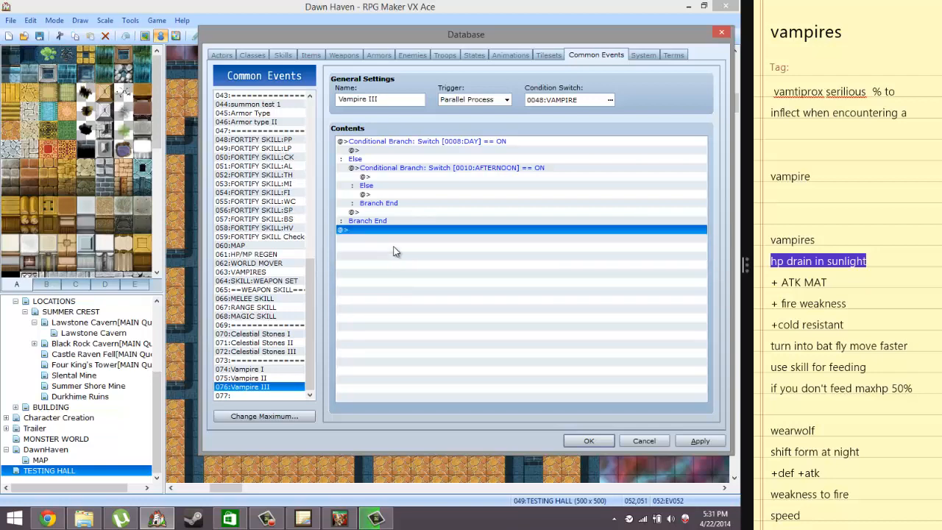
left_click(360, 150)
key("ctrl+v")
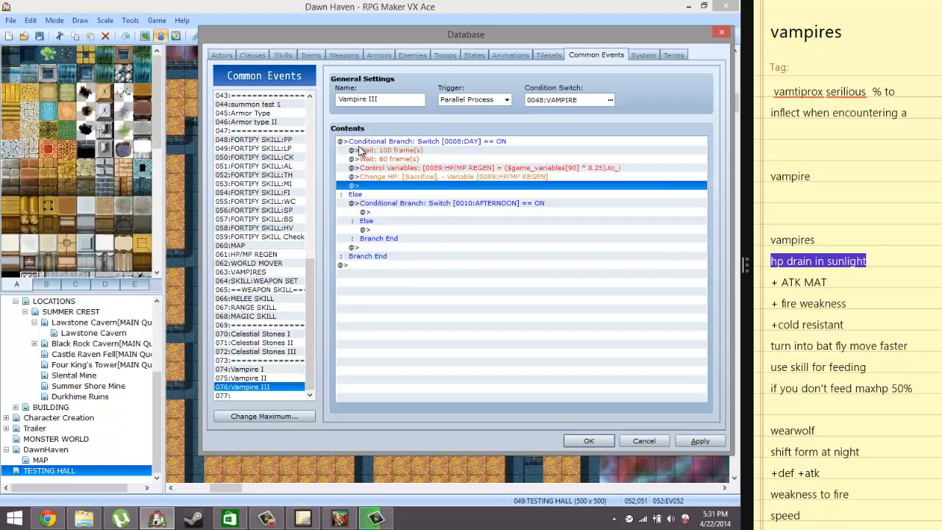
Paste the same HP drain commands inside the AFTERNOON branch's ON section and save the database changes.
left_click(400, 202)
left_click(392, 213)
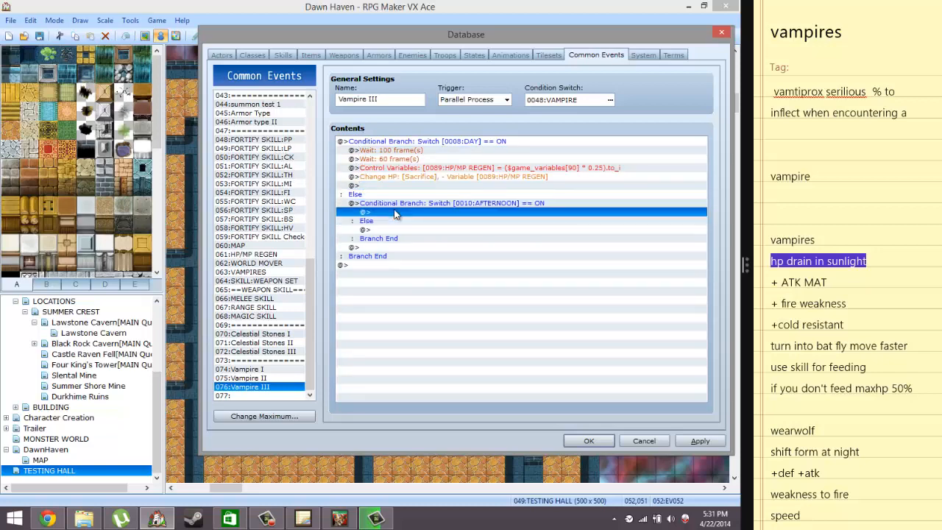
key("ctrl+v")
left_click(585, 440)
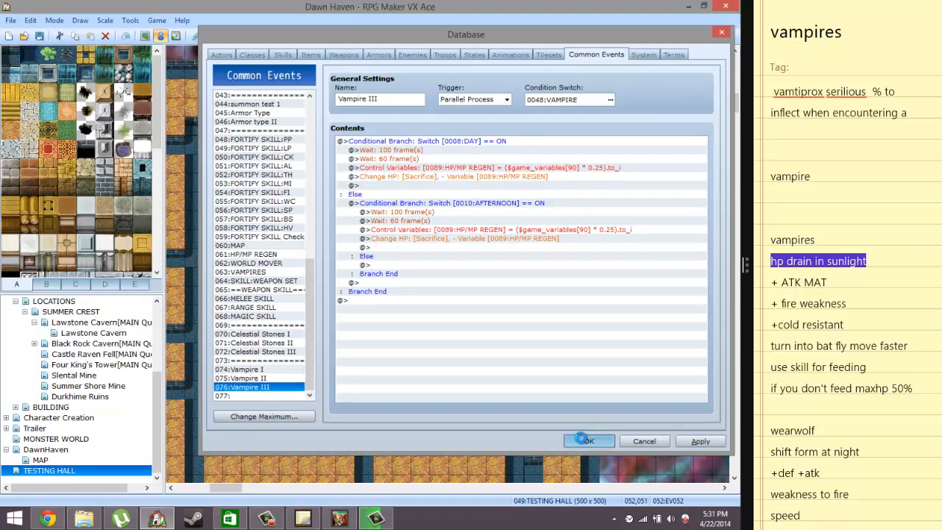
Start a playtest of Dawn Haven, saving the project changes, and enter the game from the title screen.
left_click(424, 35)
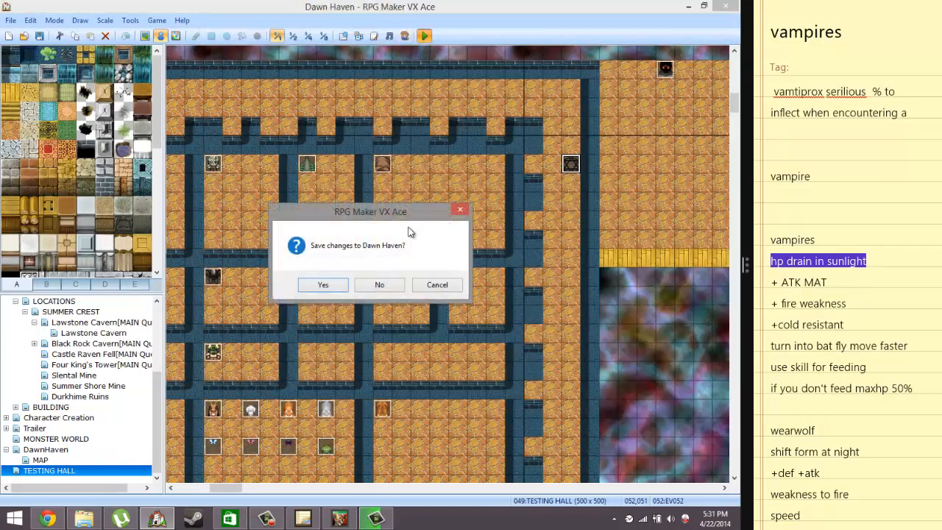
left_click(339, 284)
key("XF86AudioRaiseVolume")
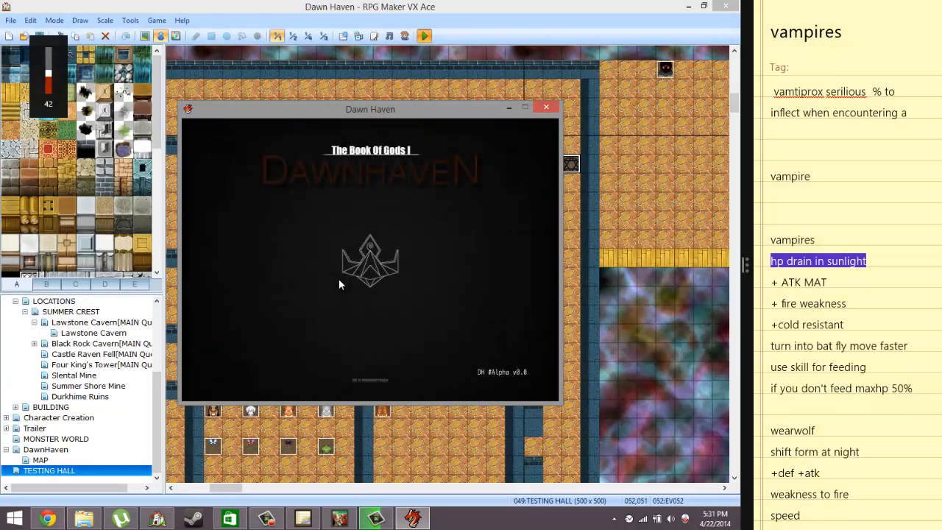
key("Left")
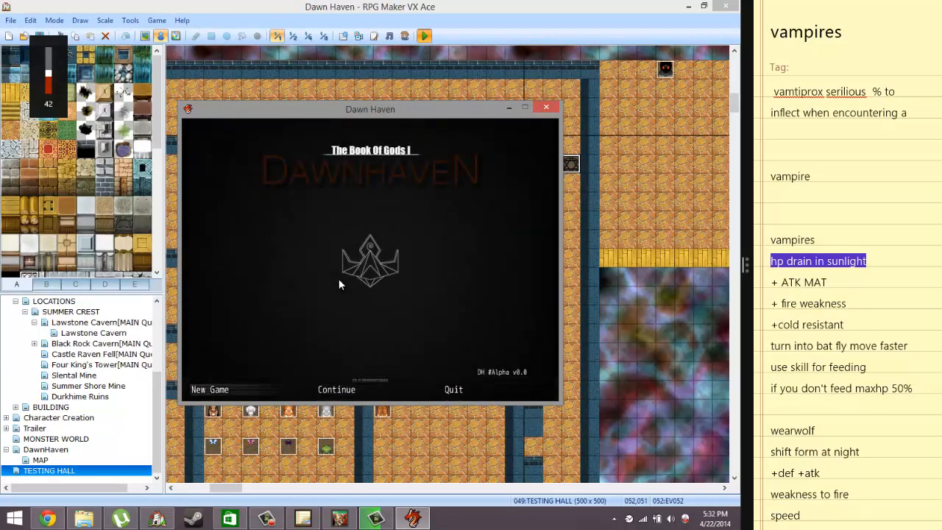
key("Return")
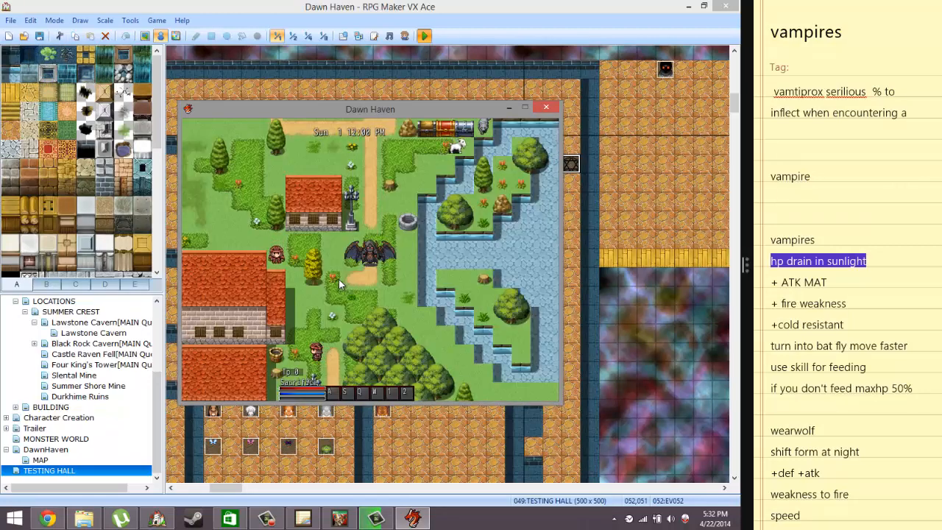
Walk up the village path and look through the weapons list in the in-game debug menu.
key("Escape")
key("Escape")
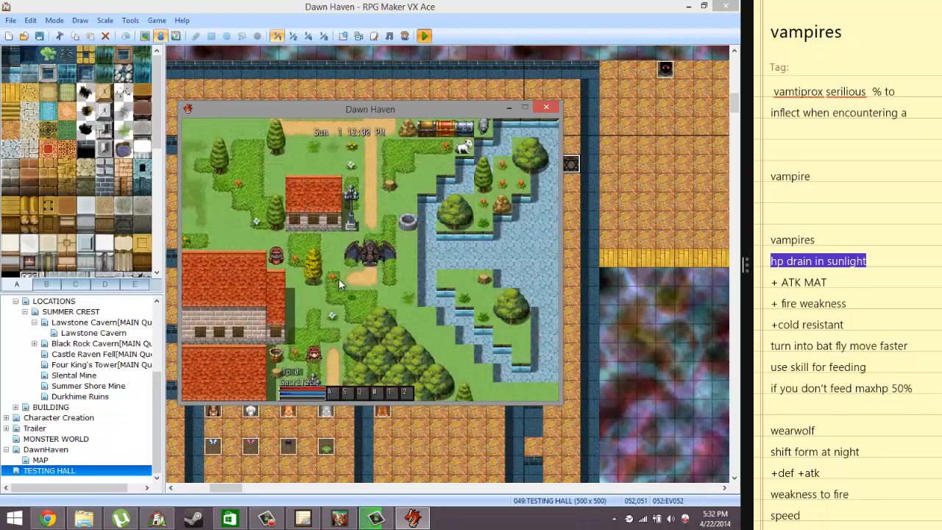
key("Up")
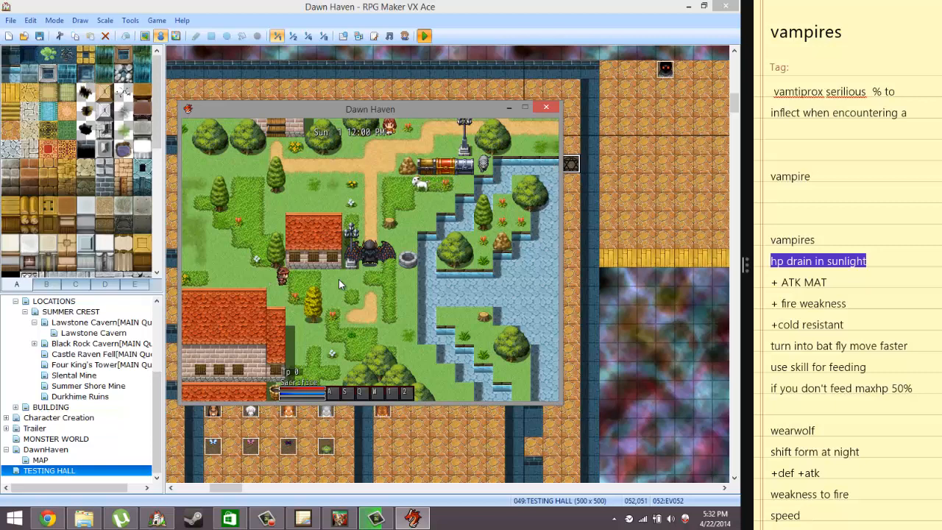
key("F9")
key("Down")
key("Down")
key("Down")
key("Down")
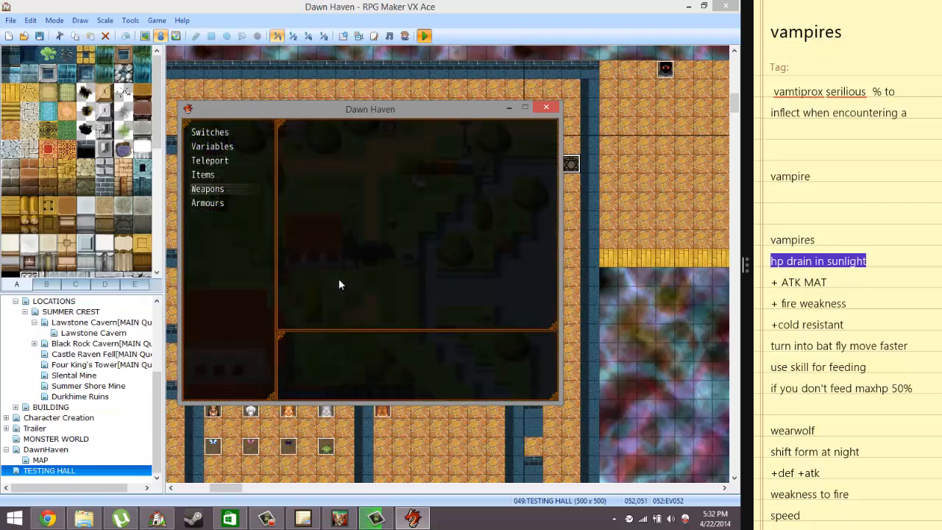
key("Return")
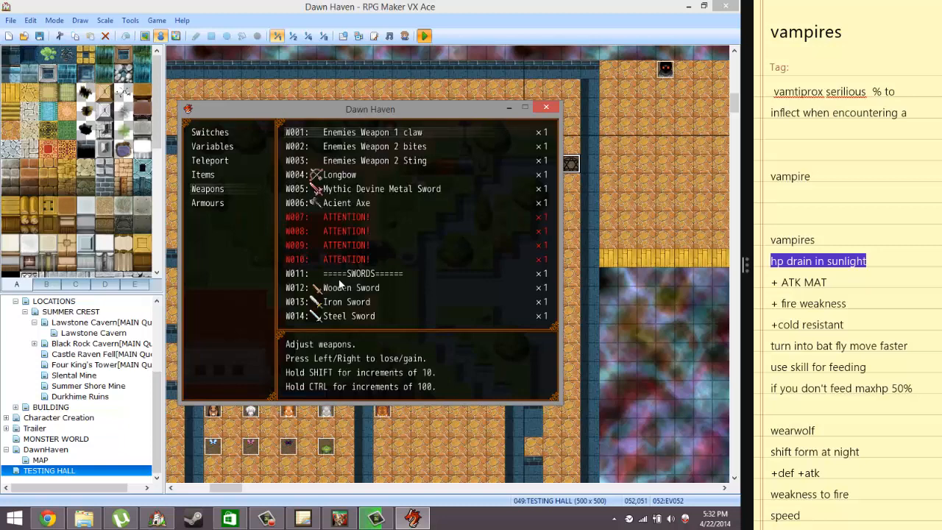
key("Up")
key("Escape")
key("Escape")
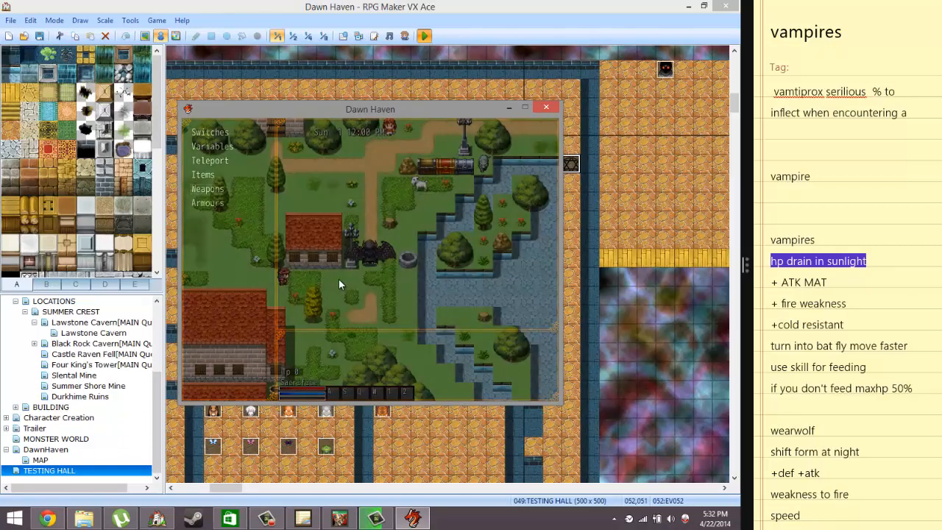
Equip GODS SWORD in the character's weapon slot and return to the map.
key("Escape")
key("Down")
key("Down")
key("Return")
key("Return")
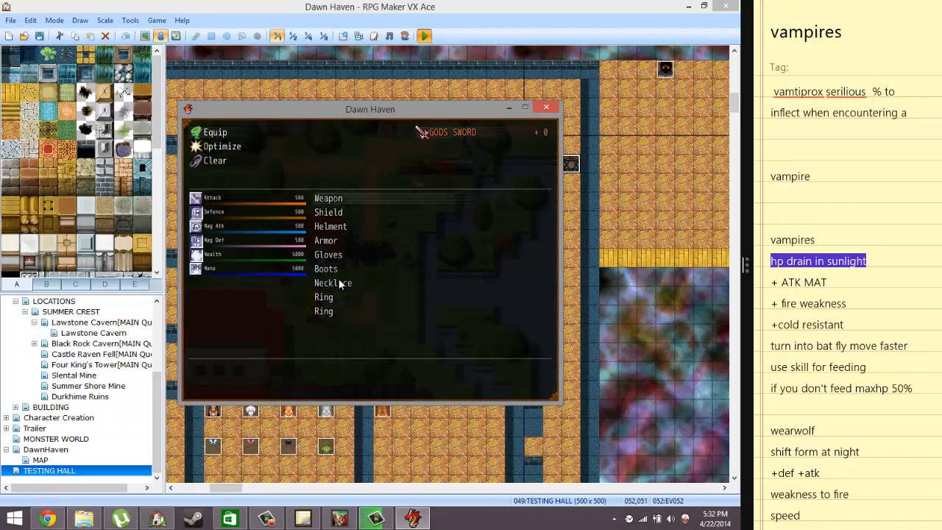
key("Escape")
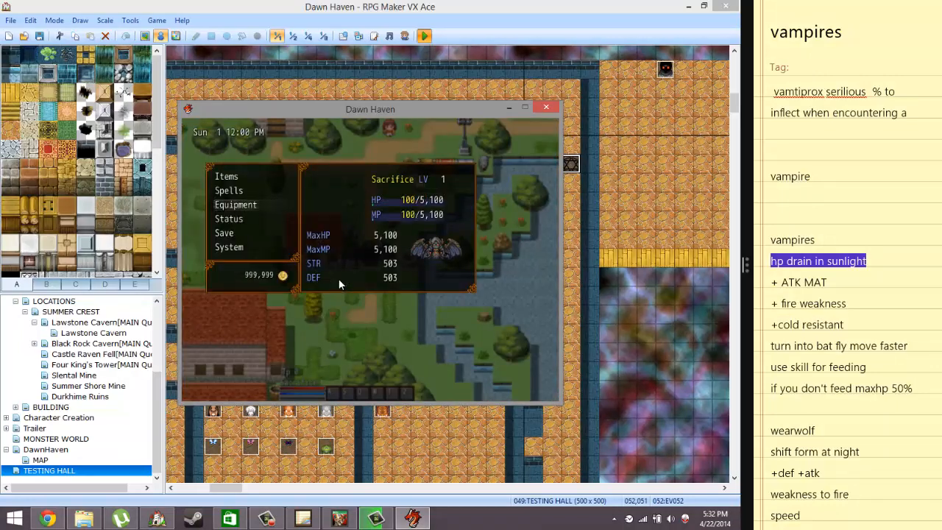
key("Escape")
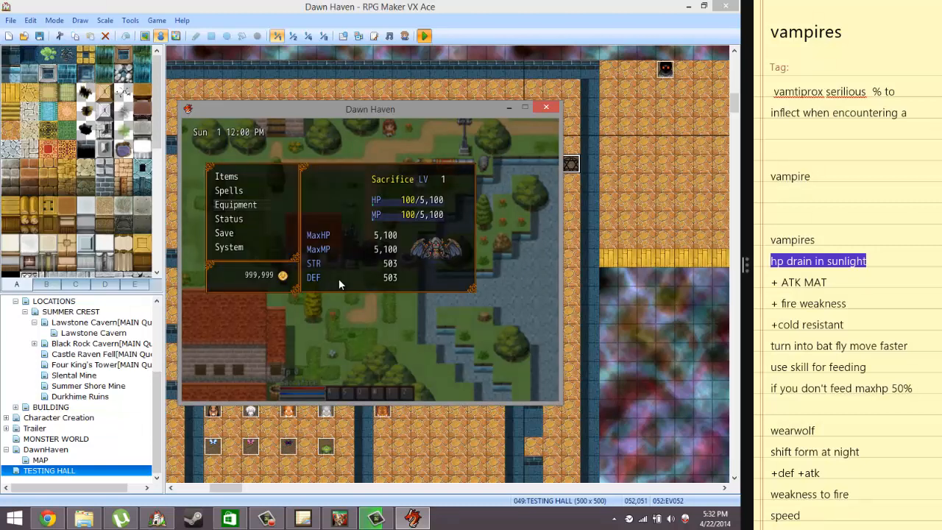
Move the character down slightly and check the HP and MP in the game menu as in-game time passes.
key("Down")
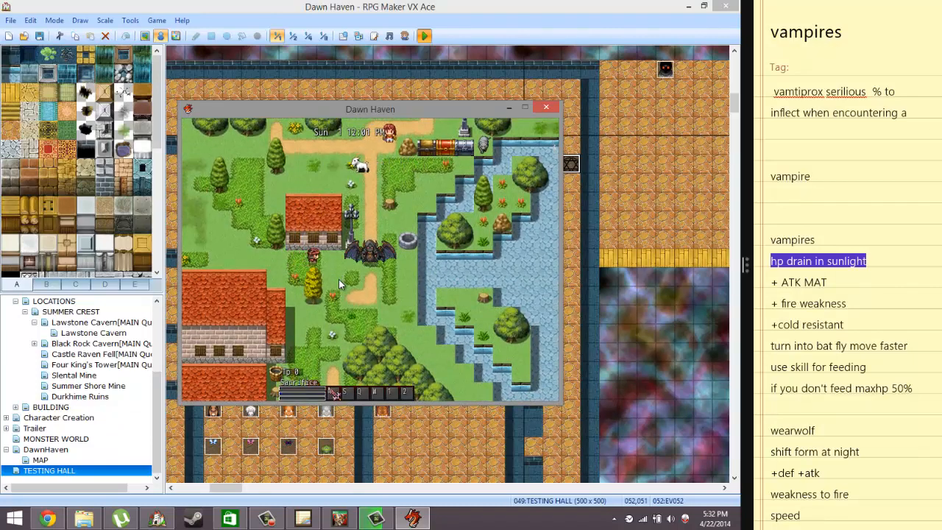
key("Escape")
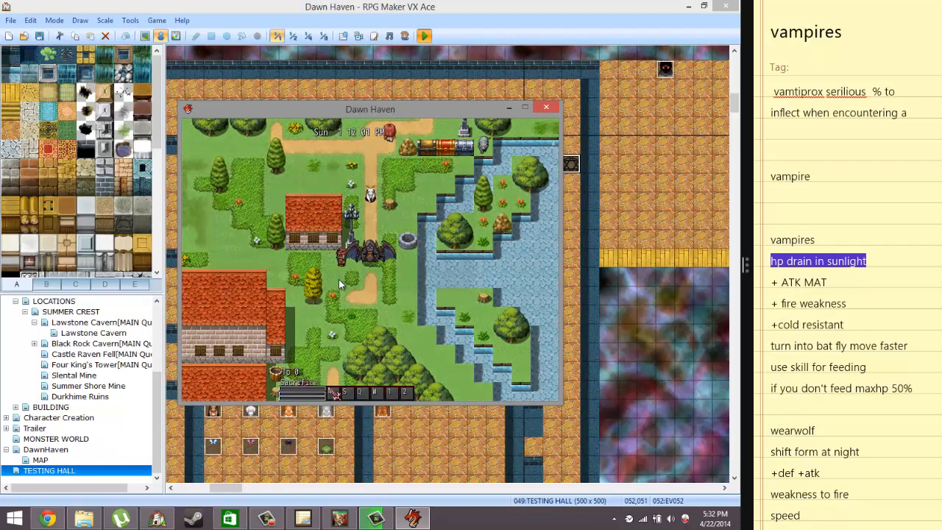
key("Escape")
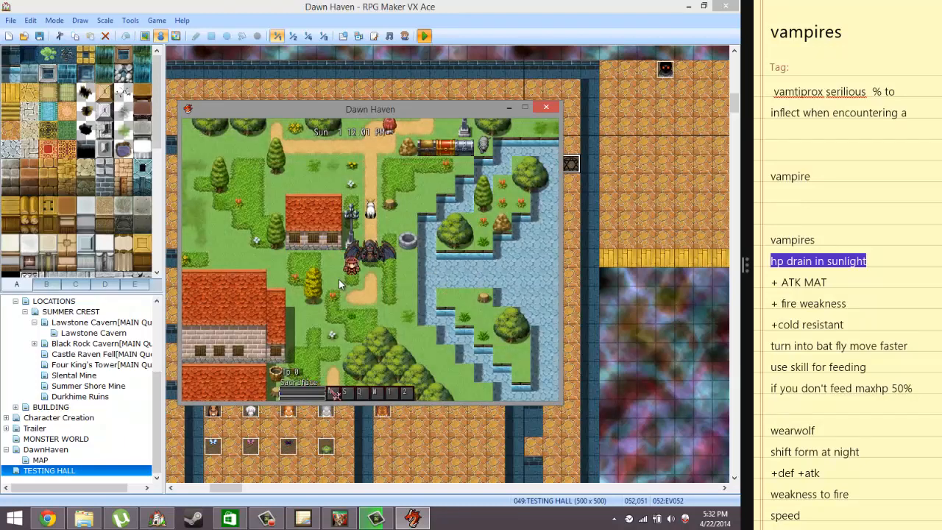
key("Escape")
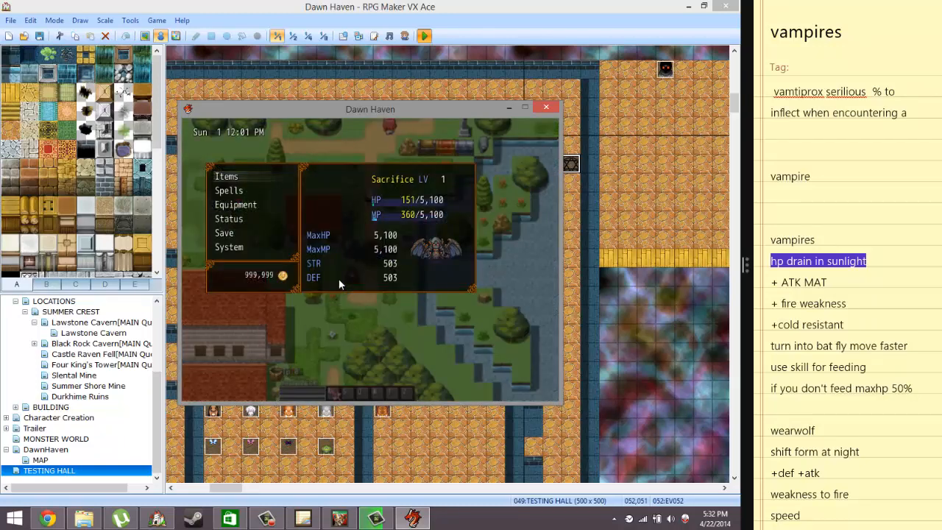
key("Escape")
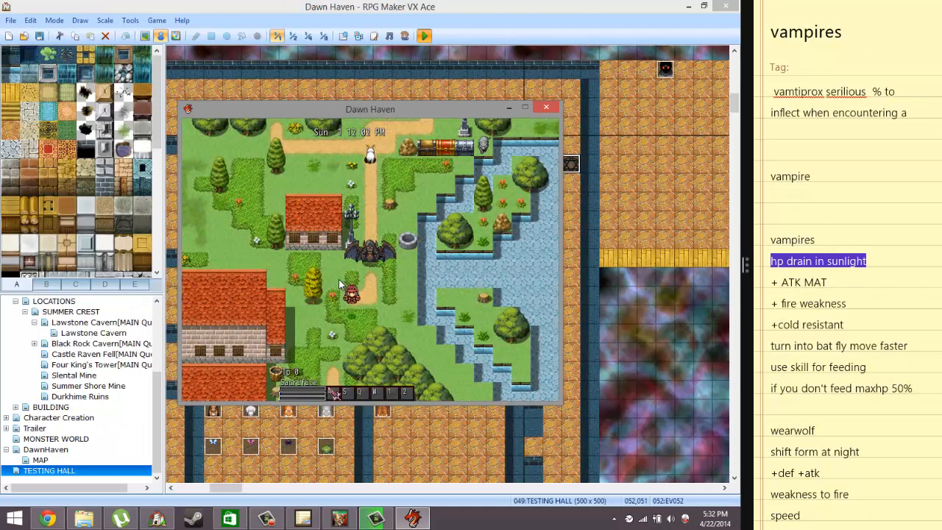
key("Escape")
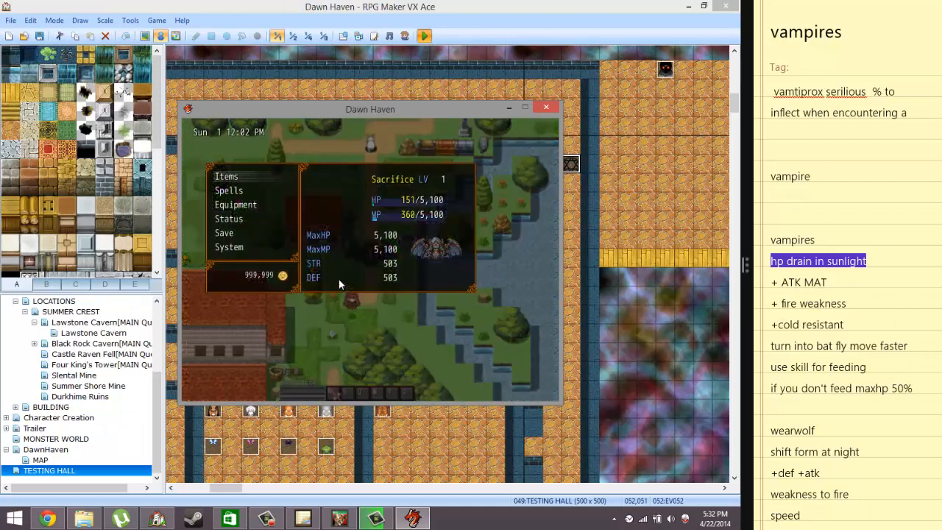
Switch to Calculator and compute 100 - 151 to find the HP change between readings.
key("super")
type("CALculator")
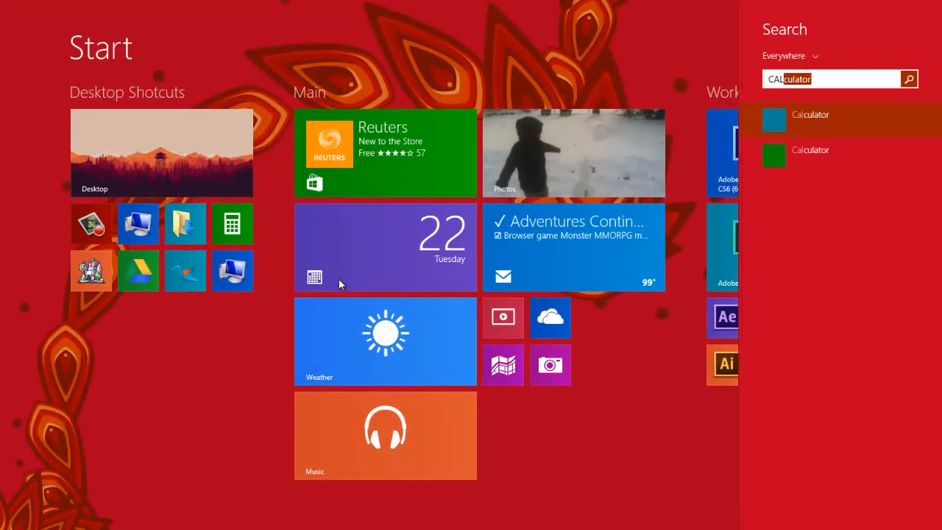
key("Return")
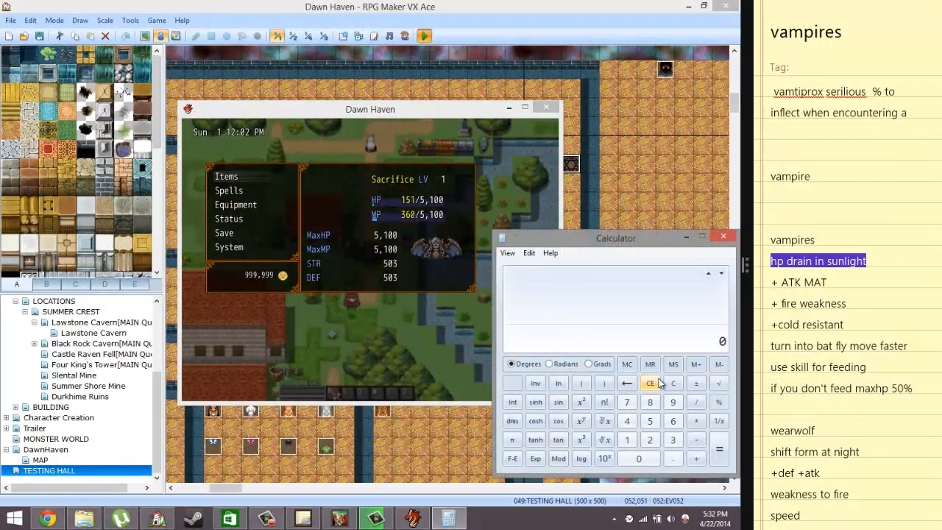
left_click(697, 440)
type("1")
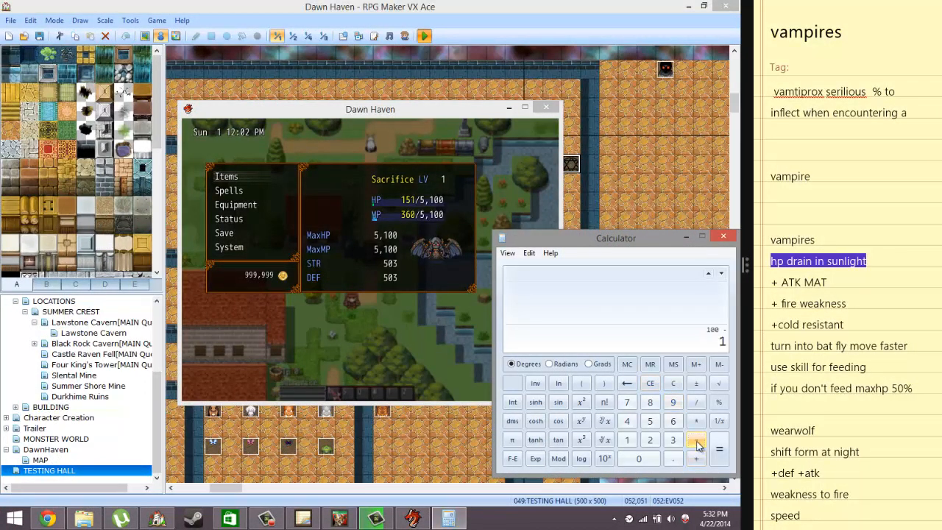
type("51")
key("Return")
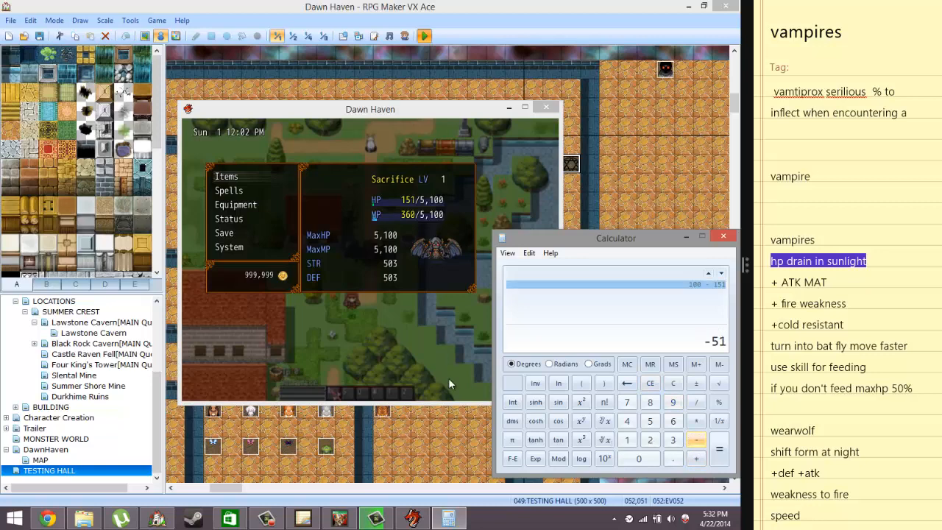
Clear the calculation and compute 151 + 51 to predict the character's next HP value.
left_click(673, 383)
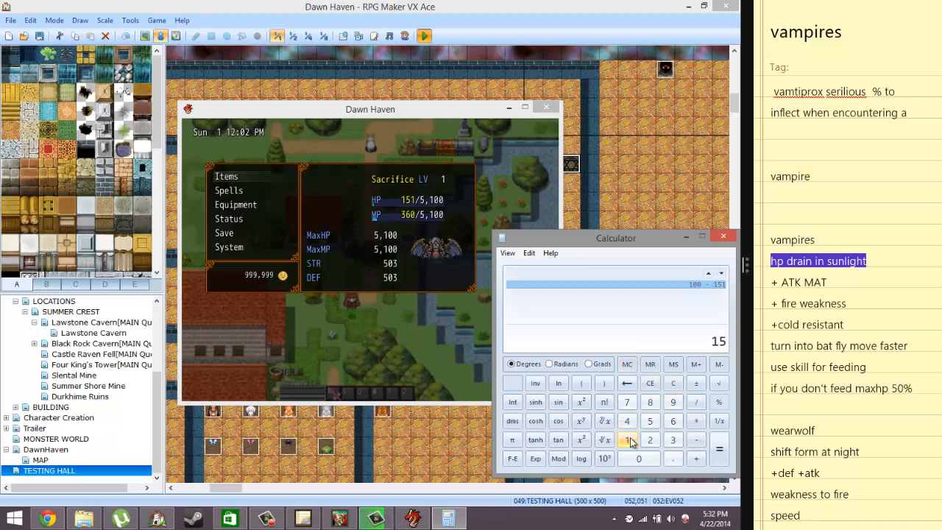
left_click(627, 440)
type("51 +")
key("Return")
Switch back to the Dawn Haven playtest and compare the character's HP with the predicted value.
left_click(342, 335)
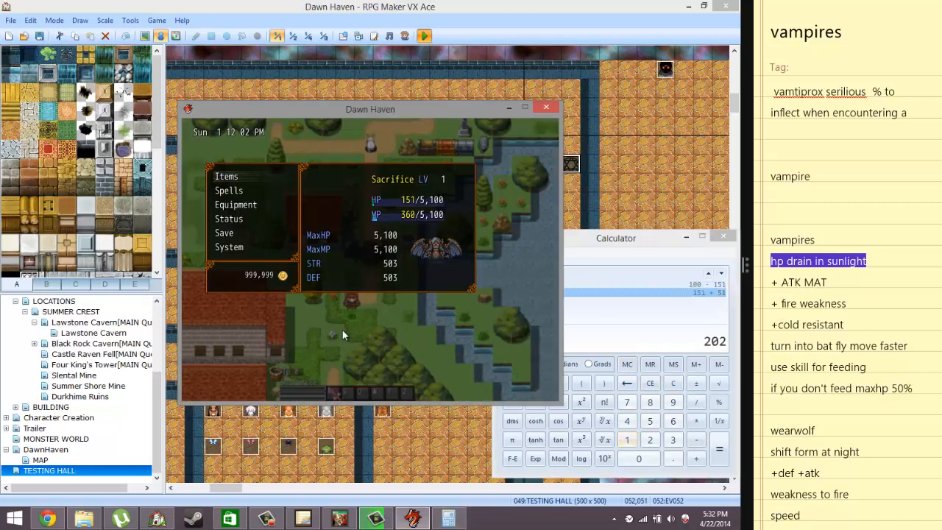
key("Escape")
key("Escape")
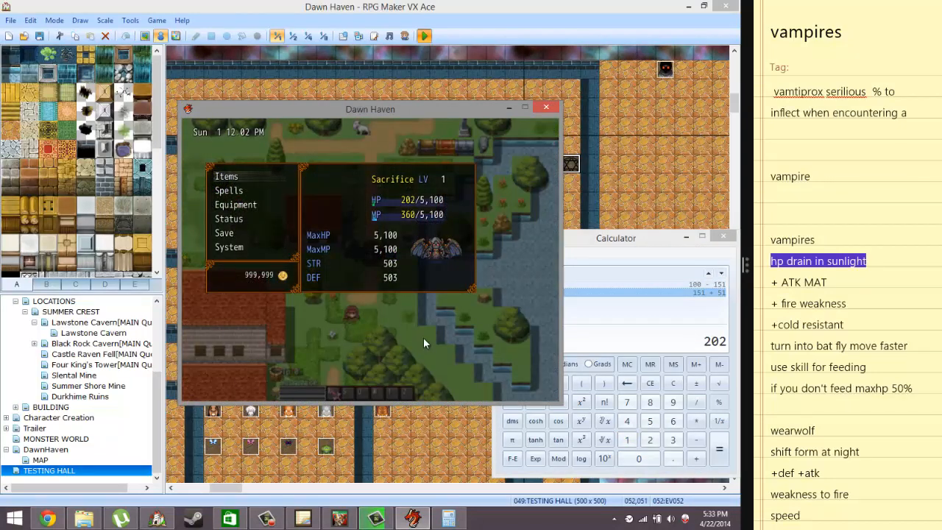
key("Escape")
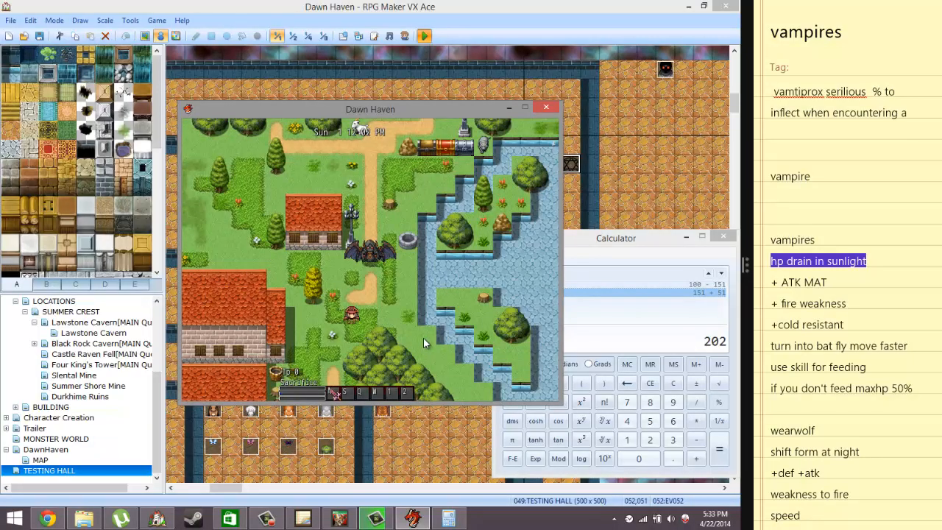
Bring up the in-game debug menu and look at its variables list.
key("F9")
key("Down")
key("Return")
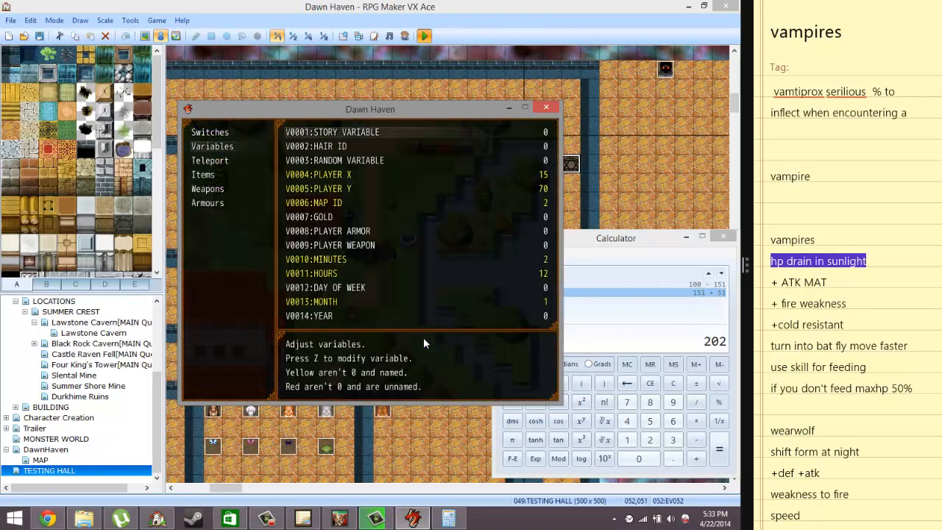
key("Up")
key("Escape")
key("Down")
key("Up")
key("Up")
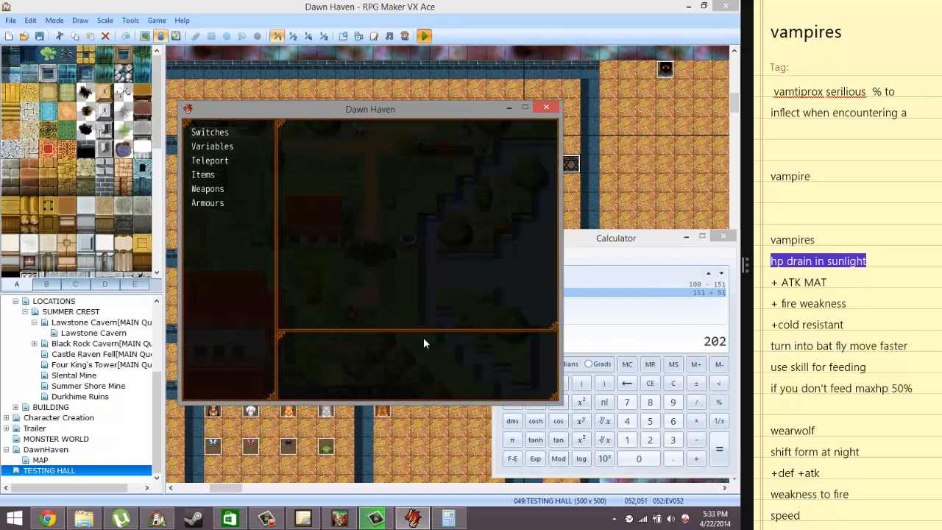
Turn on switch S0048:VAMPIRE in the debug menu and return to the map.
key("Return")
key("Page_Down")
key("Page_Down")
key("Down")
key("Down")
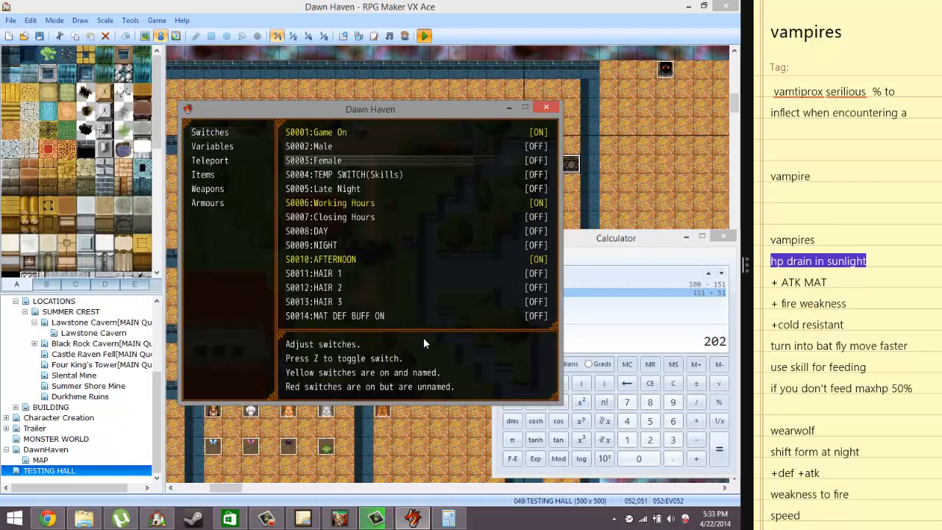
key("Page_Down")
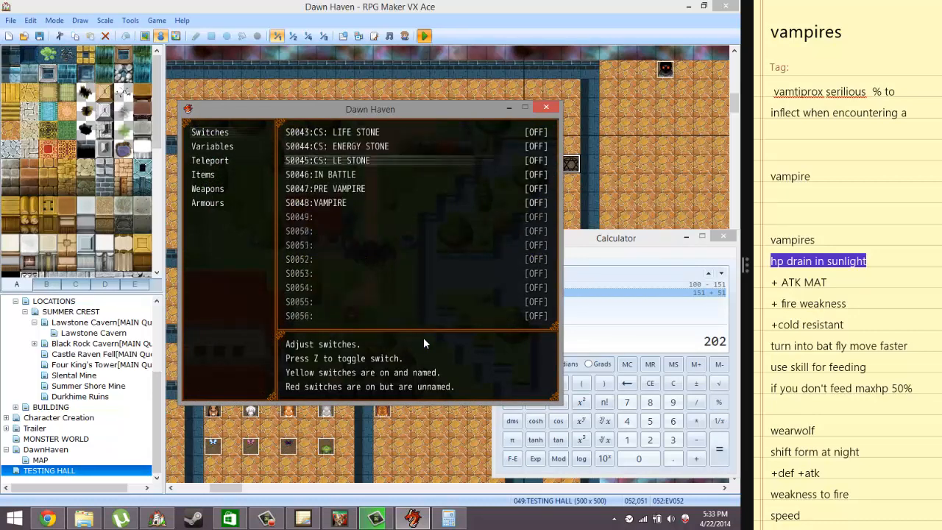
key("Down")
key("Down")
key("Down")
key("z")
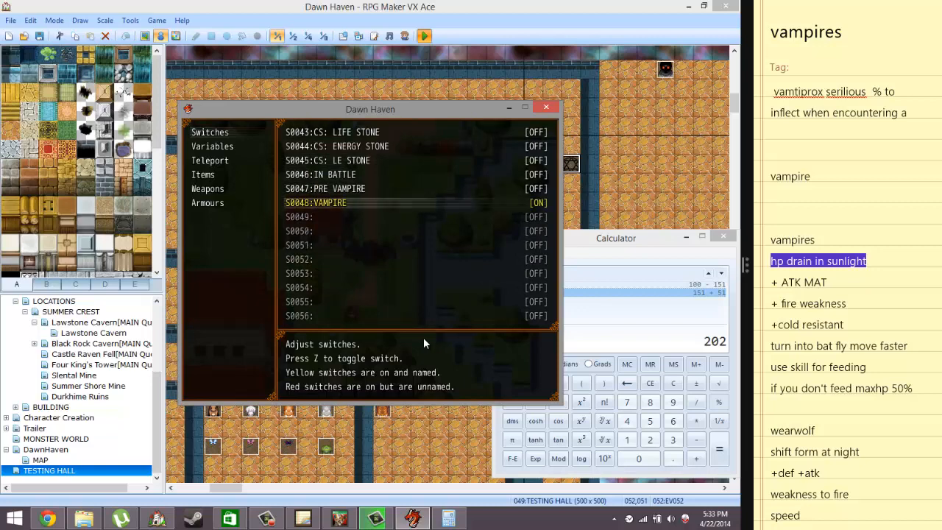
key("Escape")
key("Escape")
Check in the game menu and on the map how sunlight affects the vampire's HP.
key("Escape")
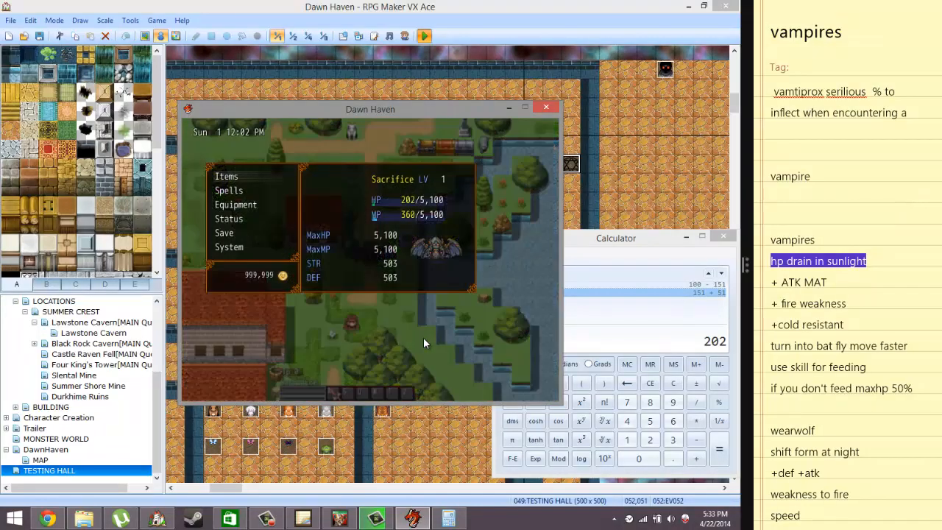
key("Escape")
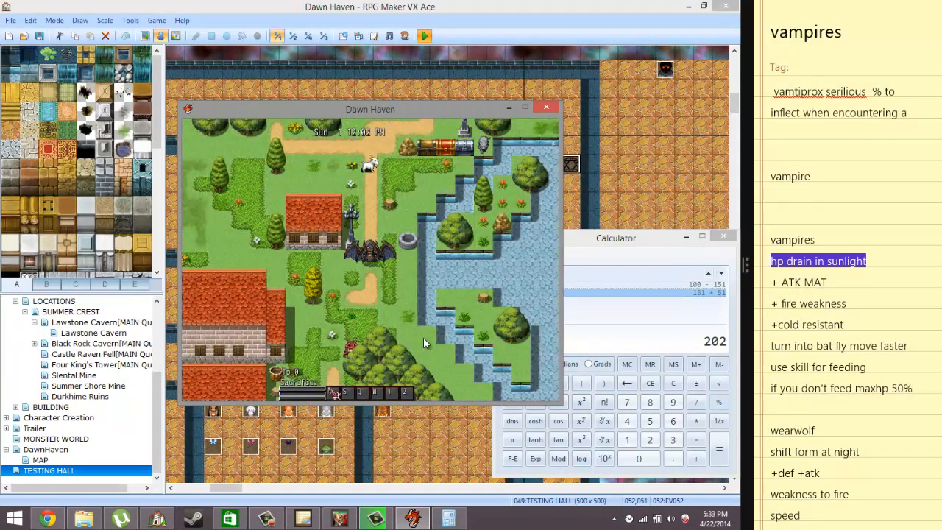
key("Escape")
key("Escape")
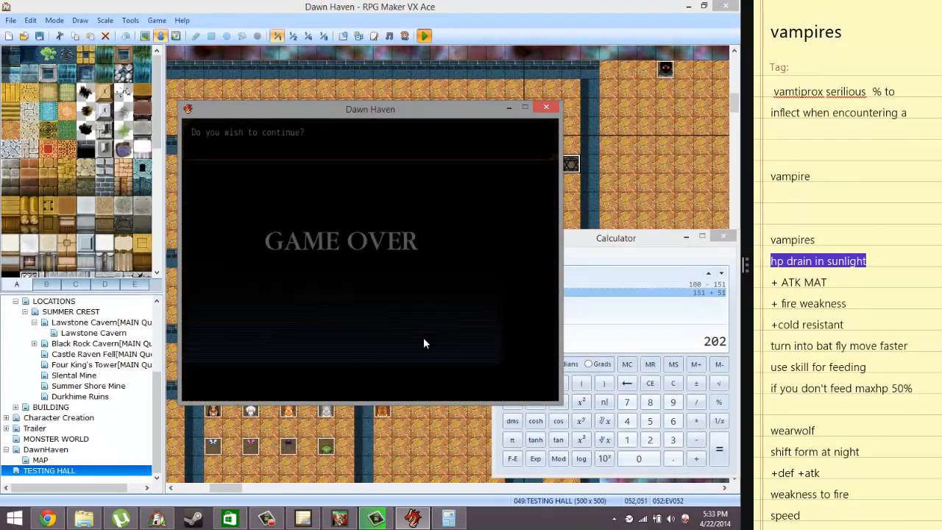
End the playtest, reopen the database at Vampire III and inspect the DAY branch's Control Variables command.
left_click(546, 108)
left_click(130, 20)
left_click(140, 33)
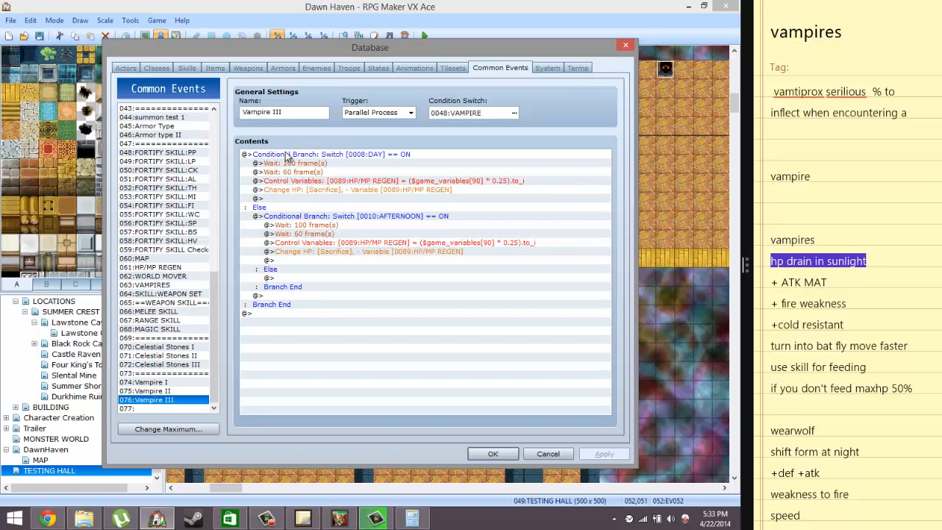
double_click(416, 181)
left_click(515, 391)
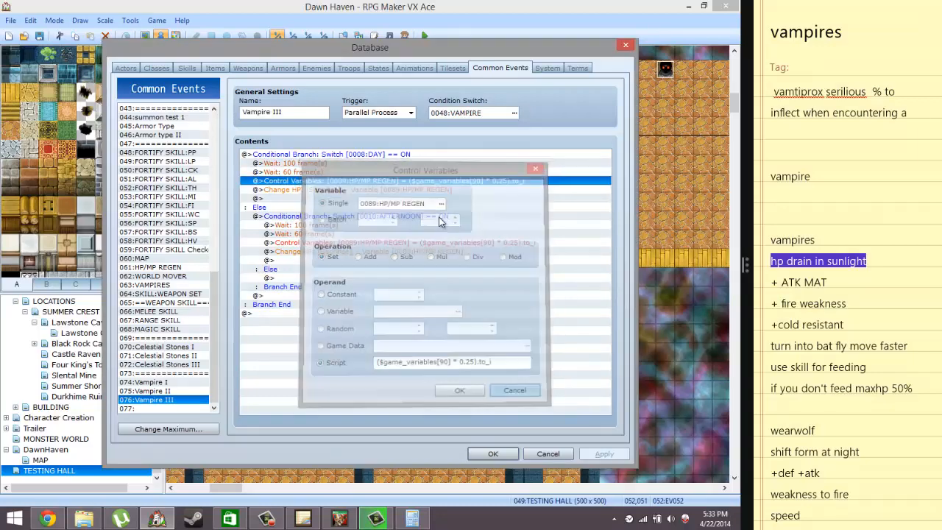
Turn off Allow Knockout in the DAY branch's Change HP command.
left_click(380, 192)
double_click(380, 191)
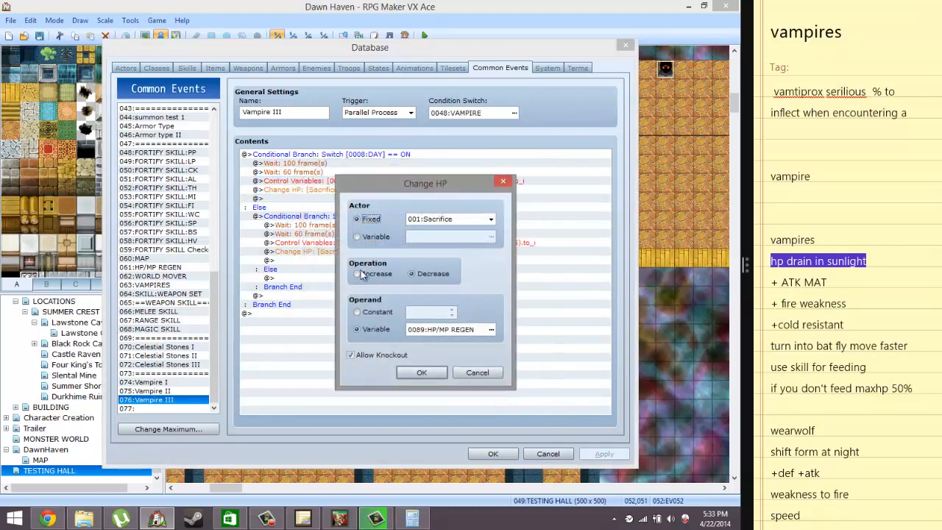
left_click(363, 355)
left_click(418, 374)
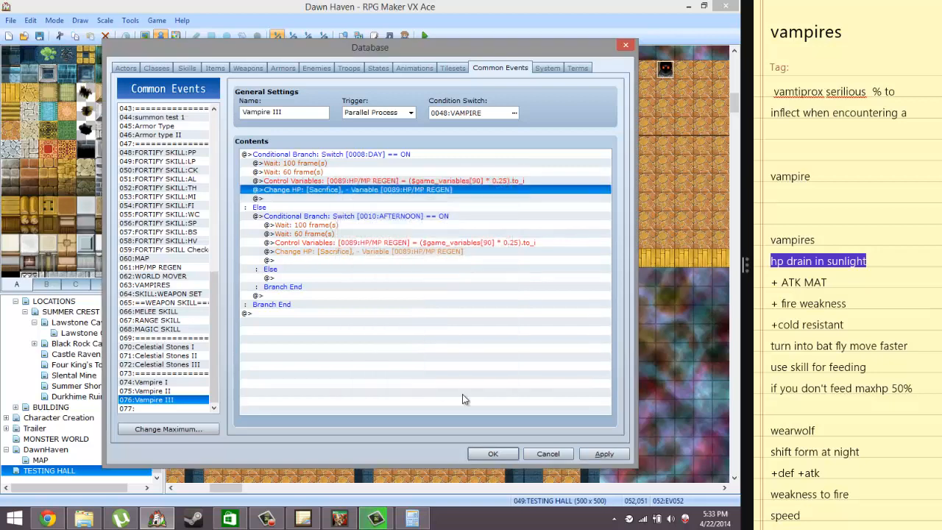
Turn off Allow Knockout in the AFTERNOON branch's Change HP command and accept the database changes.
double_click(417, 251)
left_click(388, 356)
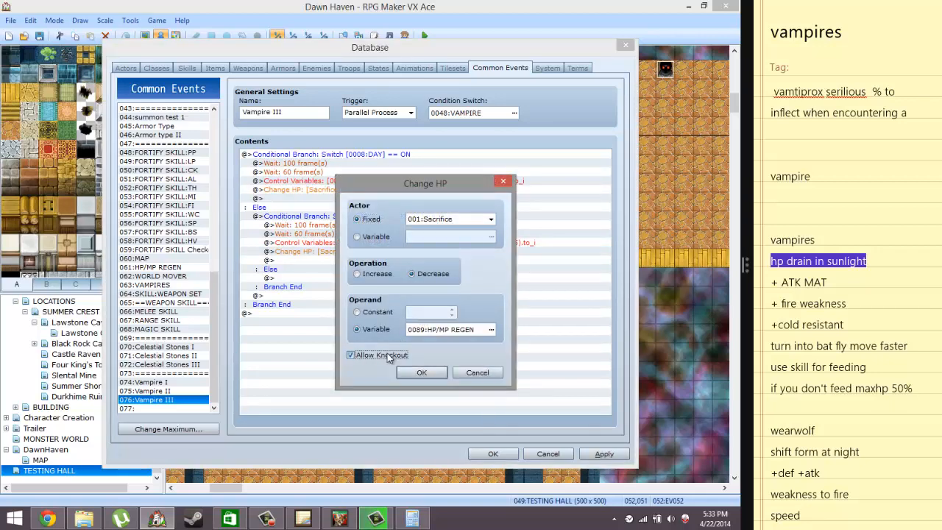
left_click(418, 372)
left_click(494, 454)
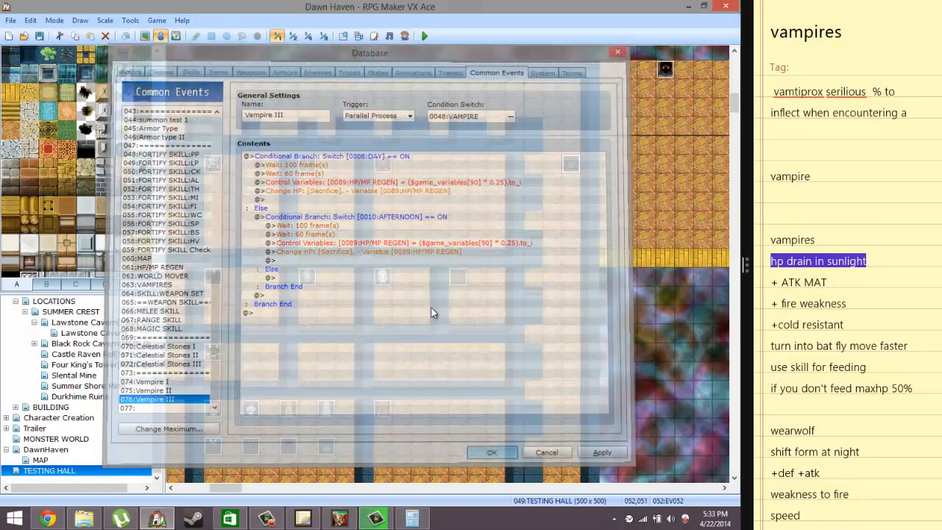
Save the project changes, start a playtest and load the saved game.
left_click(424, 36)
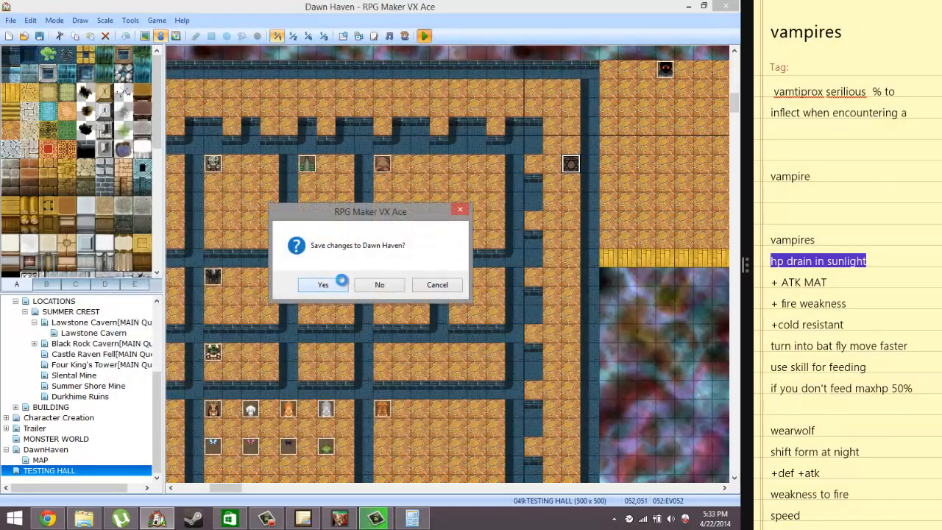
left_click(341, 278)
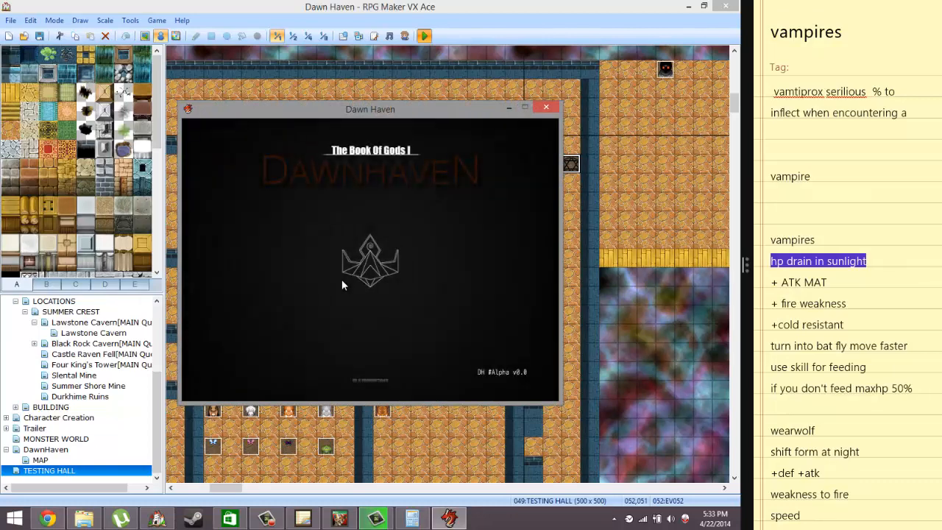
key("Return")
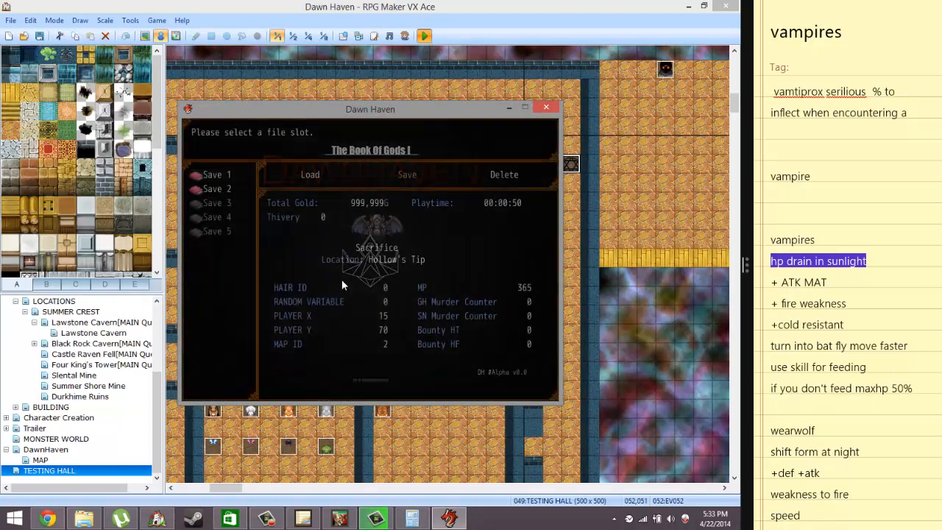
key("Return")
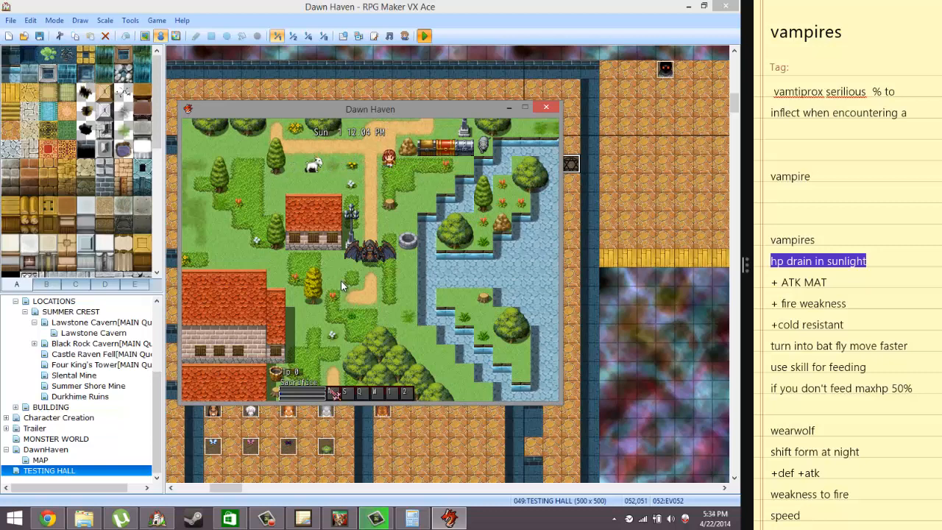
Check in the game menu how the sunlight drain affects the vampire's HP with knockout disallowed.
key("Escape")
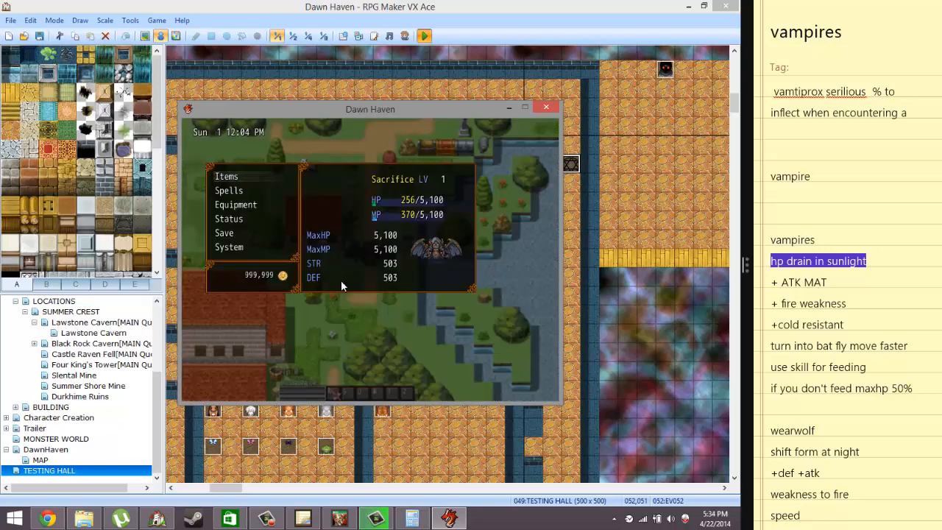
key("Escape")
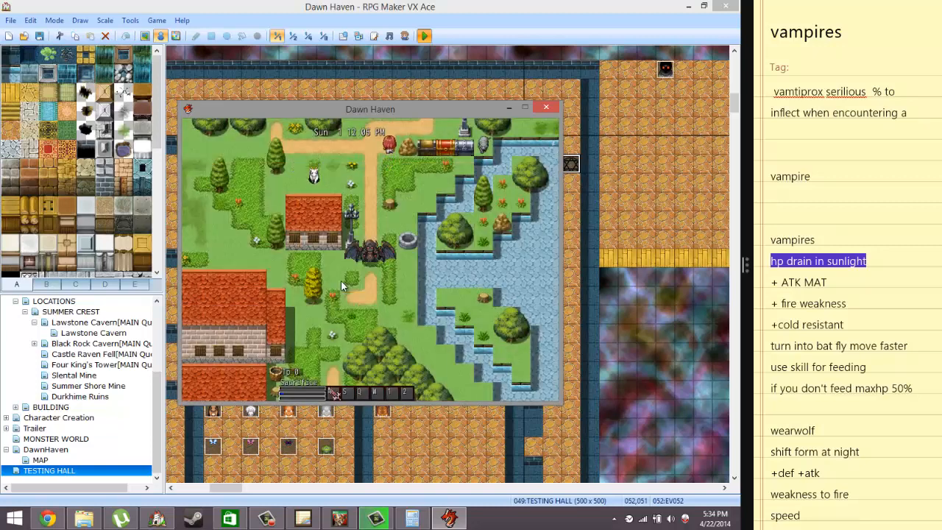
key("Escape")
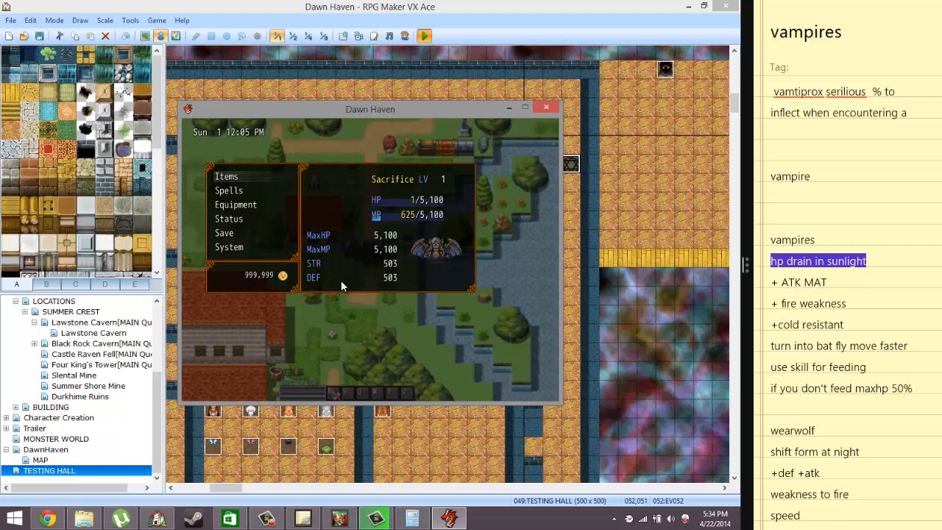
key("Escape")
key("Escape")
key("Escape")
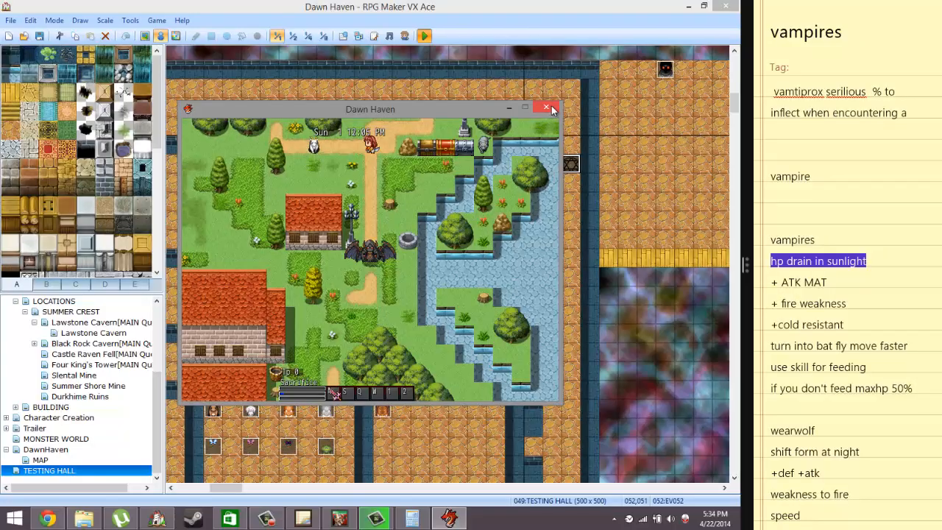
End the playtest, reopen the database at Vampire III and review the DAY branch's Wait, Control Variables and Change HP commands.
left_click(551, 108)
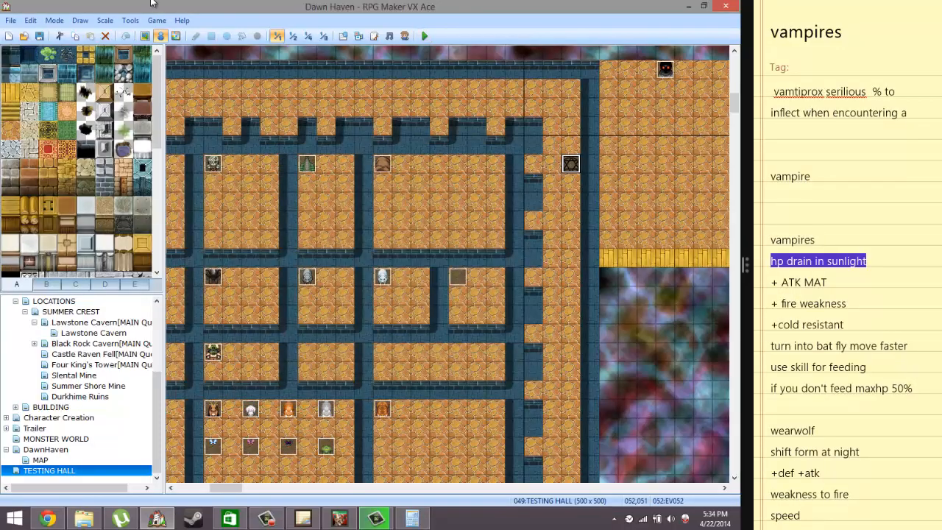
left_click(130, 20)
left_click(143, 35)
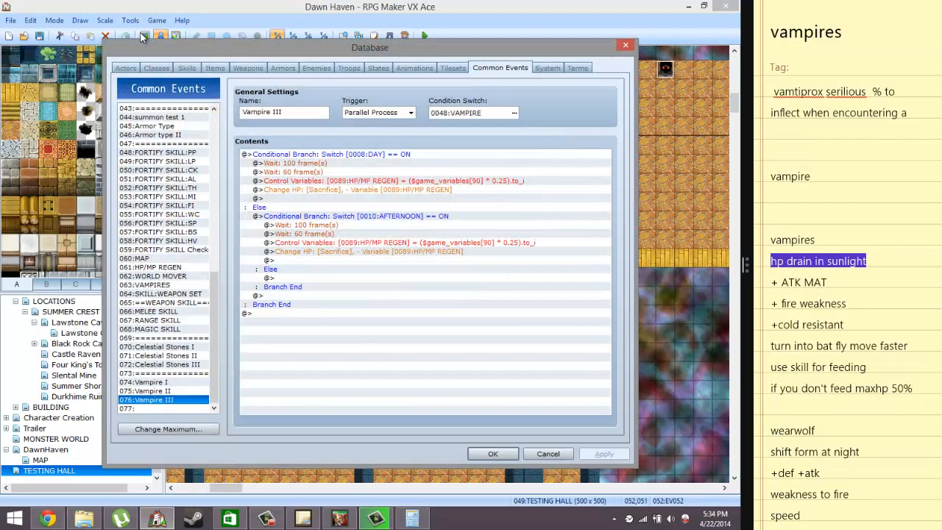
left_click(330, 164)
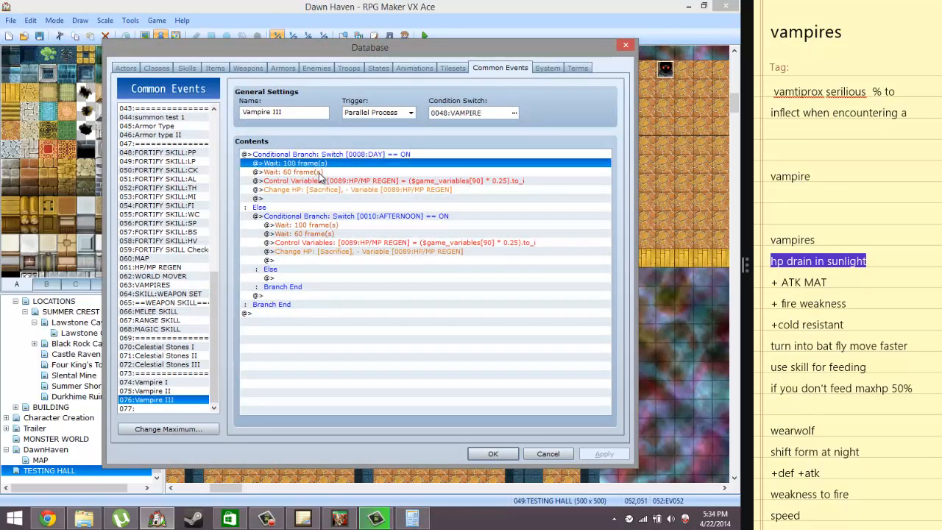
left_click(319, 173)
left_click(320, 182)
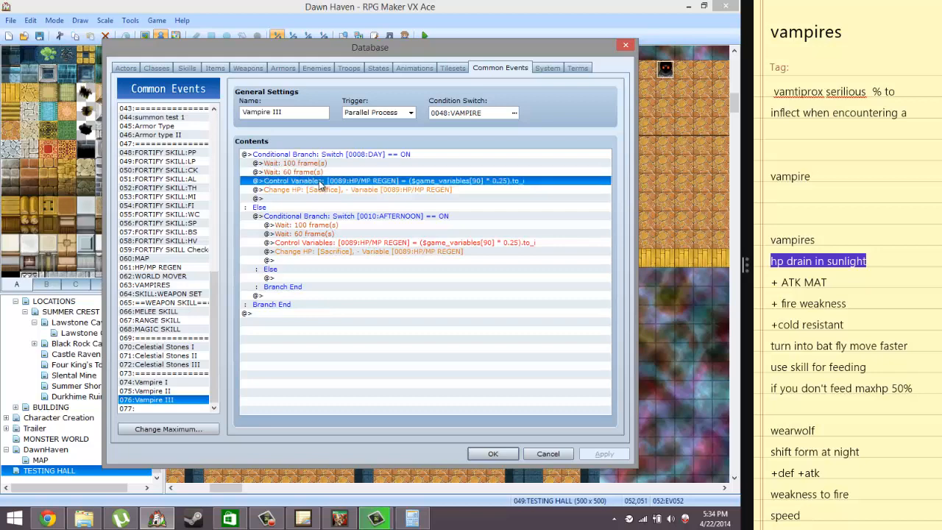
left_click(319, 190)
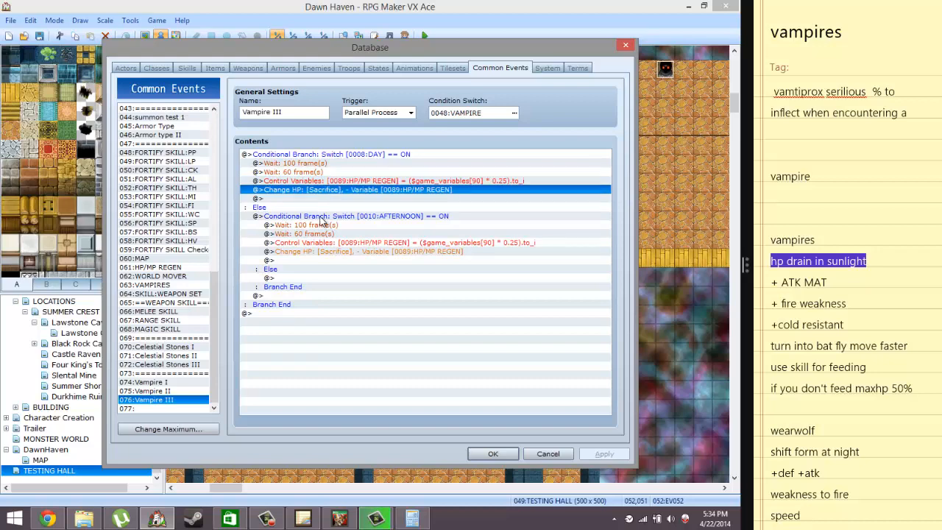
Delete the nested AFTERNOON conditional branch from Vampire III and accept the database changes.
left_click(321, 216)
key("Delete")
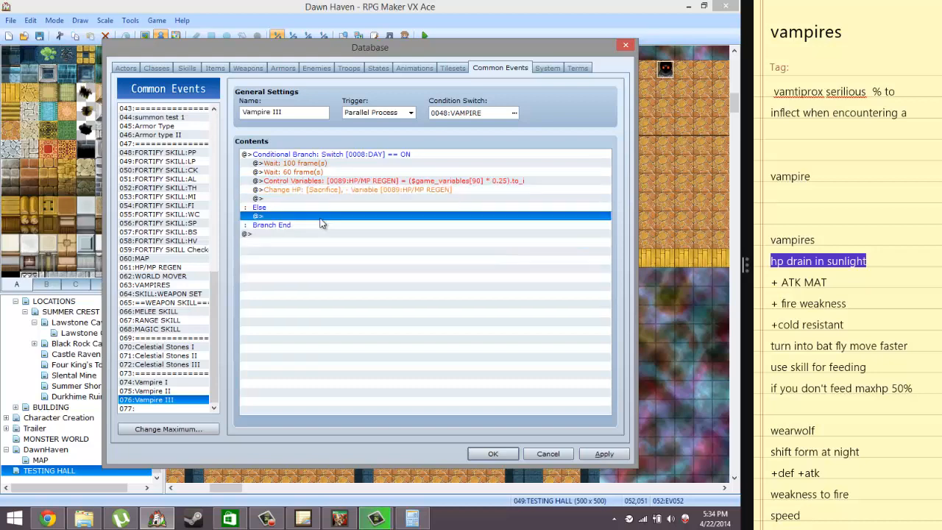
left_click(493, 454)
left_click(501, 456)
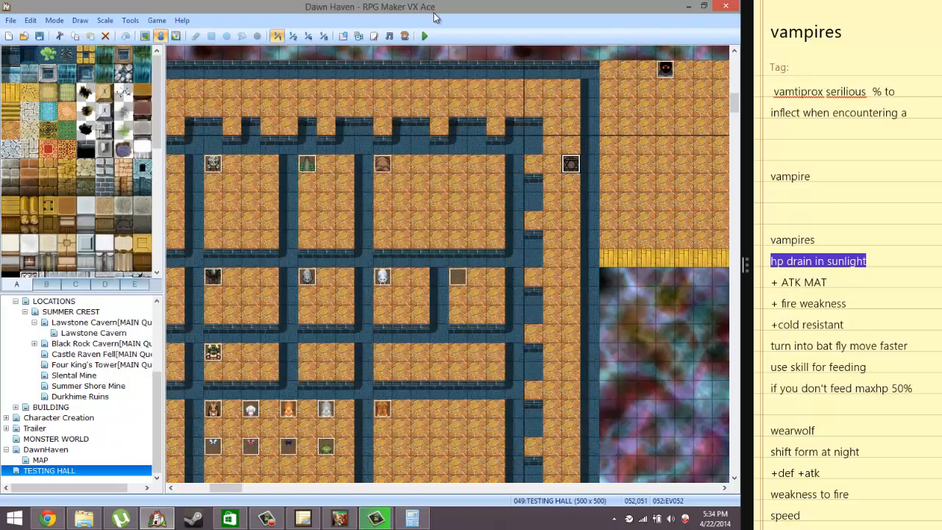
Save the project changes and continue the saved game in a new playtest.
left_click(424, 36)
left_click(339, 286)
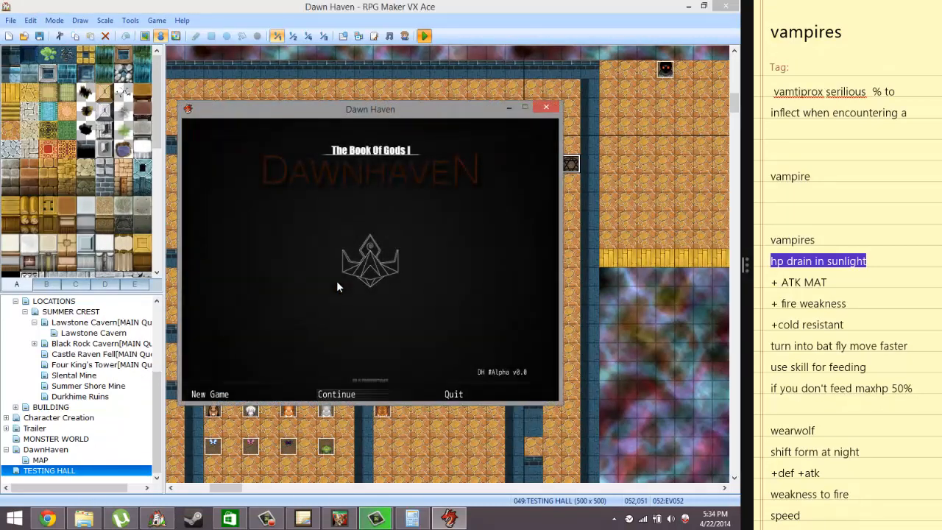
key("Return")
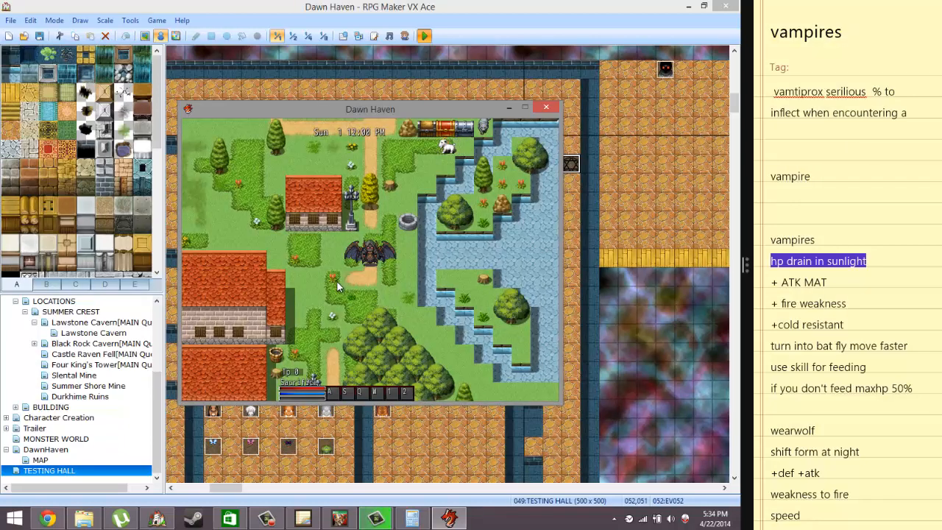
Browse the debug menu's switch list from the time-of-day switches to S0048:VAMPIRE, and return to the map.
key("F9")
key("Down")
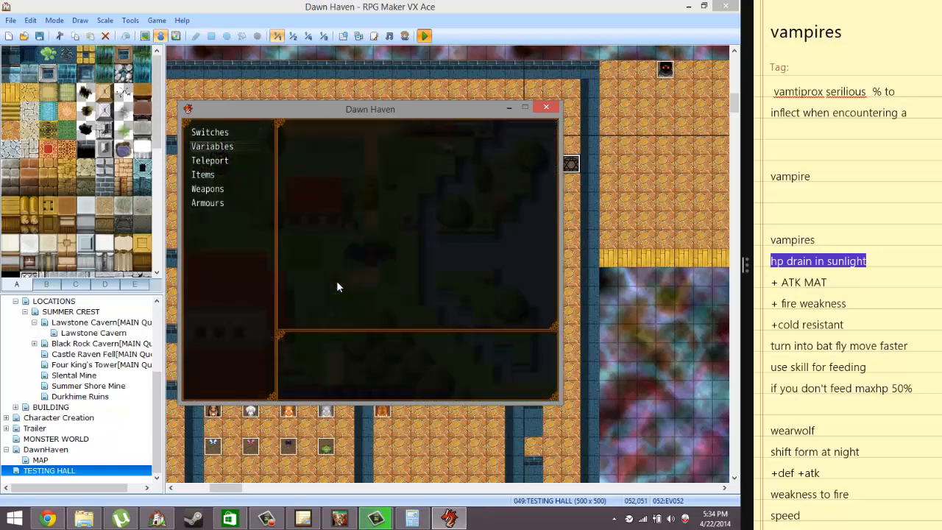
key("Up")
key("Return")
key("Down")
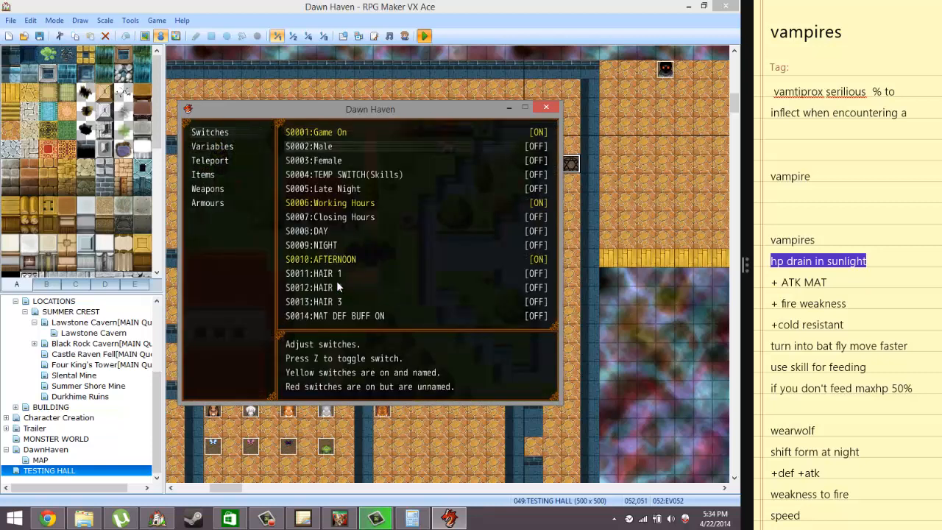
key("Down")
key("Down")
key("Down")
key("Down")
key("Down")
key("Down")
key("Down")
key("Down")
key("Down")
key("Down")
key("Down")
key("Down")
key("Down")
key("Down")
key("Down")
key("Down")
key("Down")
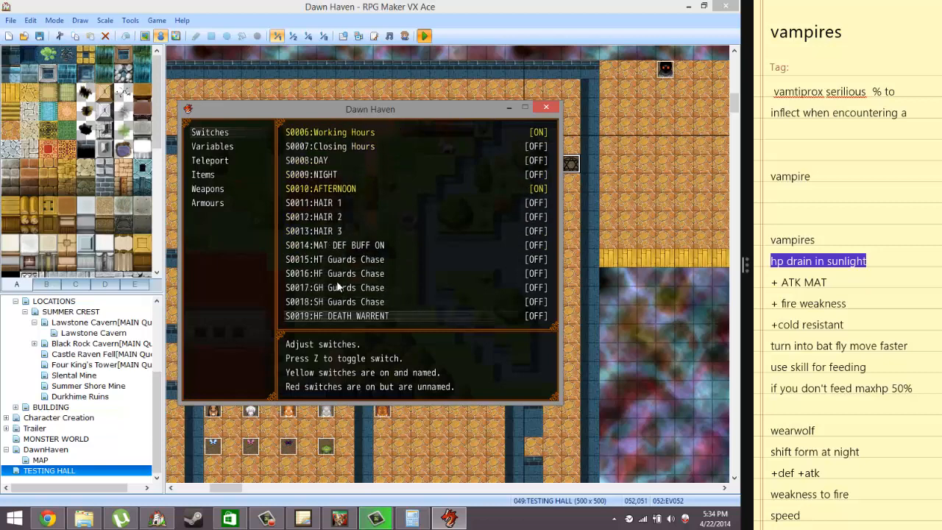
key("Down")
key("Down")
key("Down")
key("Down")
key("Down")
key("Down")
key("Down")
key("Down")
key("Down")
key("Down")
key("Down")
key("Down")
key("Down")
key("Down")
key("Down")
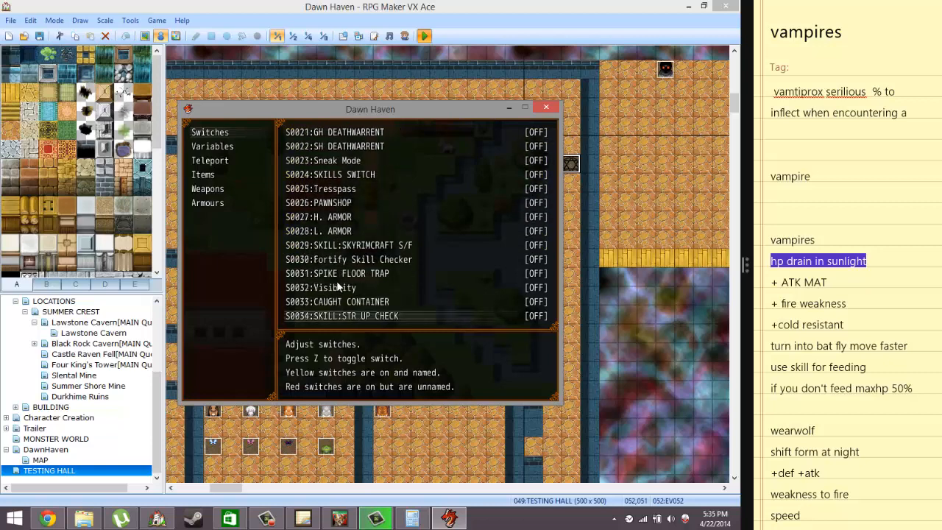
key("Down")
key("Down")
key("Down")
key("Down")
key("Down")
key("Down")
key("Down")
key("Down")
key("Down")
key("Down")
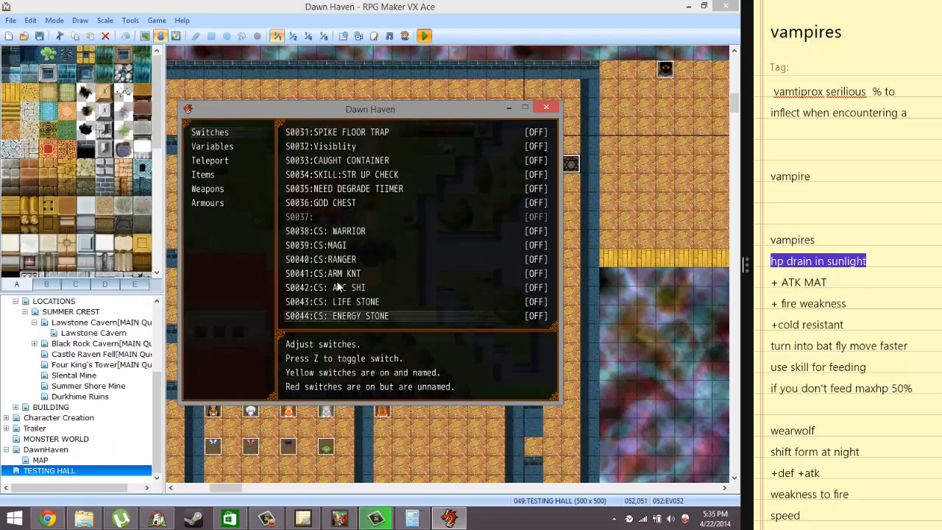
key("Page_Down")
key("Up")
key("Up")
key("Up")
key("Up")
key("Up")
key("Up")
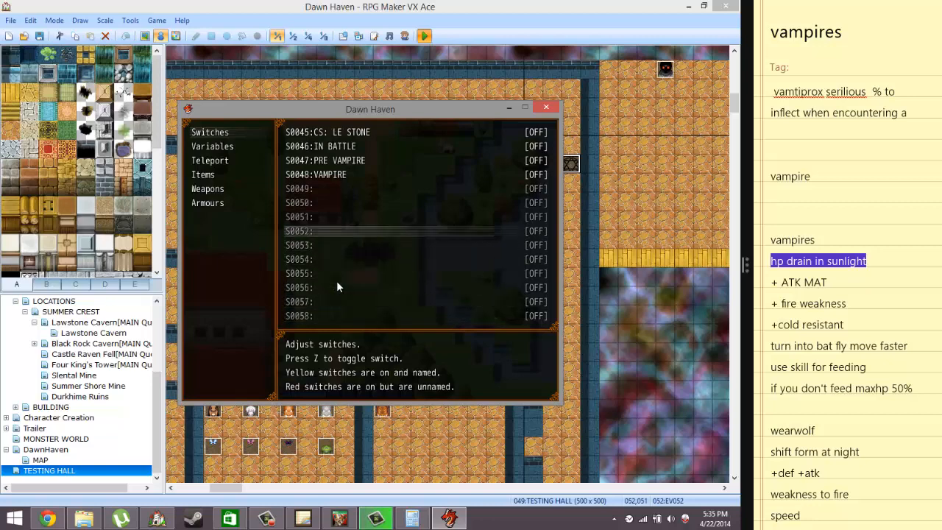
key("Escape")
key("Escape")
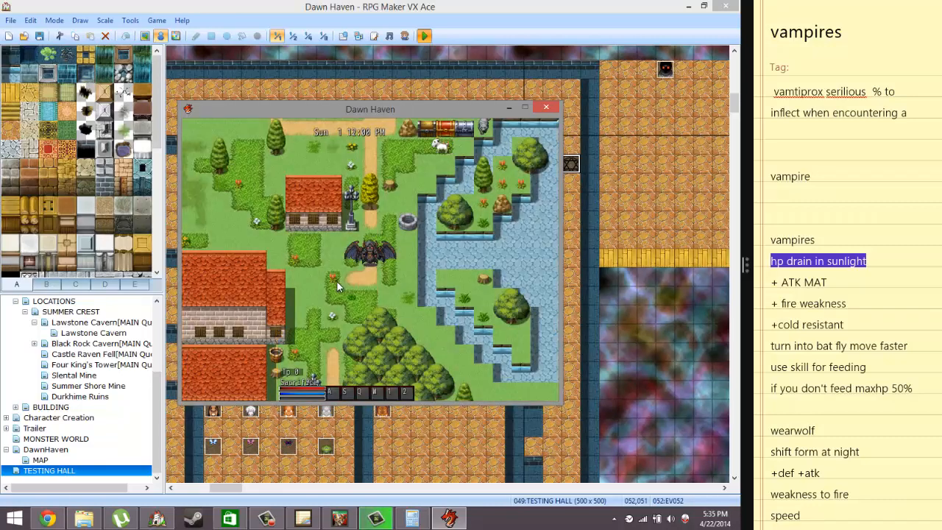
Walk the character around the village houses in the afternoon and check HP in the game menu.
key("Escape")
key("Escape")
key("Escape")
key("Escape")
key("Up")
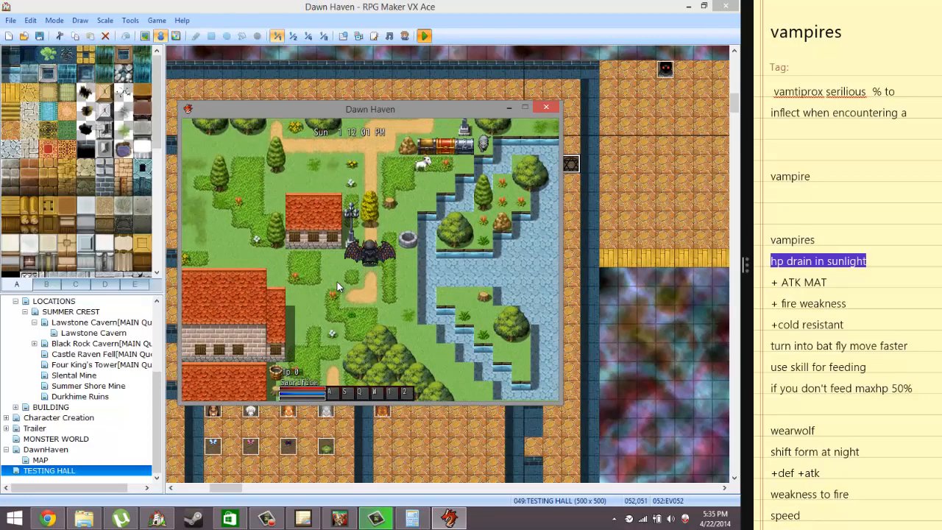
key("Down")
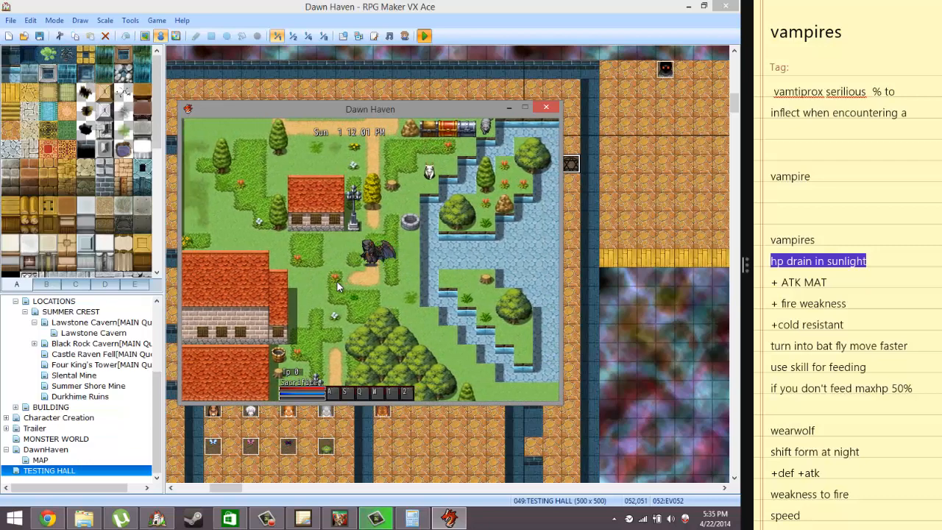
key("Left")
key("Right")
key("Down")
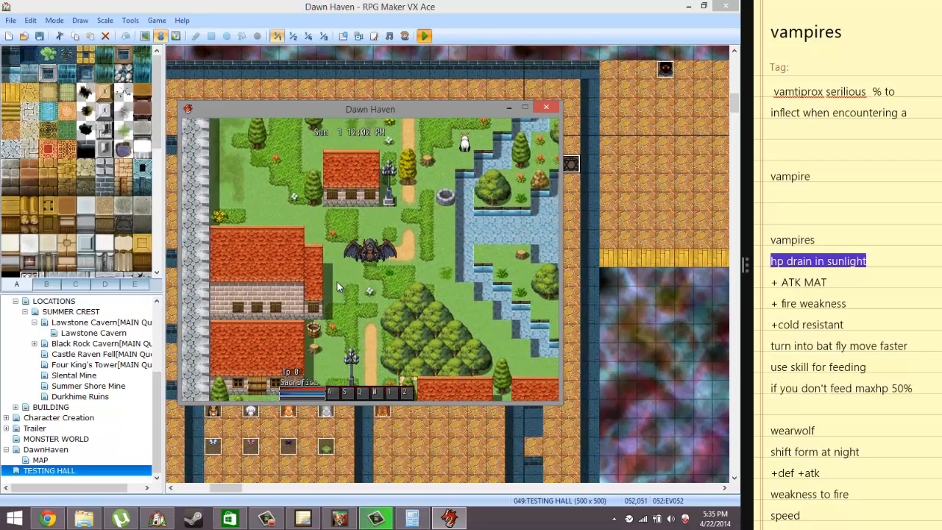
key("Escape")
key("Escape")
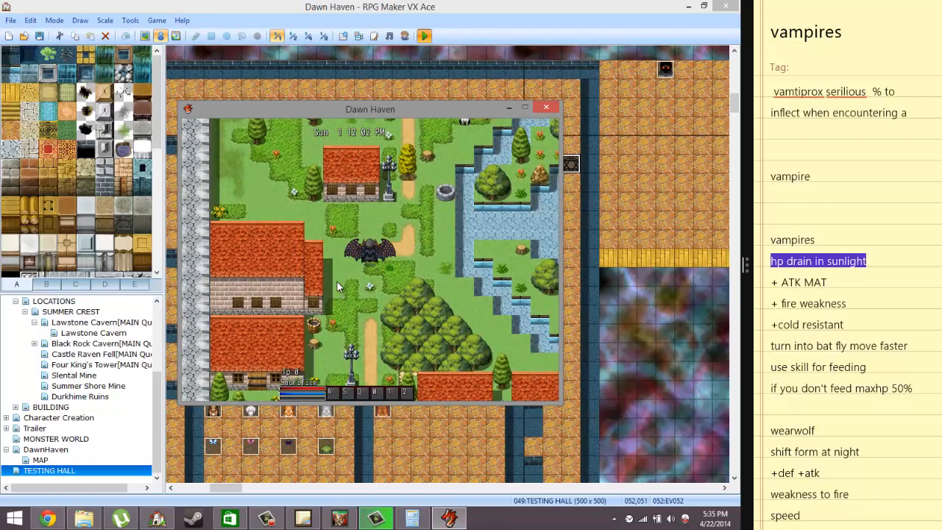
key("Up")
key("Right")
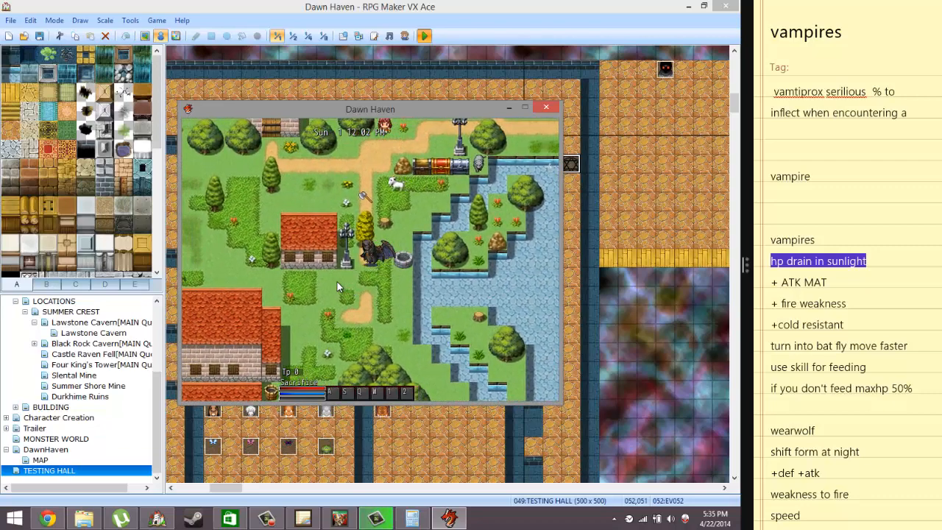
key("Down")
key("Escape")
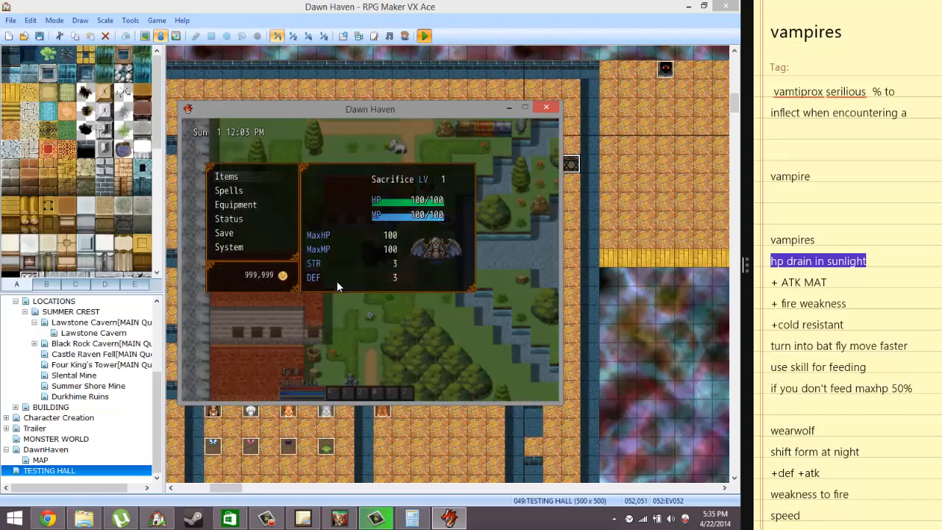
key("Escape")
Walk the character south past the trees to the stone stairs and check HP in the game menu.
key("Down")
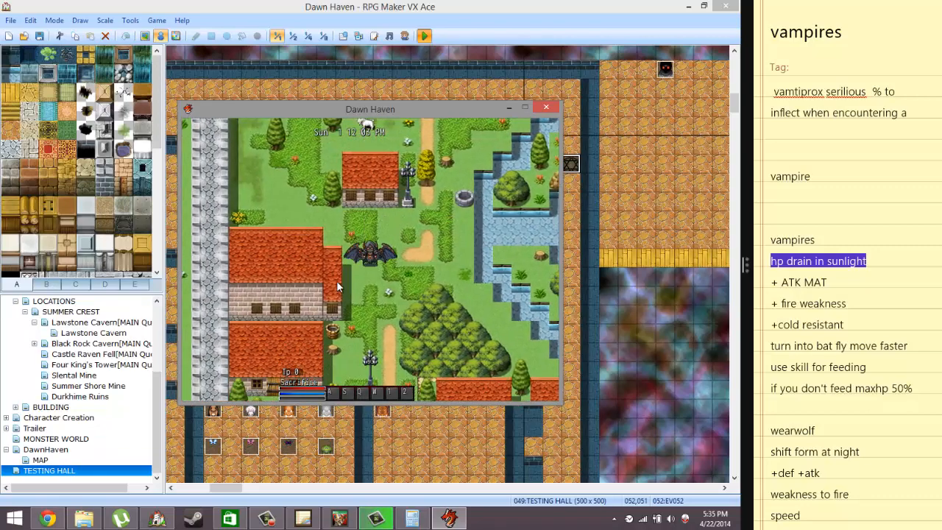
key("Down")
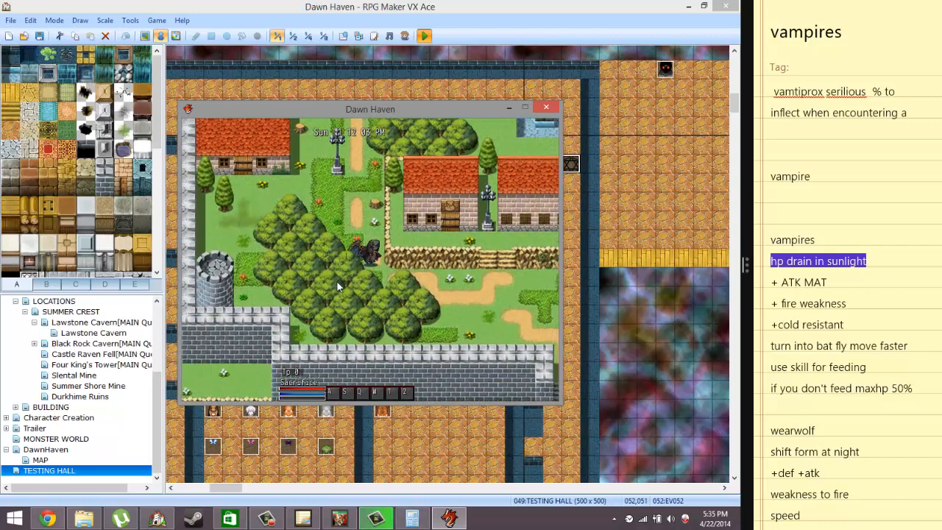
key("Down")
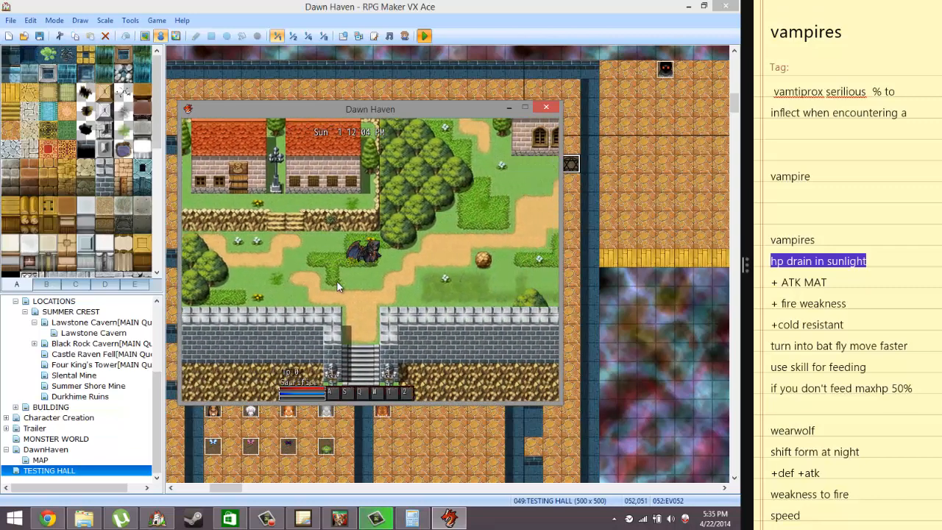
key("Right")
key("Escape")
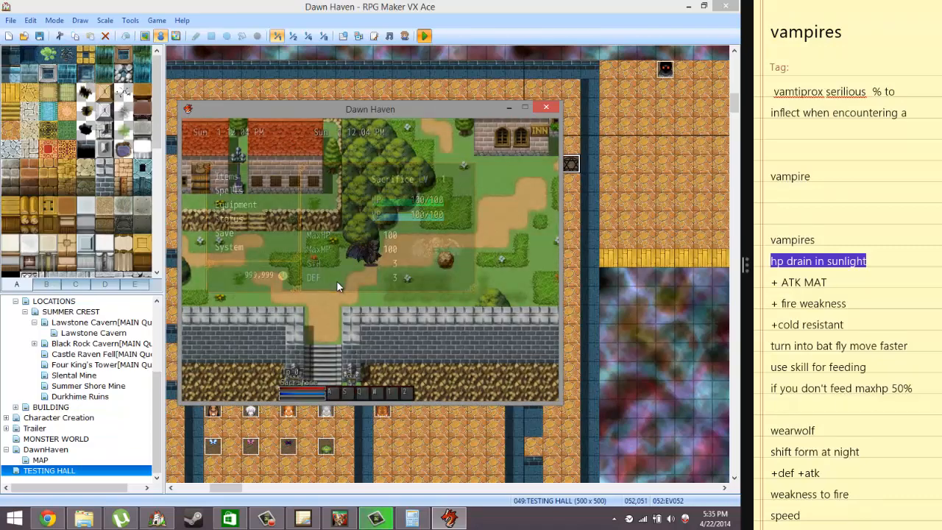
Walk the character past the inn and north across the bridge, check HP in the game menu, and return to the map.
key("Right")
key("Up")
key("Right")
key("Up")
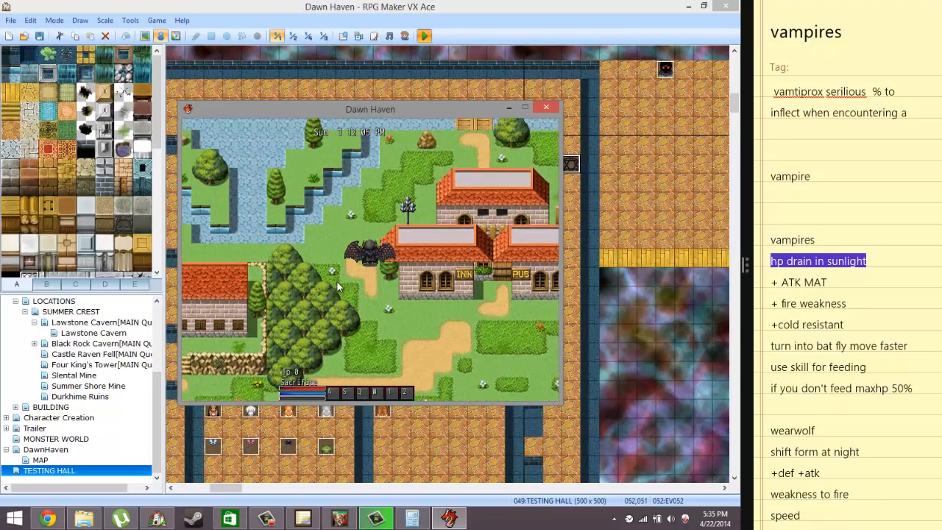
key("Up")
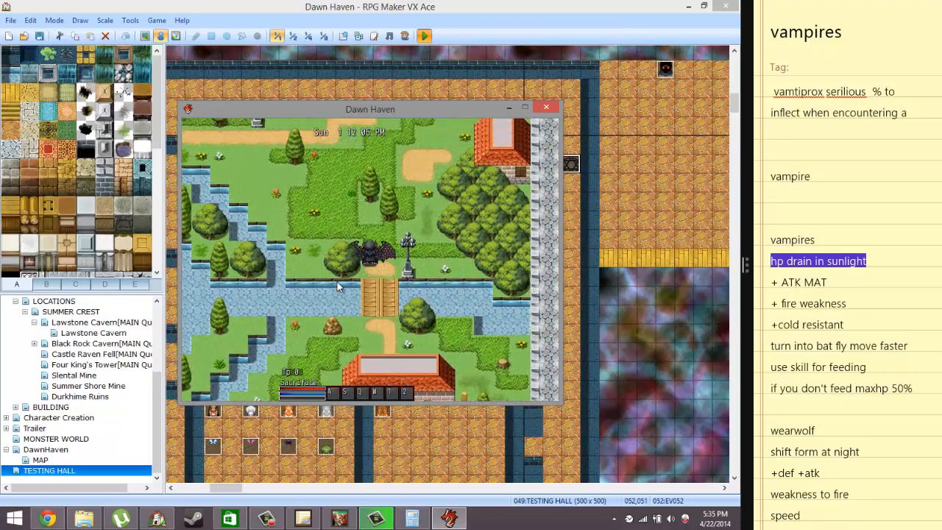
key("Up")
key("Escape")
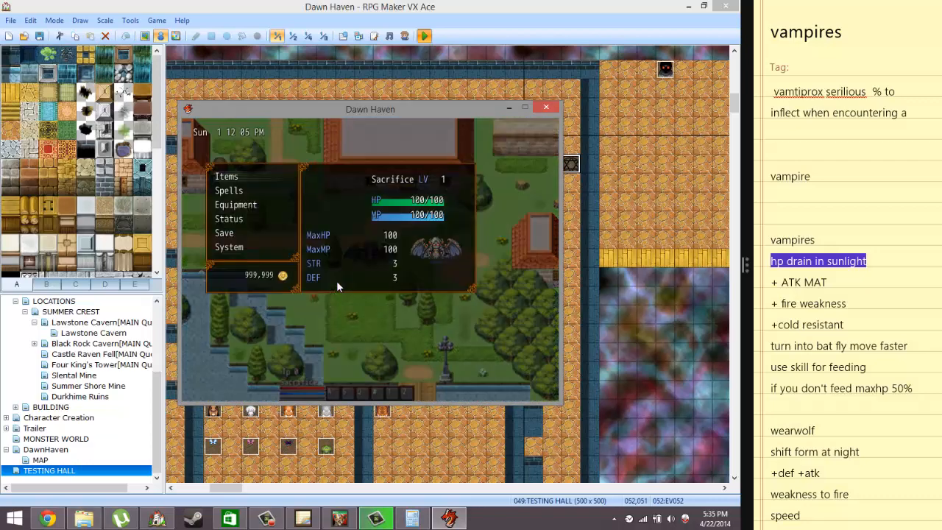
key("Escape")
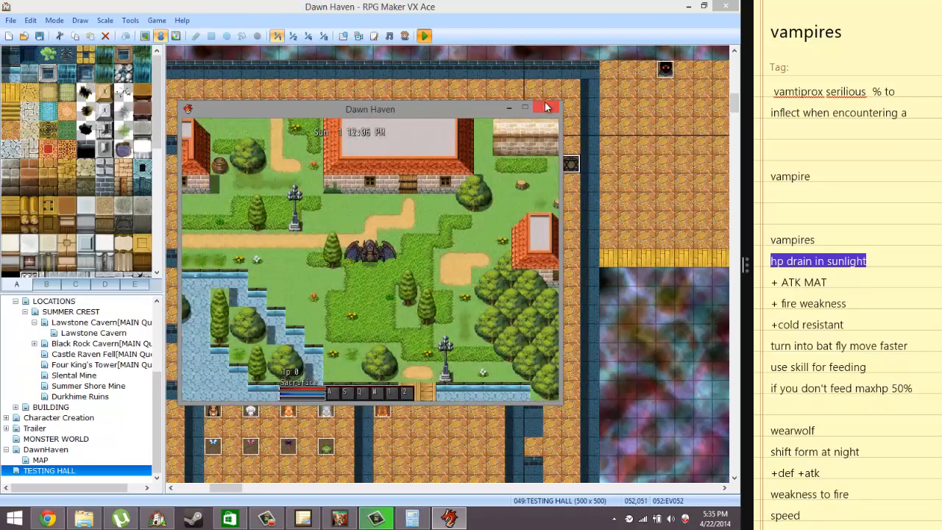
key("Escape")
key("Escape")
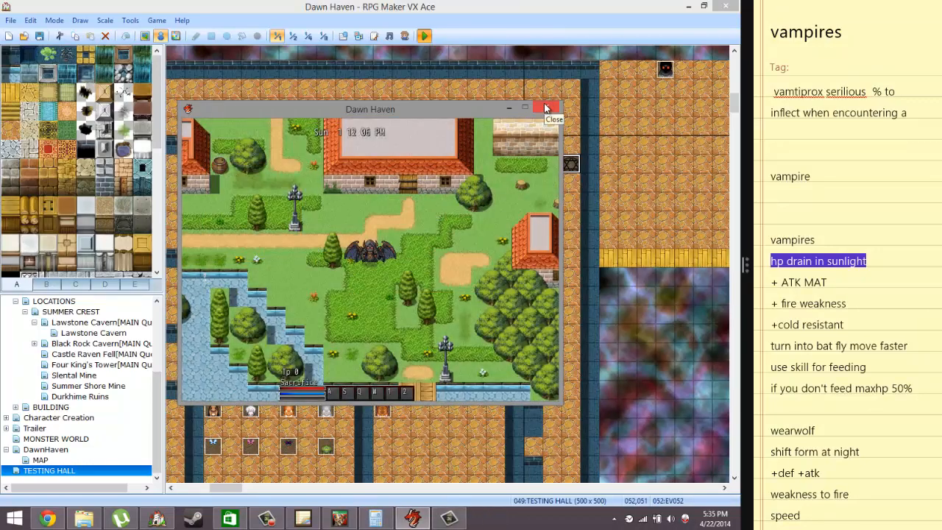
Inspect the debug menu's variables and its switch list down to S0048:VAMPIRE, and close the playtest.
key("F9")
key("Down")
key("Return")
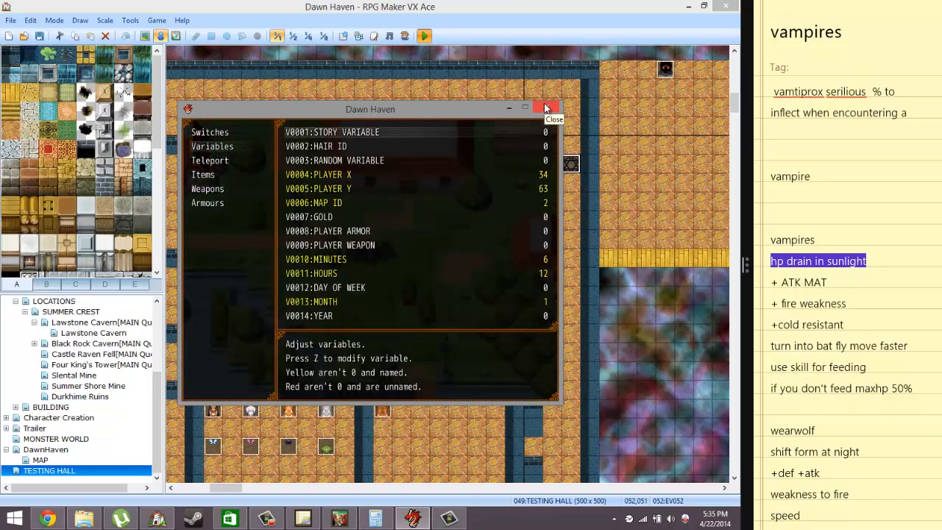
key("Escape")
key("Up")
key("Return")
key("Page_Down")
key("Page_Down")
key("Page_Down")
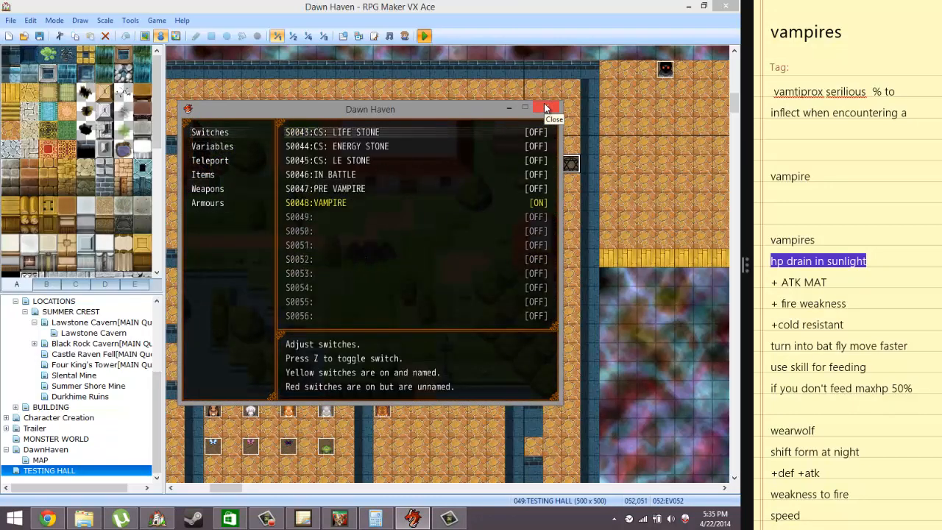
key("Escape")
left_click(544, 109)
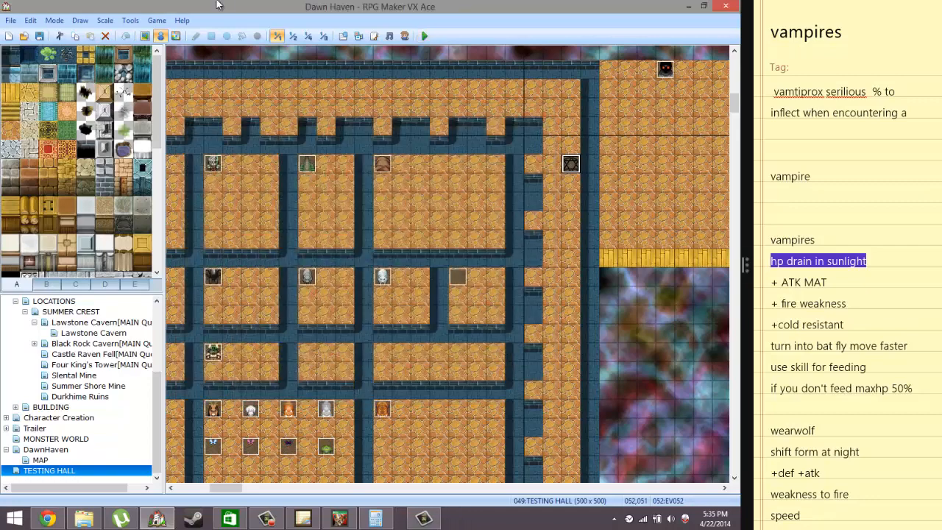
Paste the copied AFTERNOON conditional branch into the Else section of Vampire III's DAY branch in the database.
left_click(424, 36)
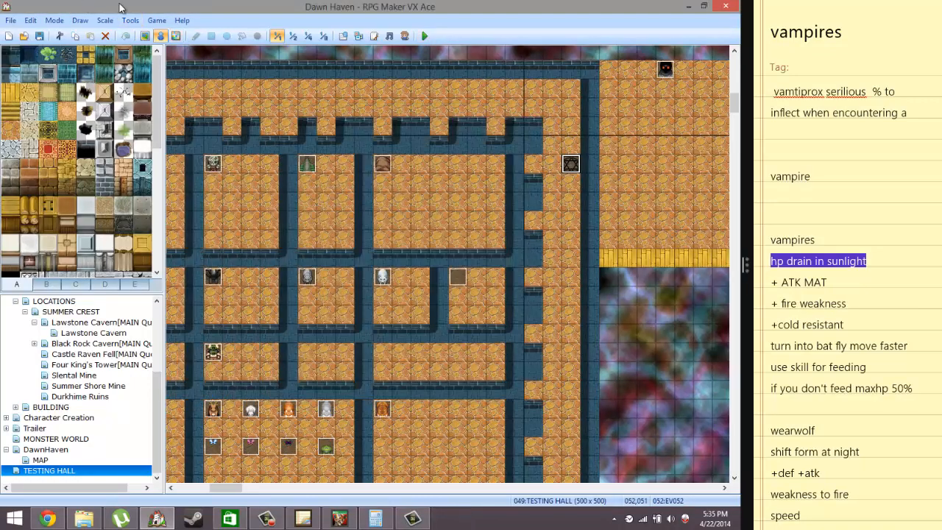
left_click(130, 22)
left_click(138, 35)
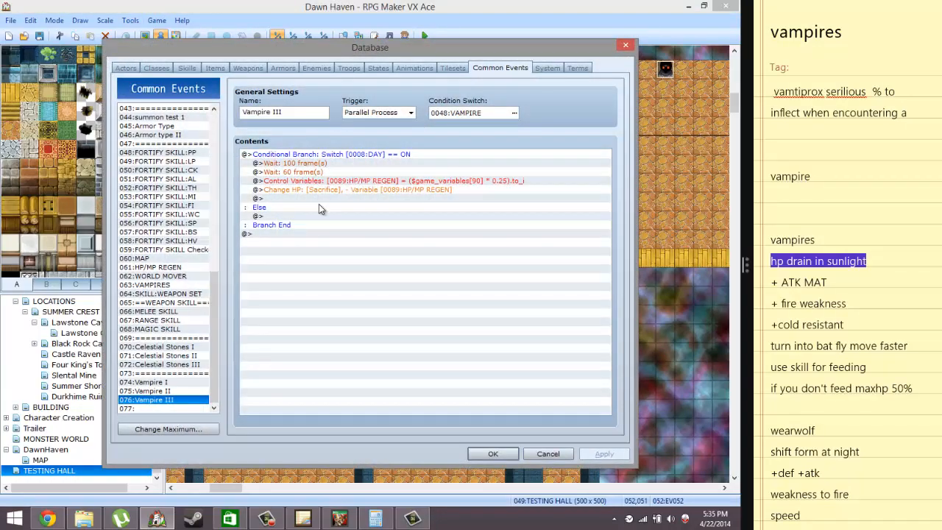
left_click(292, 216)
key("ctrl+v")
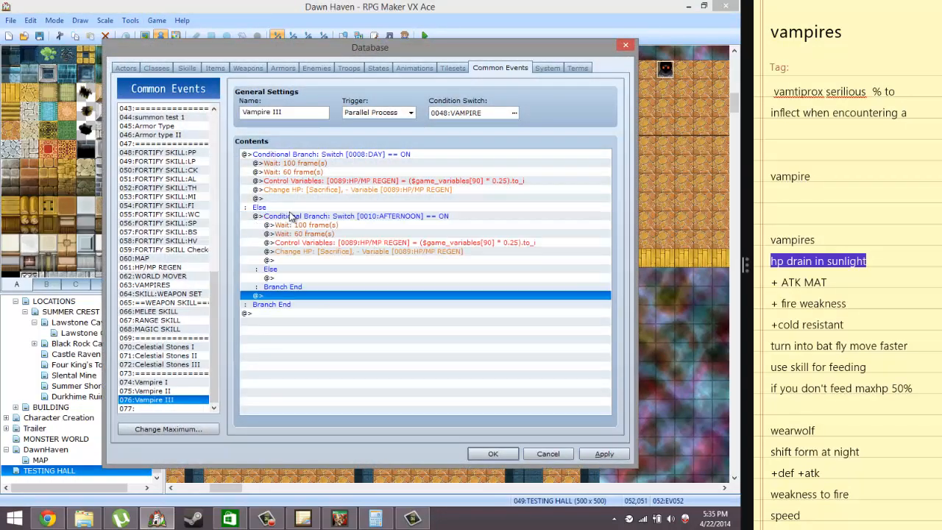
Delete the Wait, Control Variables and Change HP commands directly under the DAY condition and accept the database changes.
left_click(321, 172)
key("Up")
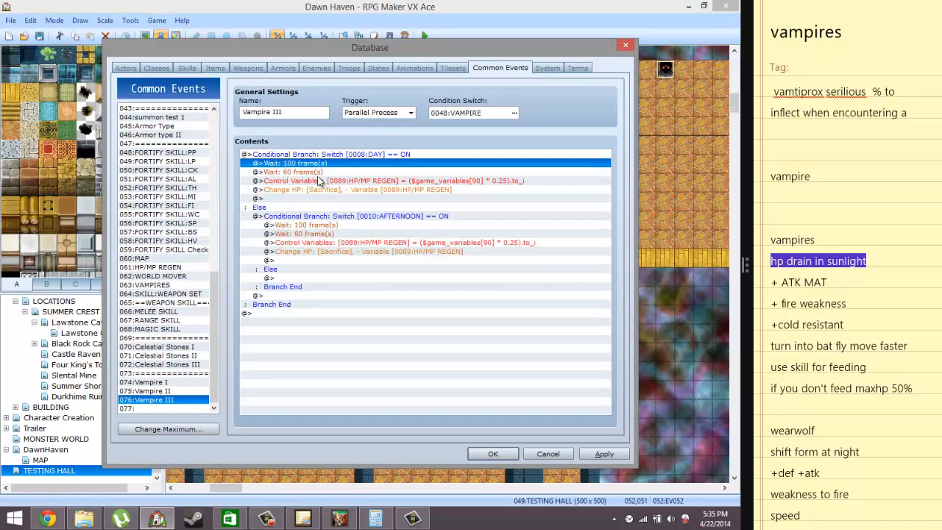
left_click(313, 190, "shift")
key("Delete")
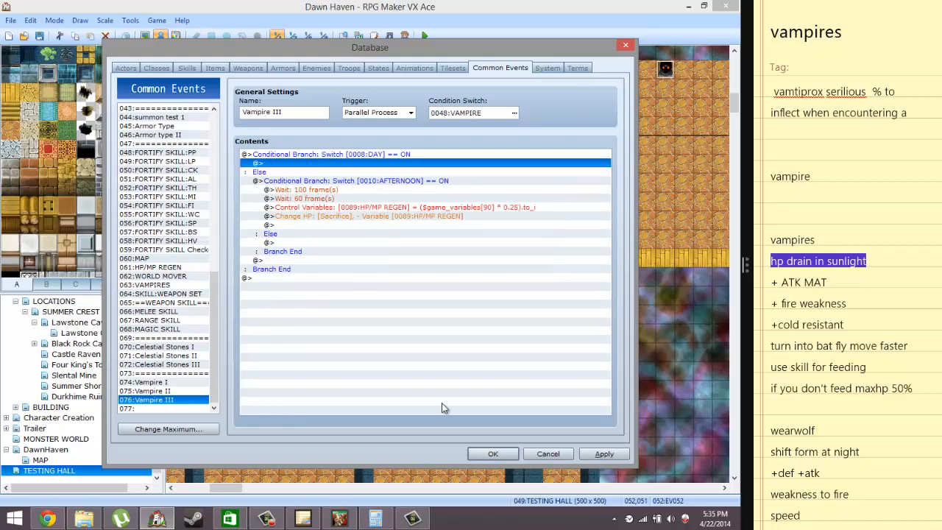
left_click(493, 453)
Save the project changes, start a new playtest and load the game from Save 1.
left_click(424, 35)
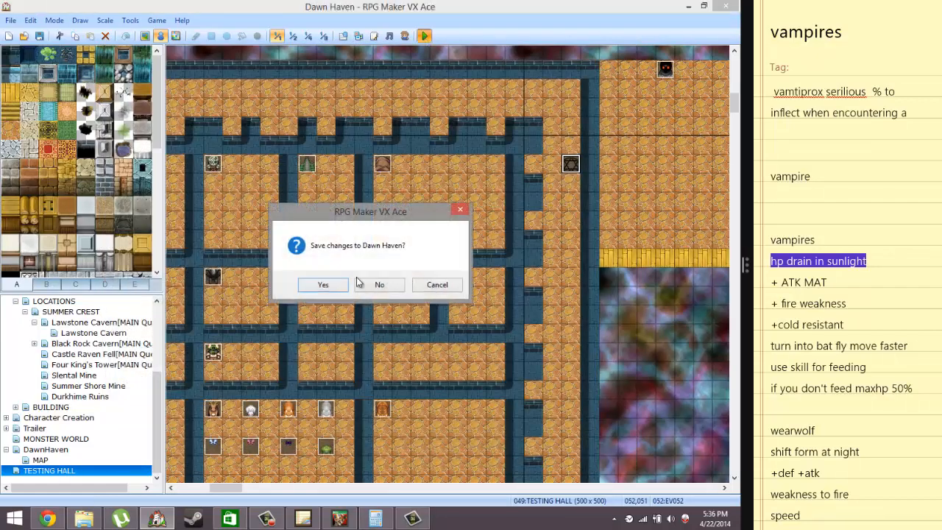
left_click(327, 285)
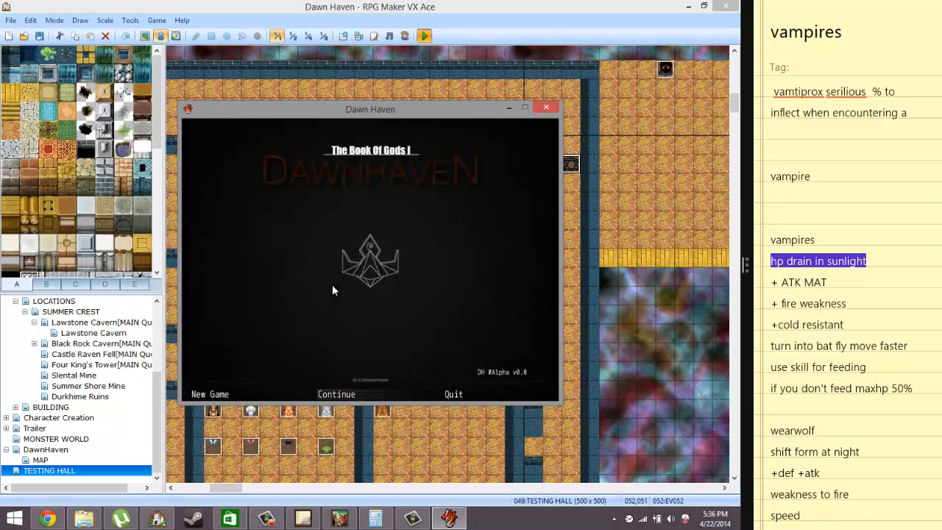
key("Left")
key("Right")
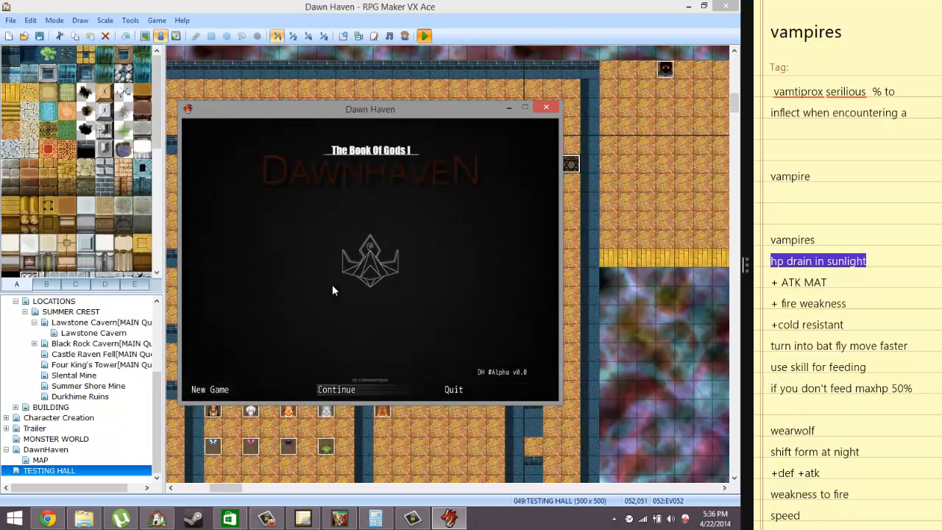
key("Left")
key("Right")
key("Left")
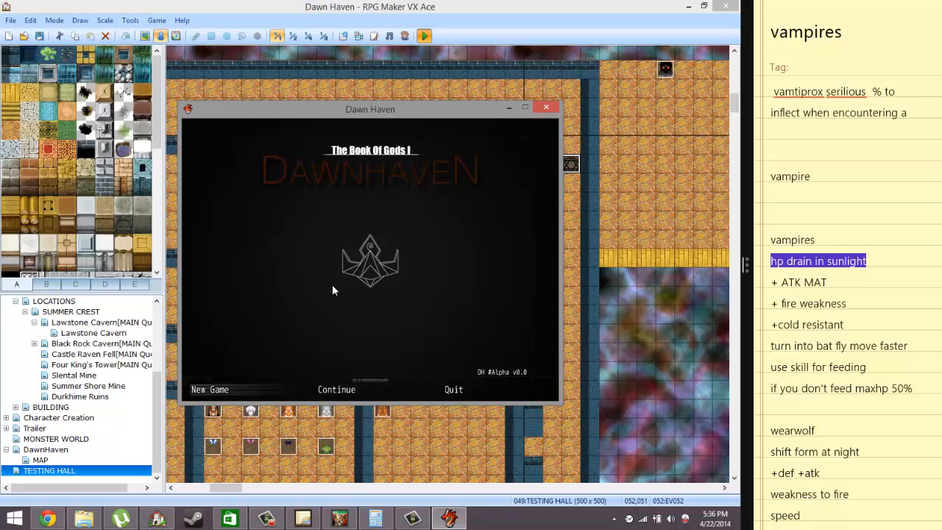
key("Right")
key("Return")
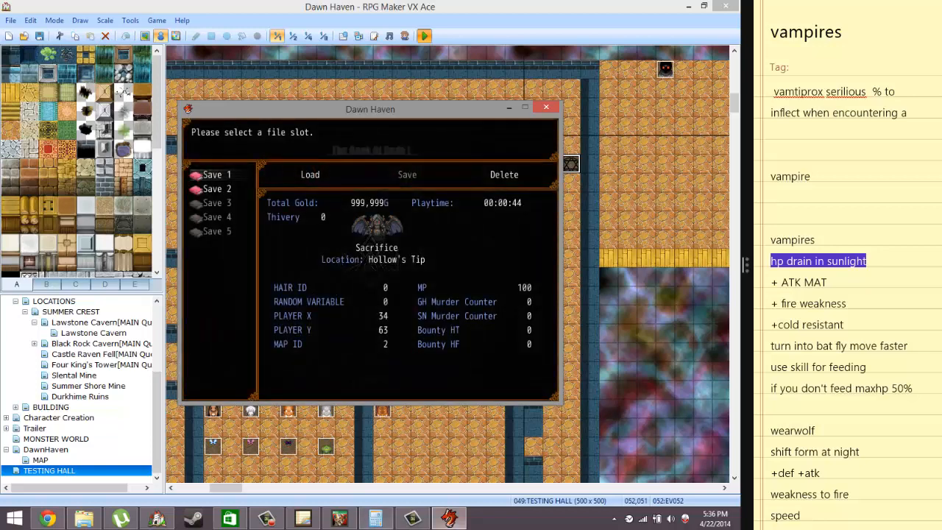
left_click(268, 519)
left_click(390, 255)
key("Return")
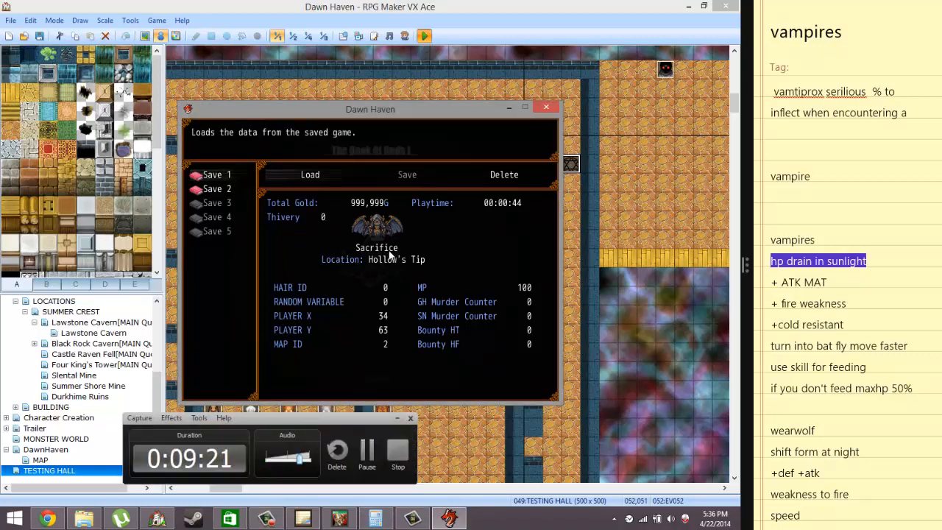
key("Return")
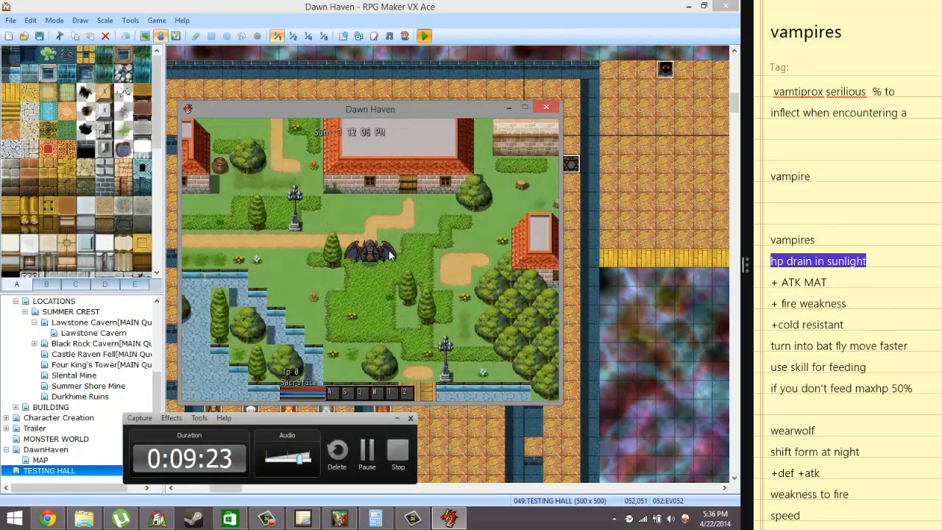
Walk the character along the path below the large house and check HP in the game menu at intervals.
key("Left")
key("Up")
key("Escape")
key("Escape")
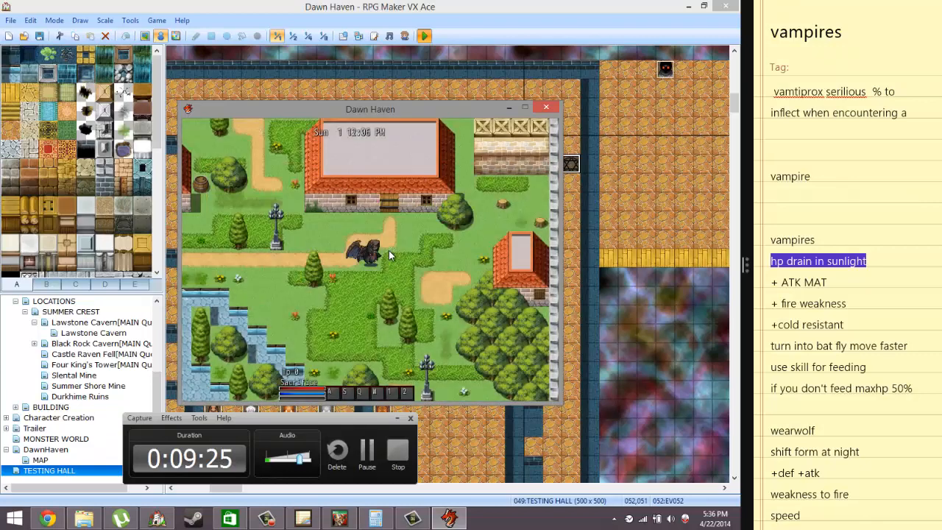
key("Escape")
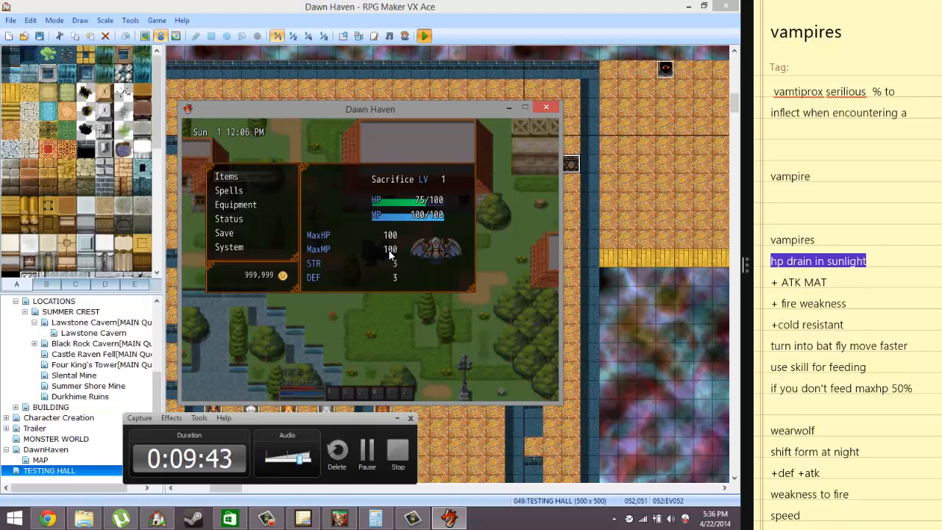
key("Escape")
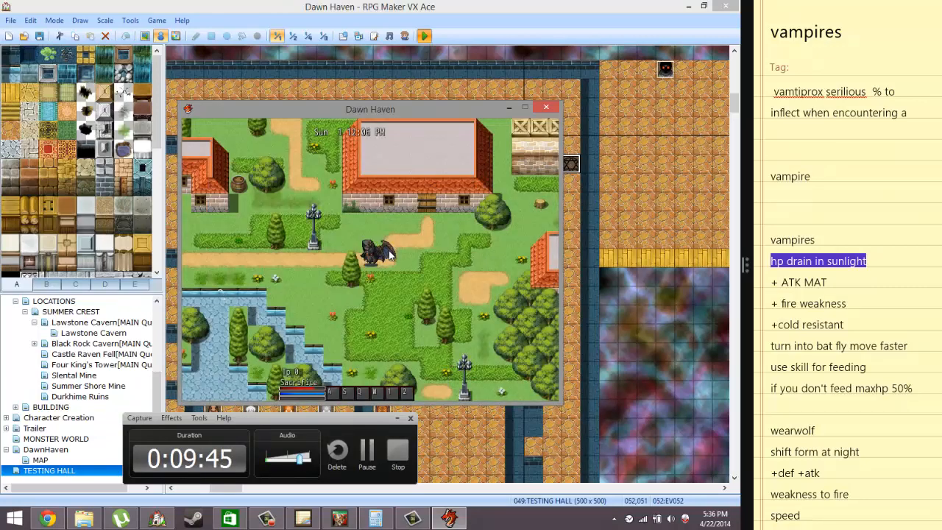
key("Right")
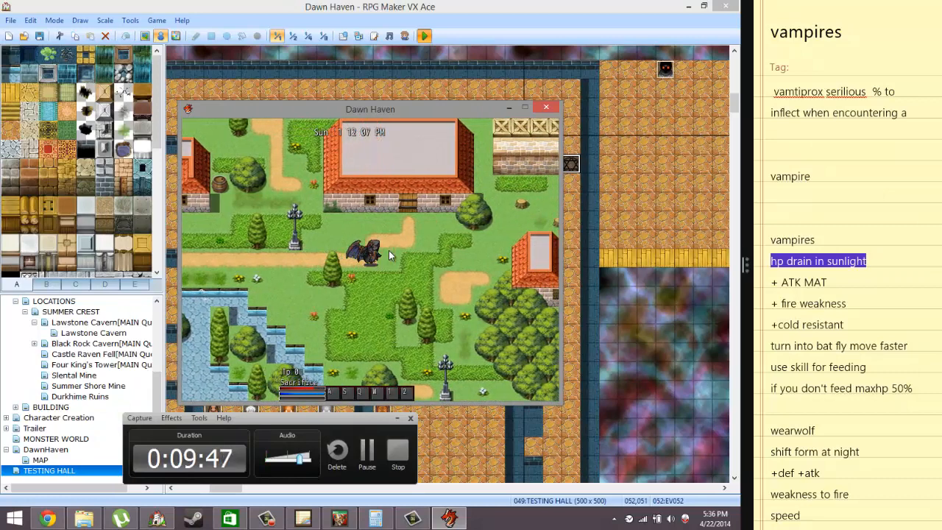
key("Escape")
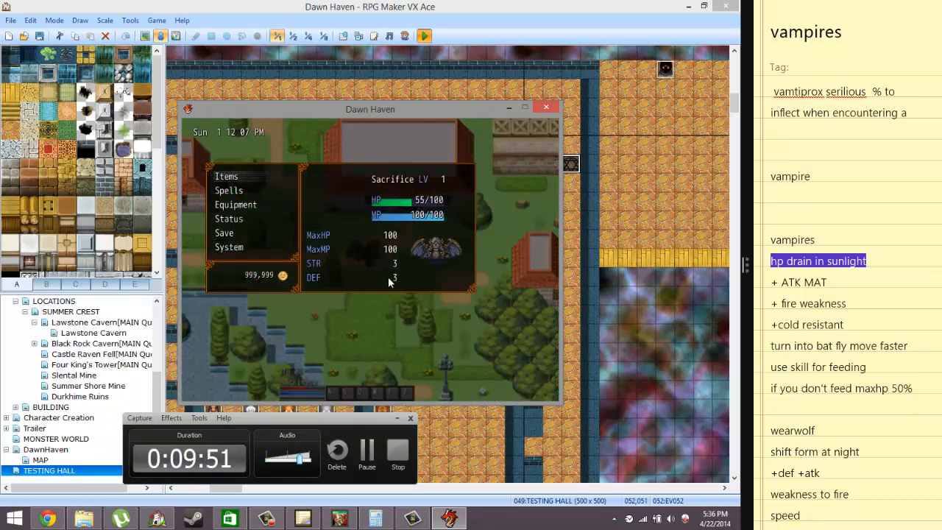
Switch to Calculator, clear the previous result and compute 55 - 75 for the HP difference.
left_click(376, 518)
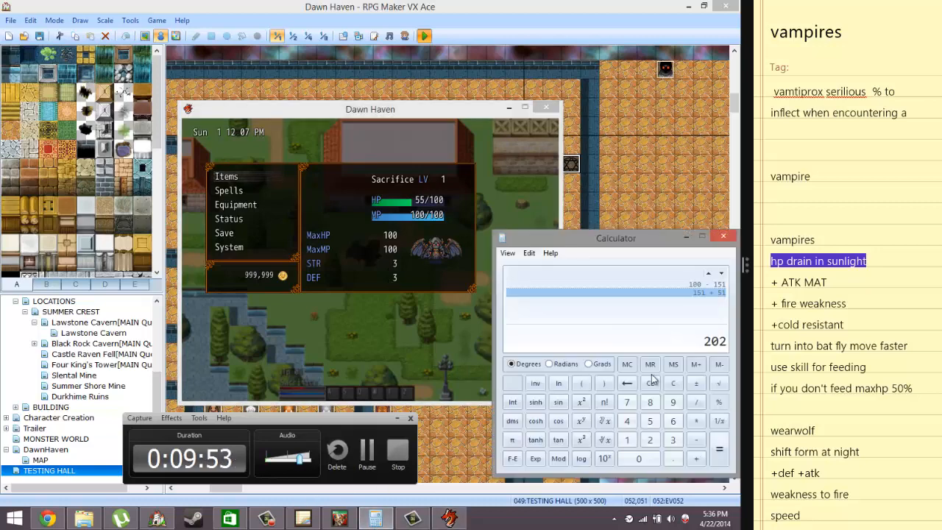
left_click(672, 383)
left_click(649, 421)
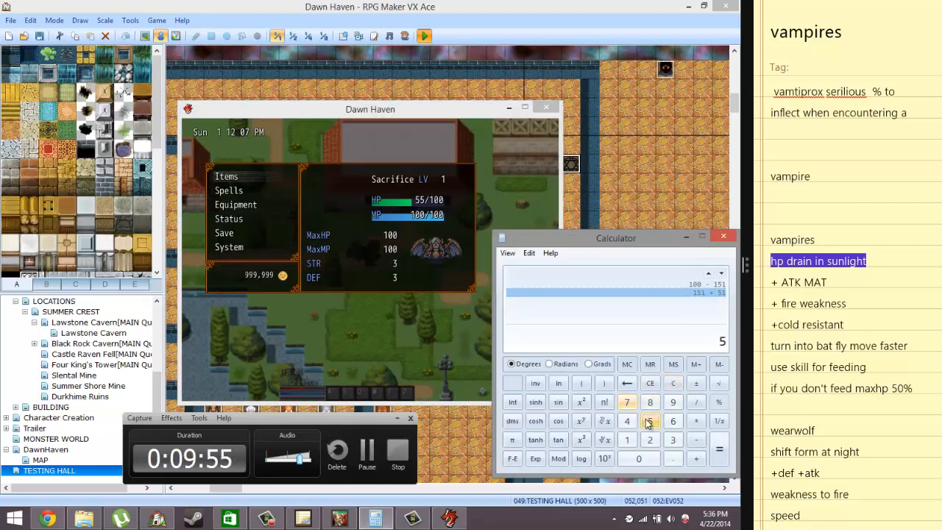
left_click(649, 421)
left_click(696, 439)
left_click(627, 402)
left_click(650, 421)
left_click(719, 449)
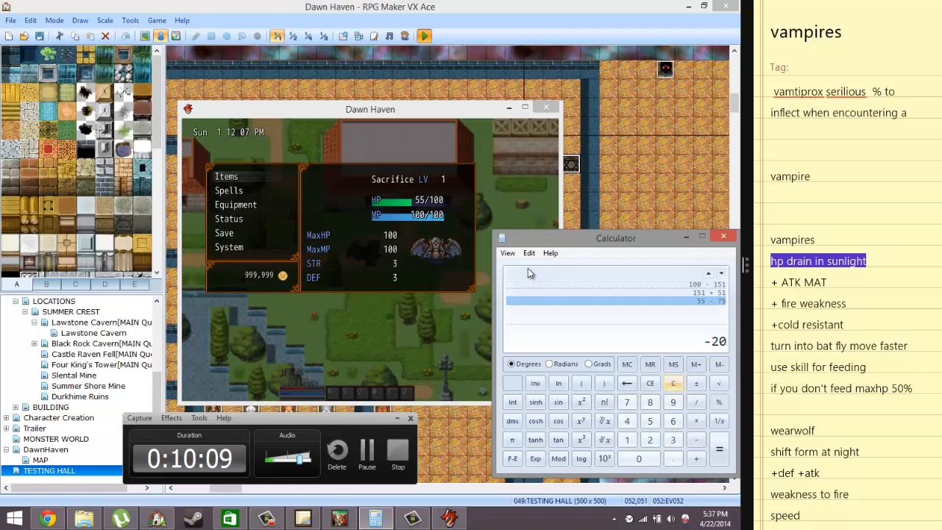
Switch back to the Dawn Haven playtest, walk the character further east and recheck HP in the game menu.
left_click(454, 358)
key("Escape")
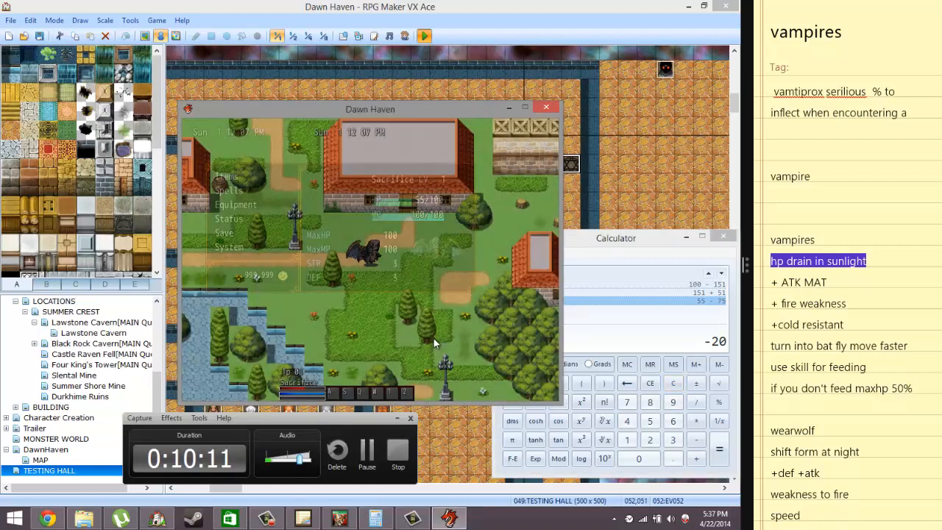
key("Right")
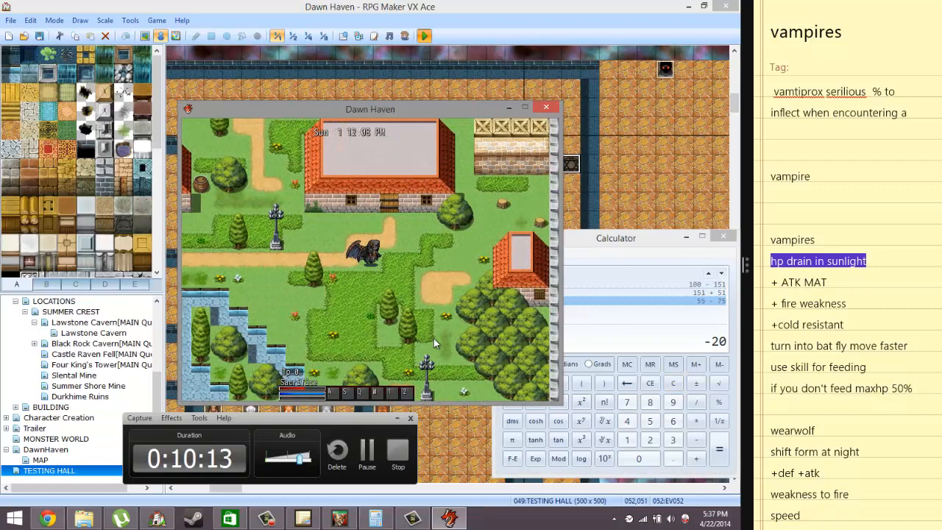
key("Escape")
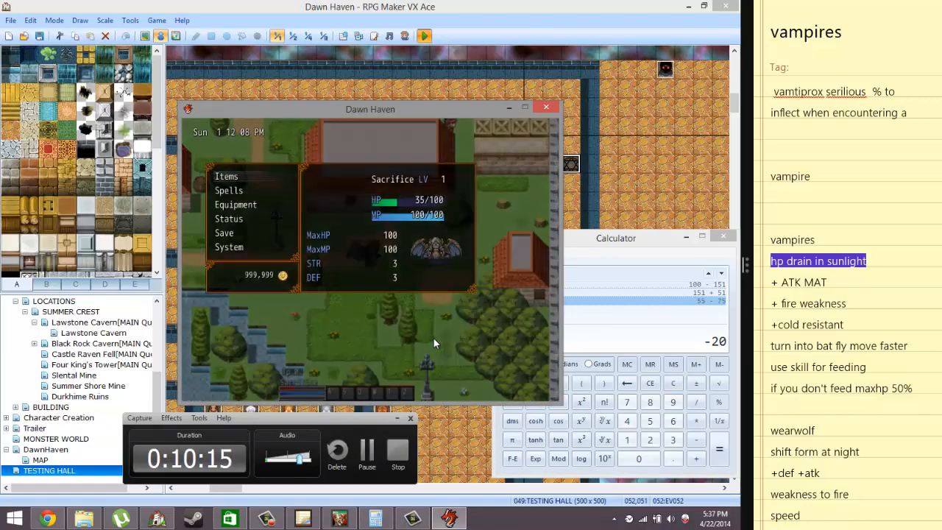
Walk the vampire character a short way along the path and recheck HP in the game menu at intervals.
key("Escape")
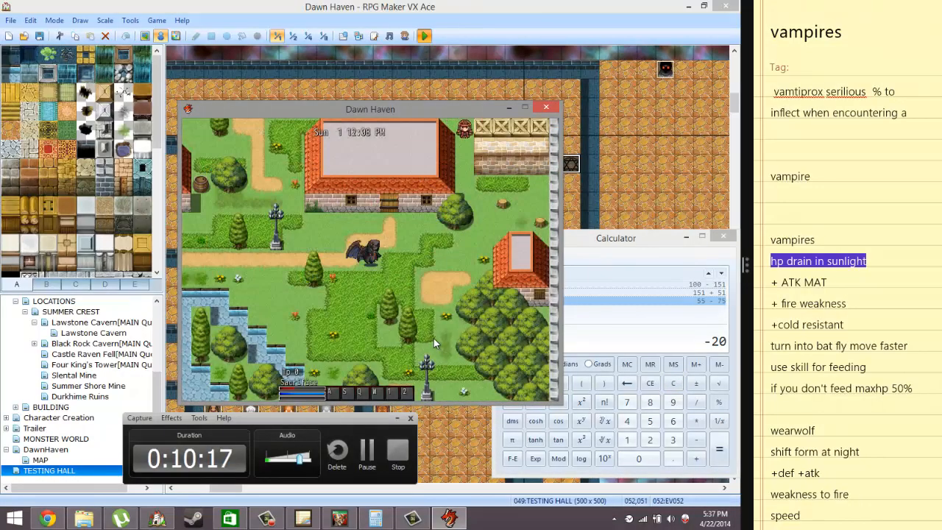
key("Left")
key("Escape")
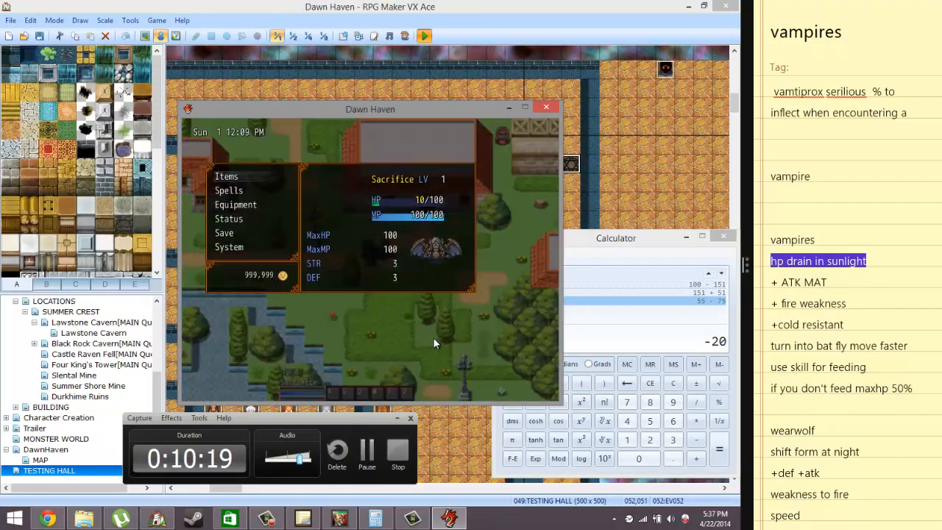
key("Escape")
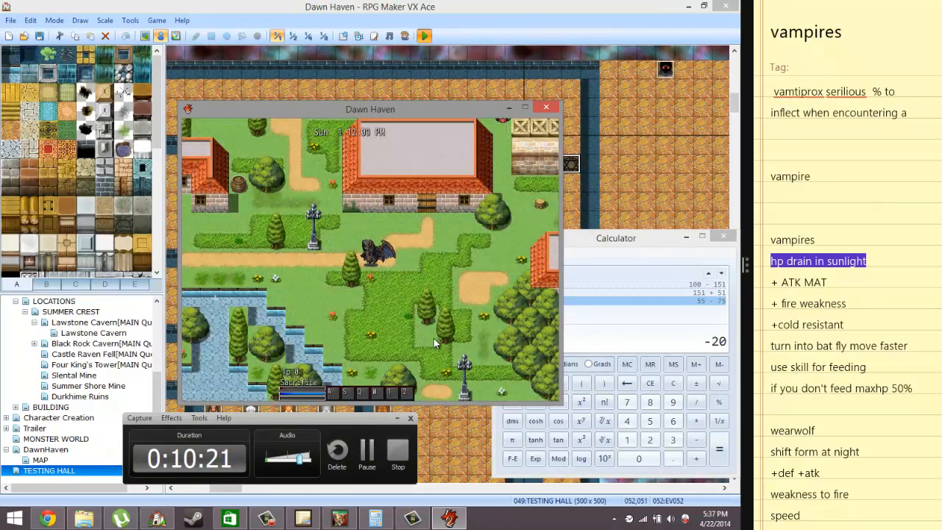
key("Escape")
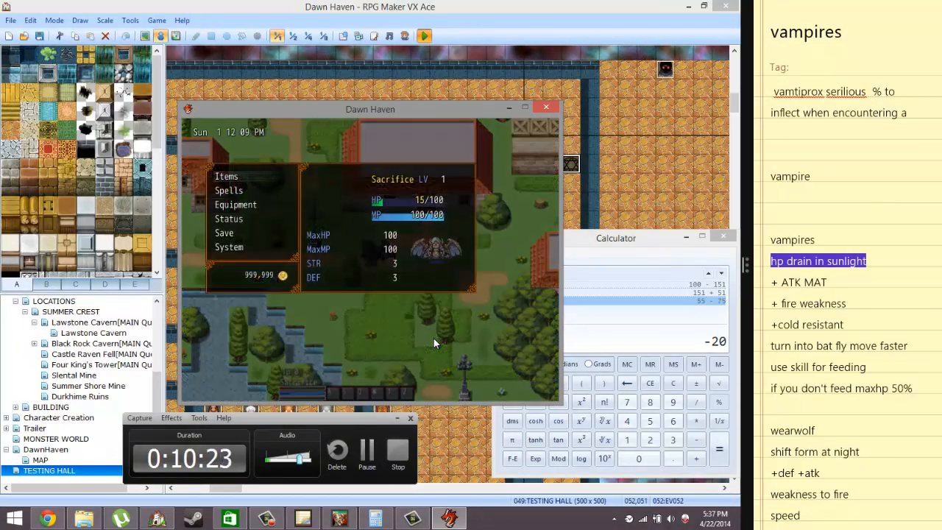
key("Escape")
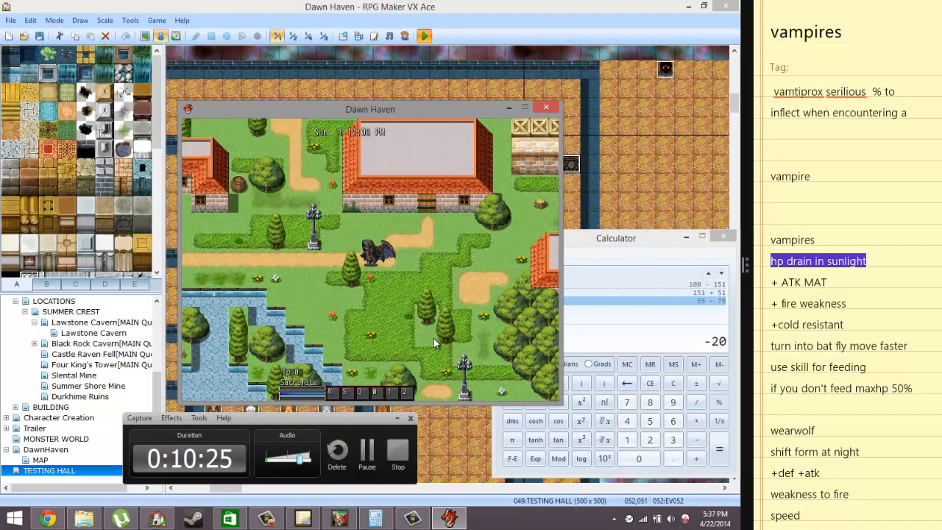
key("Escape")
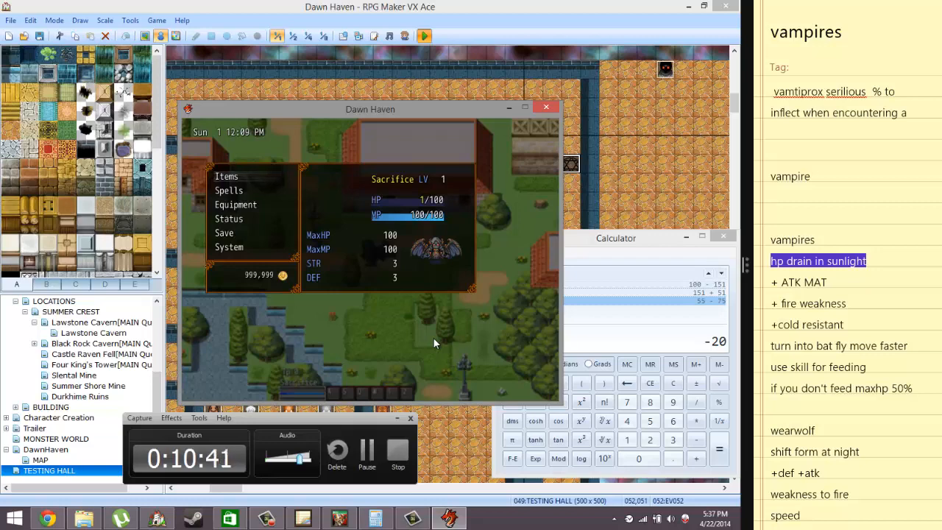
key("Escape")
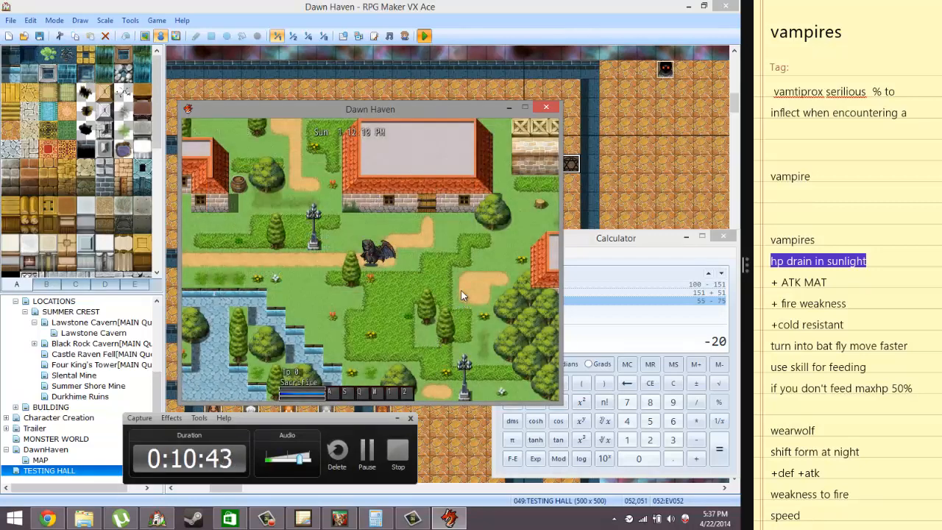
key("Right")
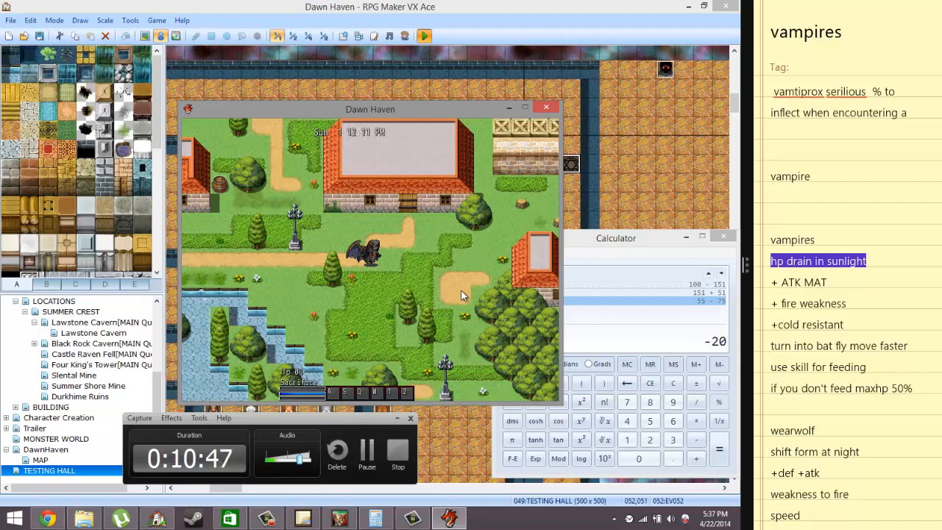
Open the playtest debug menu and add several Major Health Elixers to the party's items.
key("F9")
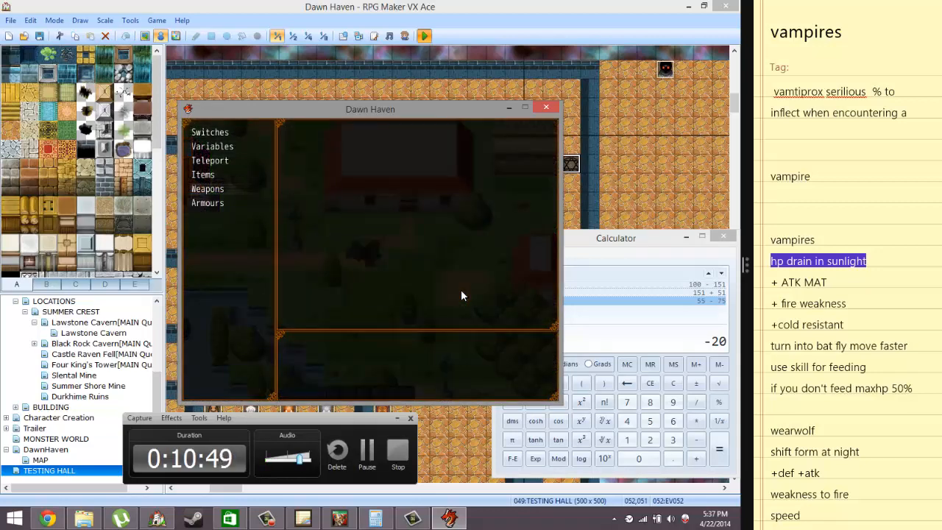
key("Up")
key("Return")
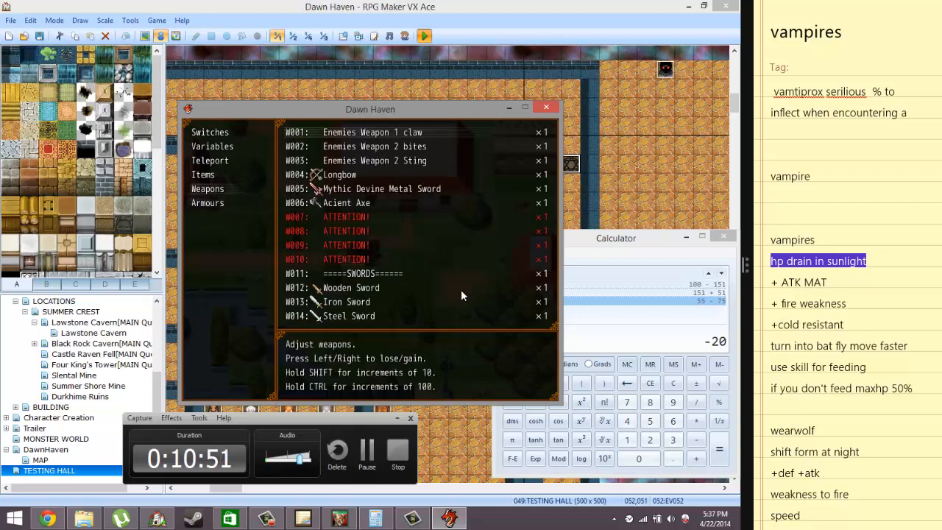
key("Up")
key("Escape")
key("Up")
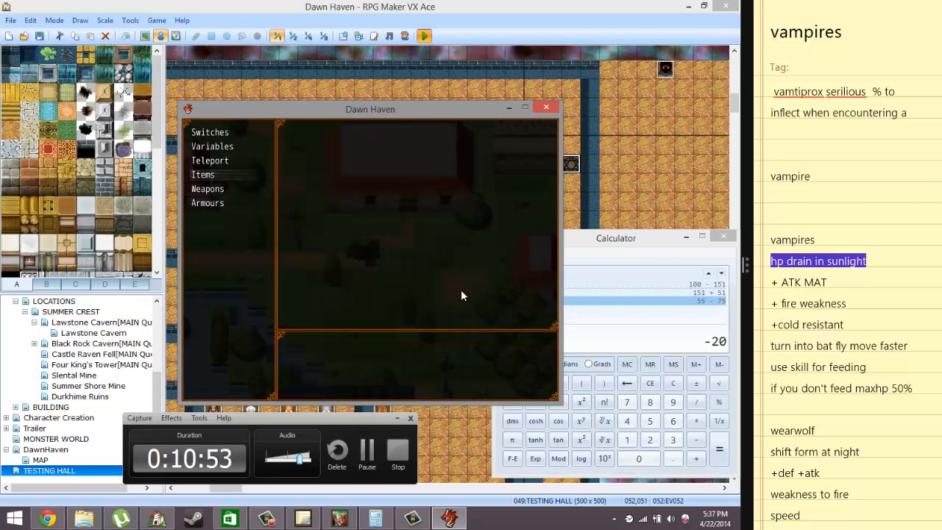
key("Return")
key("Down")
key("Down")
key("Down")
key("Down")
key("Down")
key("Down")
key("Down")
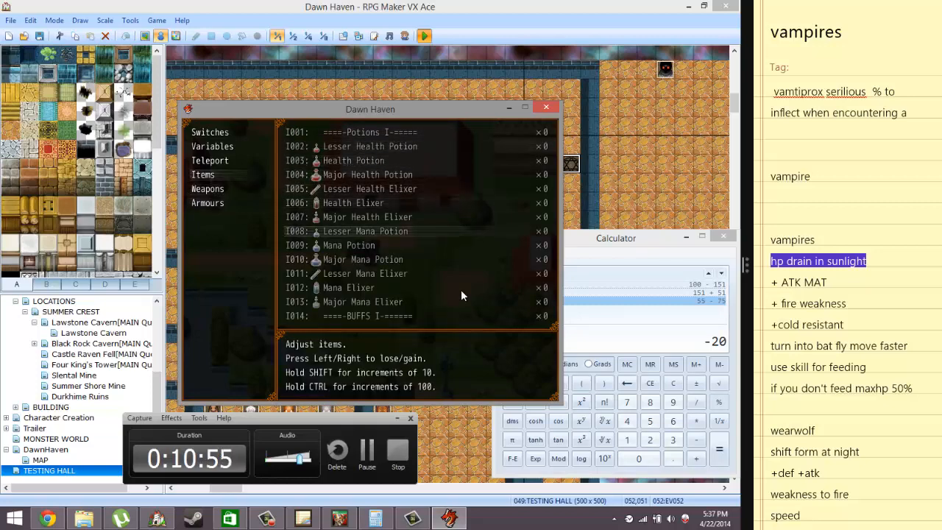
key("Up")
key("Right")
key("Right")
key("Right")
key("Right")
key("Escape")
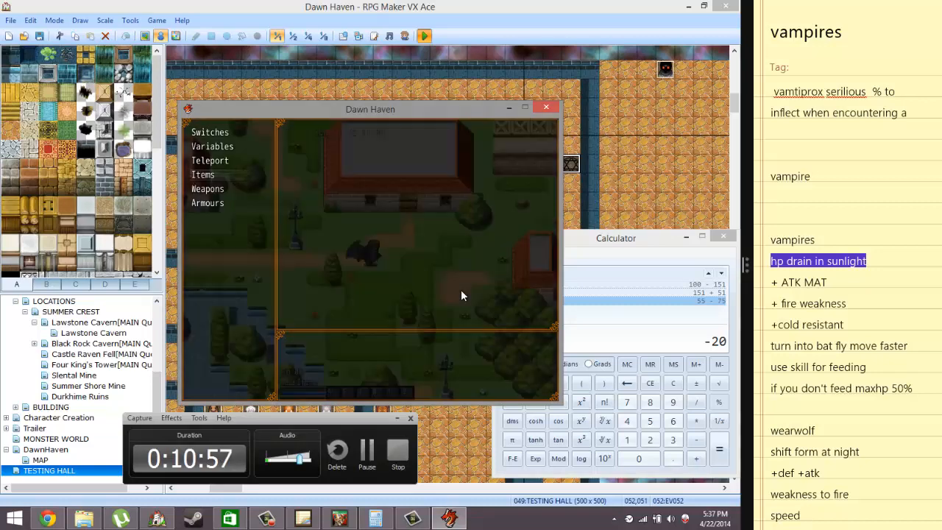
Leave the debug menu and optimize the character's equipment from the game menu.
key("Escape")
key("Down")
key("Down")
key("Return")
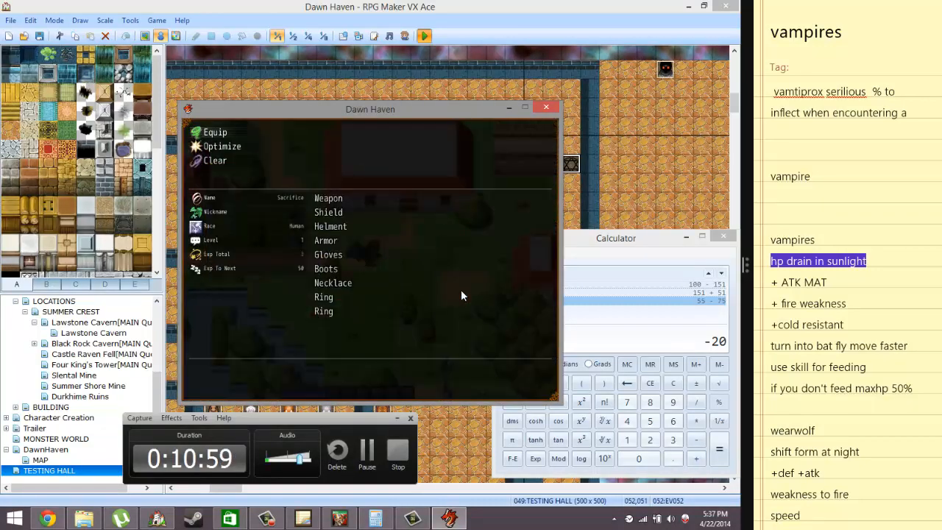
key("Down")
key("Return")
key("Escape")
key("Up")
key("Up")
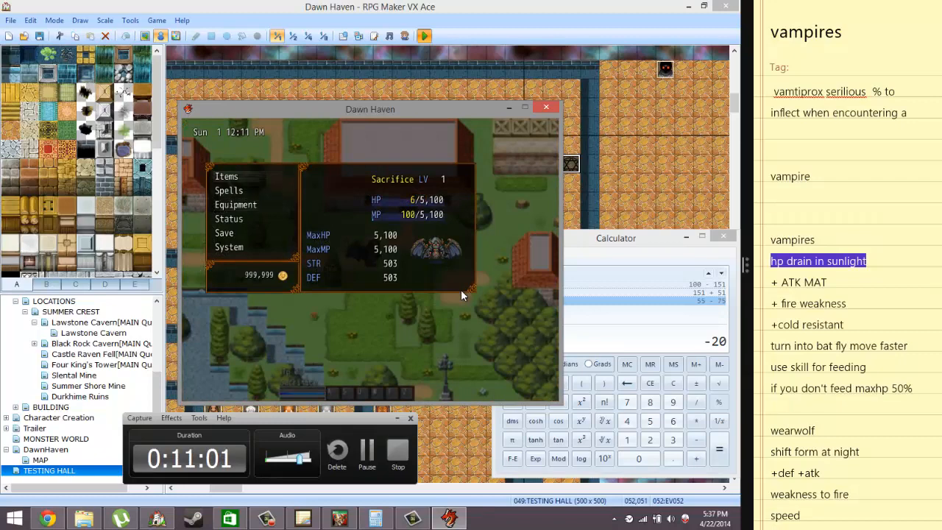
Use a Major Health Elixer on the character and return to the main game menu.
key("Return")
key("Return")
key("Return")
key("Escape")
key("Escape")
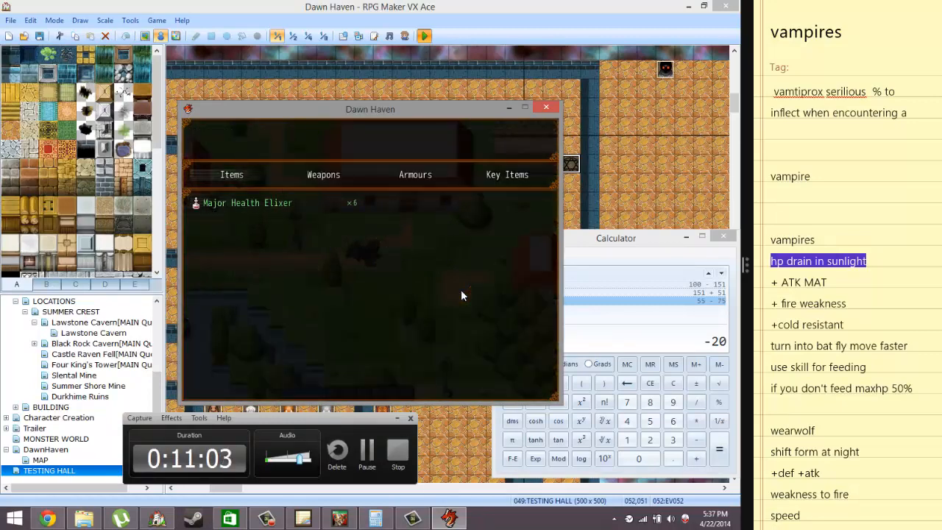
key("Escape")
key("Escape")
key("Escape")
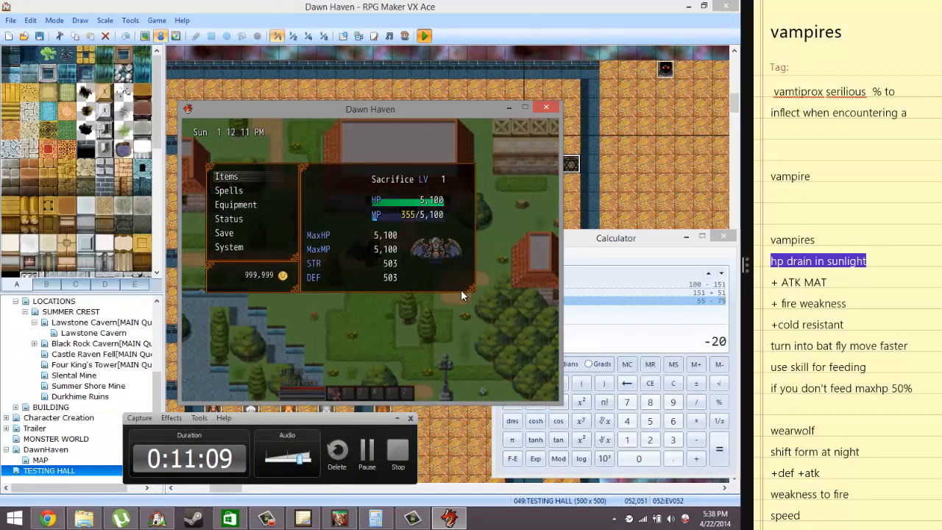
Let time pass on the map and repeatedly recheck the character's HP in the game menu.
key("Escape")
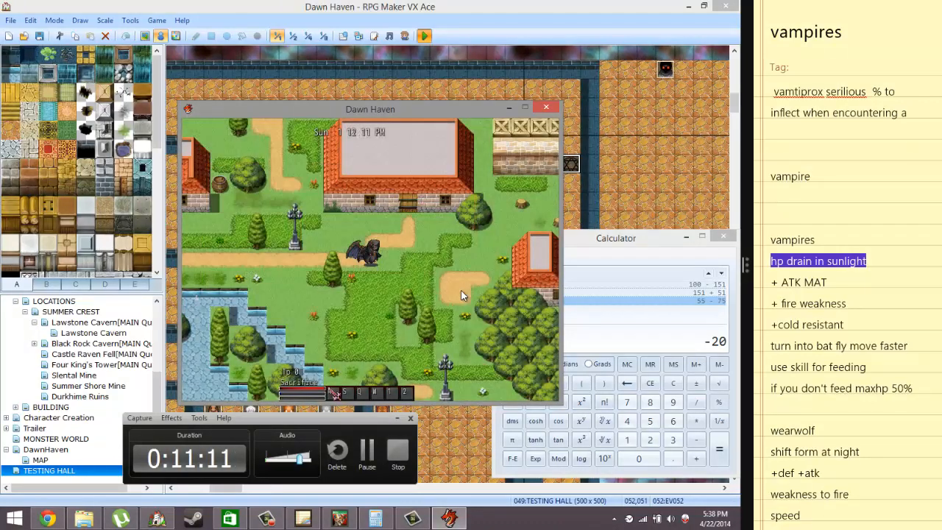
key("Escape")
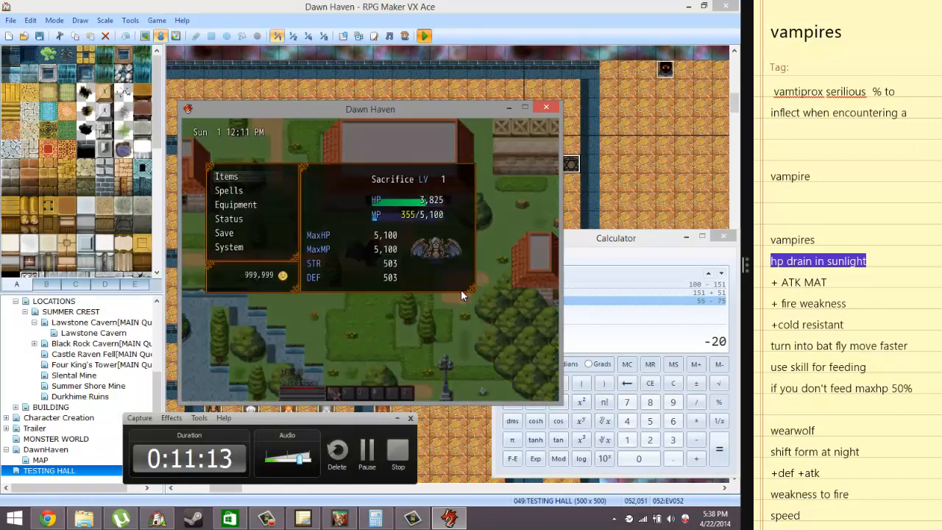
key("Escape")
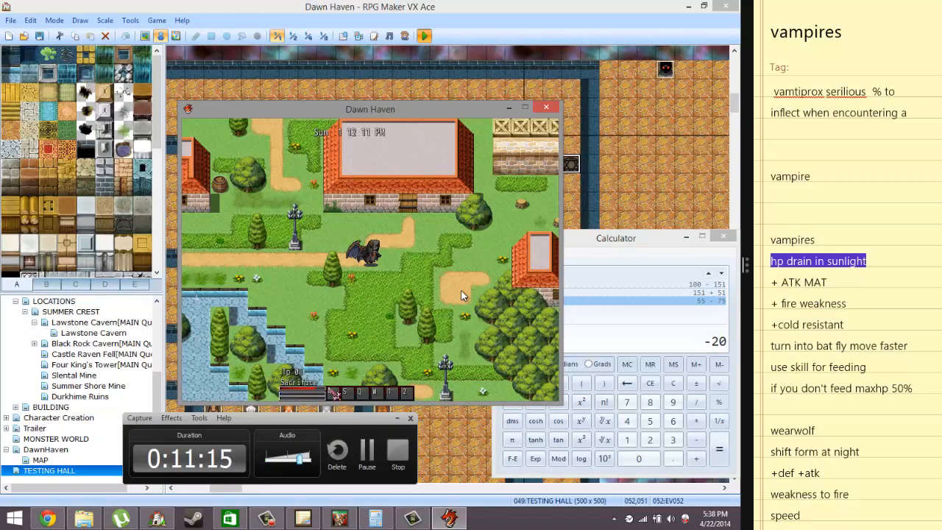
key("Escape")
key("Escape")
key("Escape")
key("Escape")
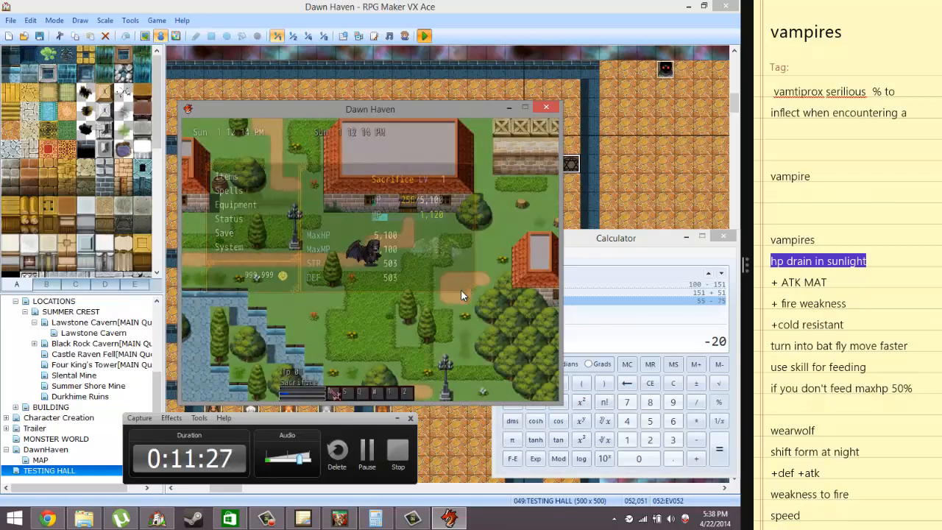
Close the playtest, open the database and confirm Vampire III's Change HP command with Allow Knockout off.
left_click(556, 107)
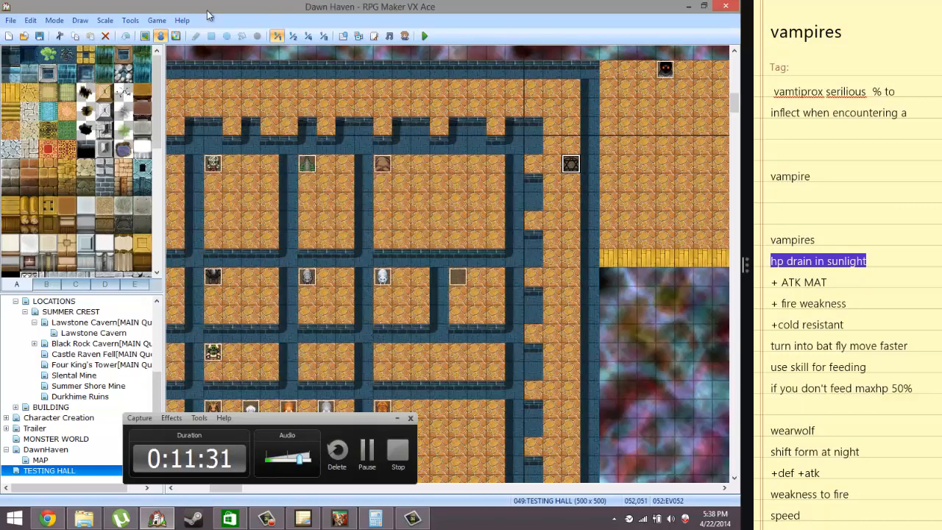
left_click(129, 20)
left_click(134, 37)
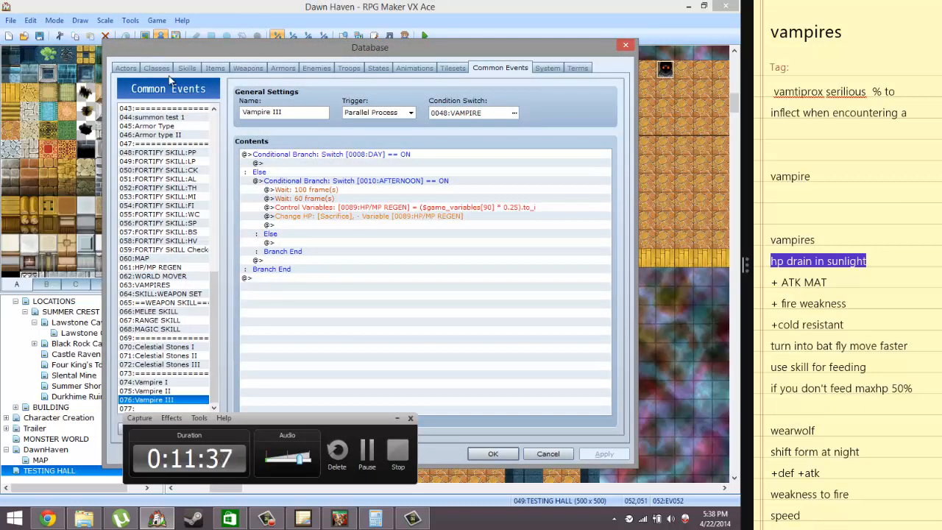
double_click(355, 215)
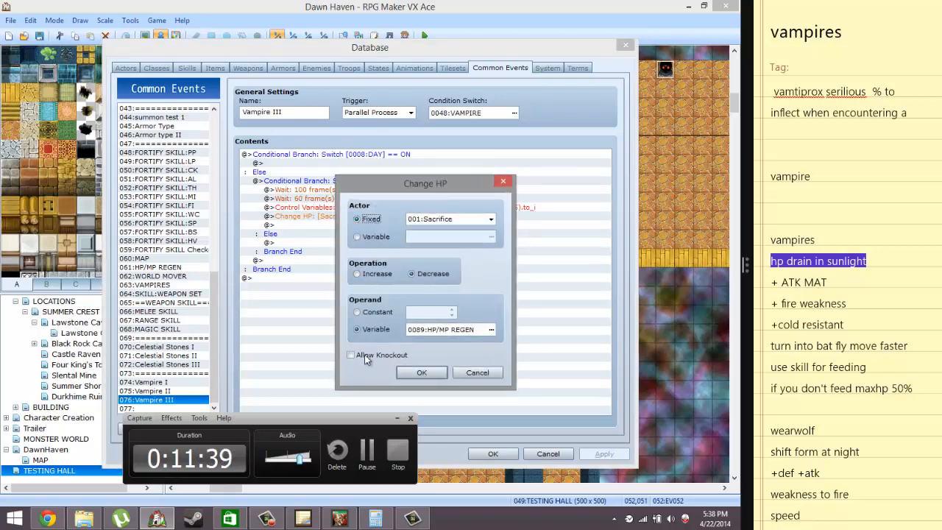
left_click(353, 355)
left_click(383, 356)
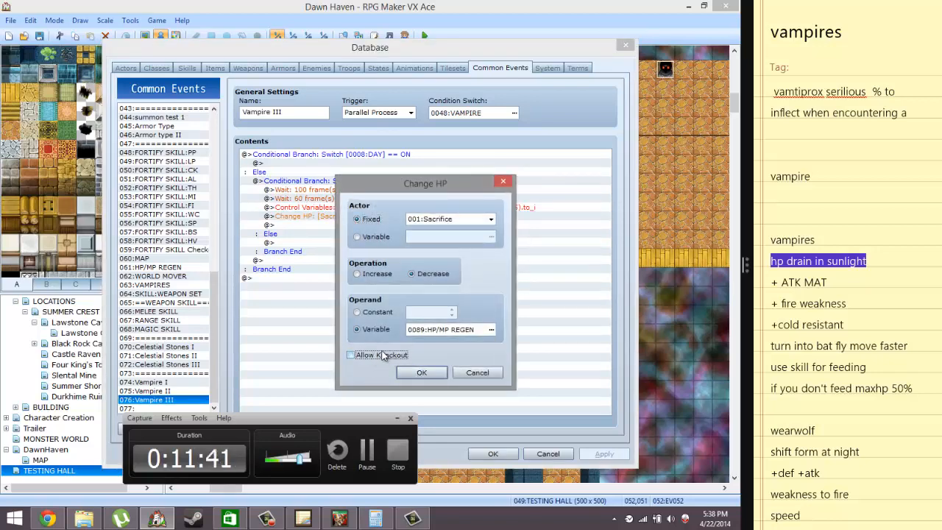
left_click(421, 373)
Copy the Wait, Control Variables and Change HP commands from the AFTERNOON branch into the DAY branch and apply the database changes.
left_click(366, 183)
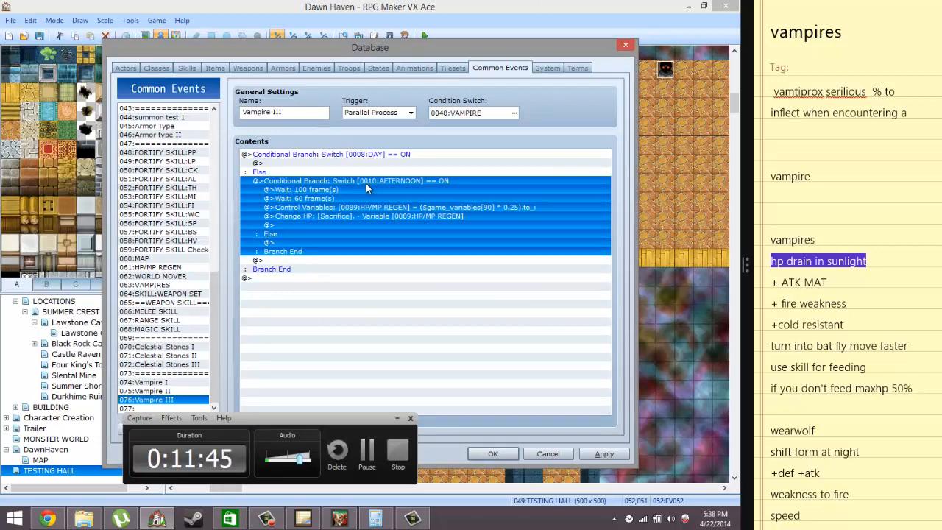
left_click(359, 190)
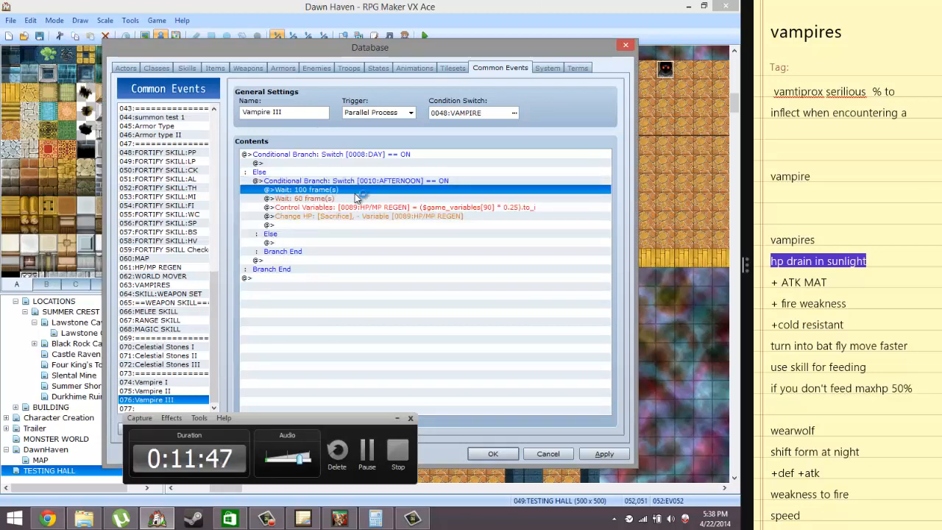
left_click(349, 215, "shift")
key("Delete")
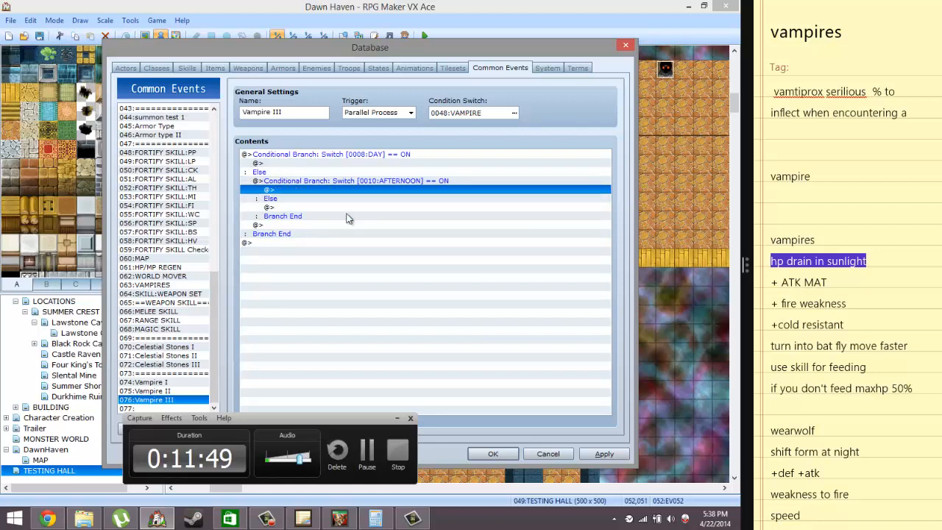
key("ctrl+v")
left_click(299, 163)
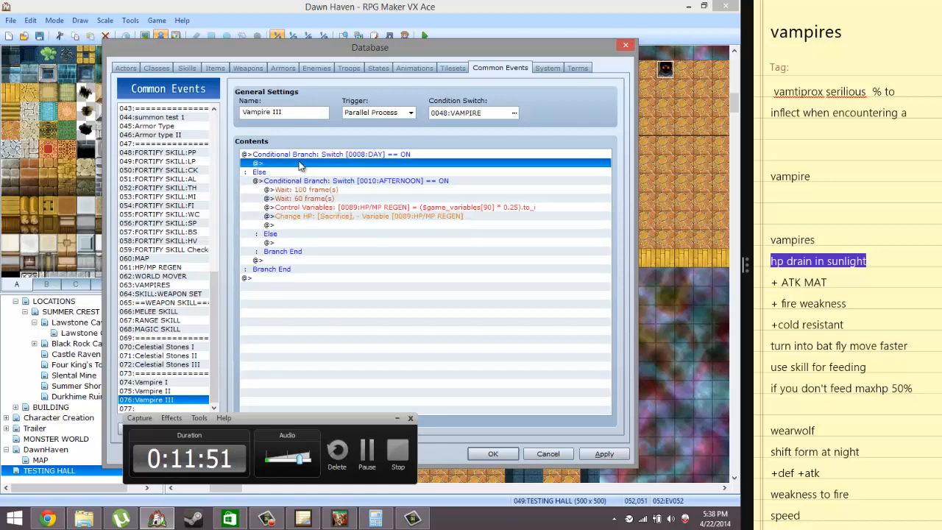
key("ctrl+v")
left_click(494, 452)
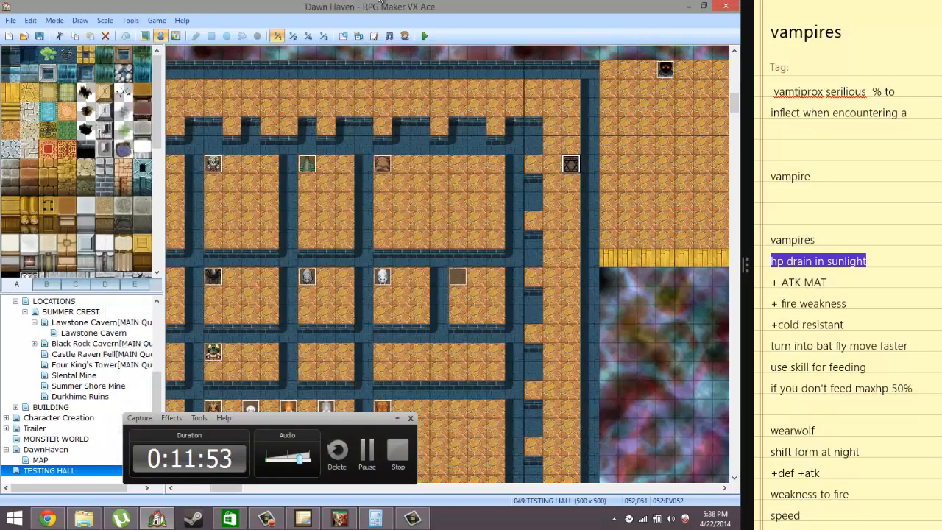
Start a new playtest with the project changes saved and continue from the saved game.
left_click(424, 36)
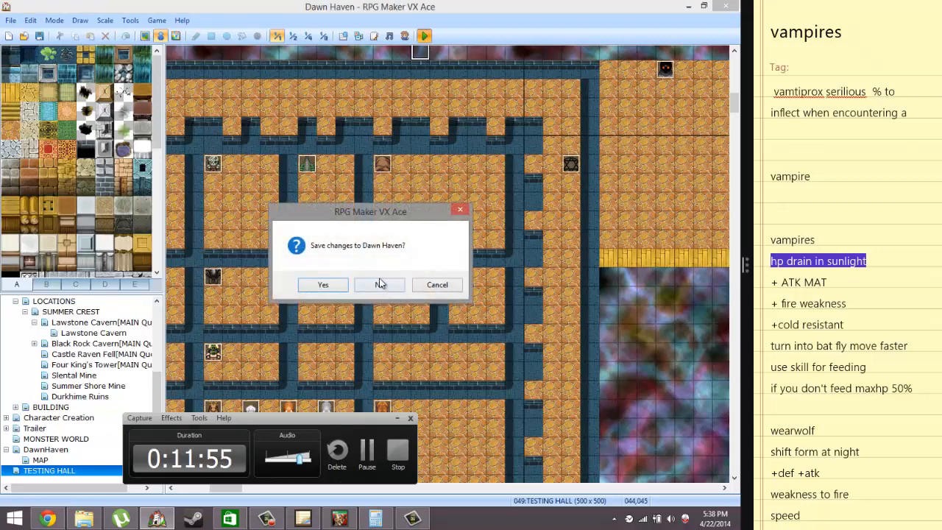
left_click(323, 285)
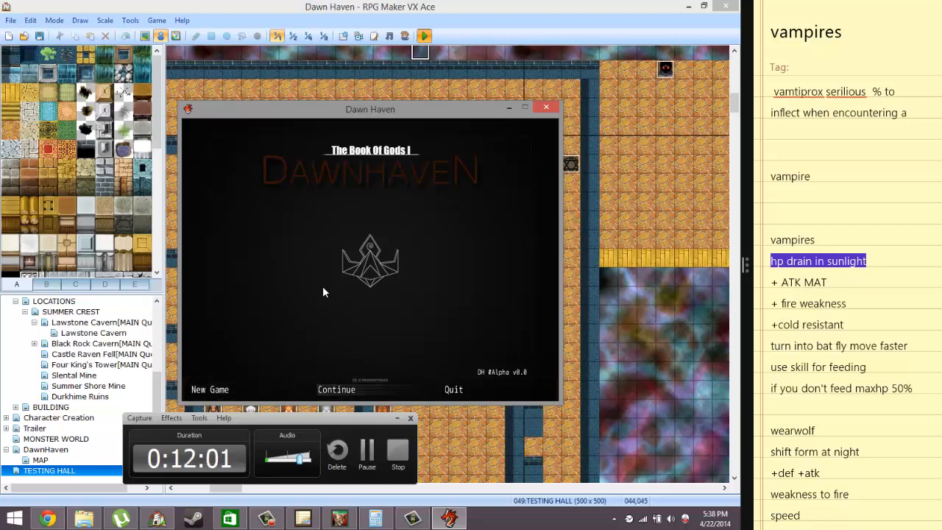
key("Right")
key("Return")
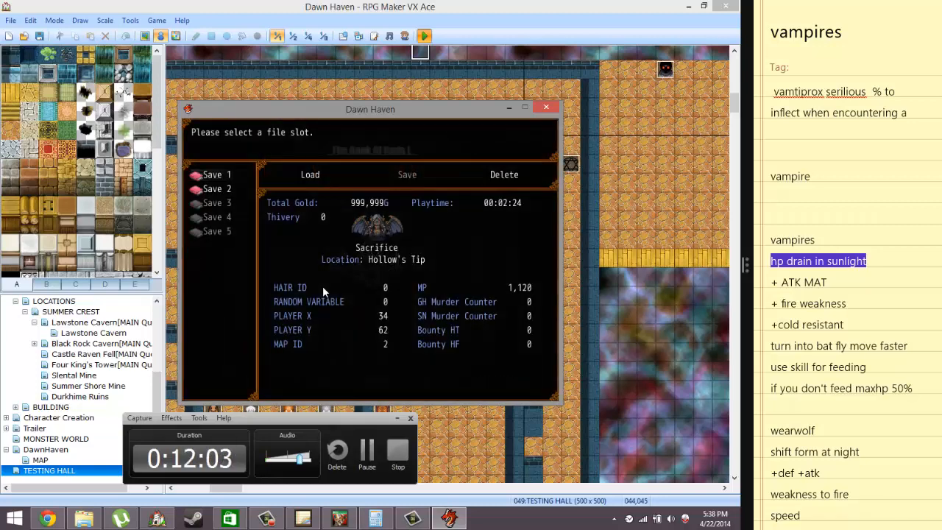
key("Return")
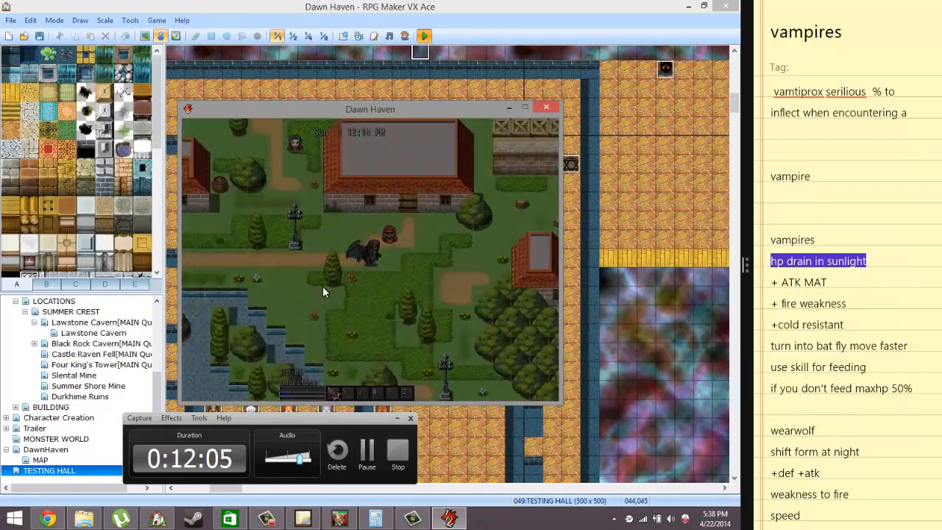
Use a Major Health Elixer from the game's item menu and return to the map to check the HP drain.
key("Escape")
key("Return")
key("Return")
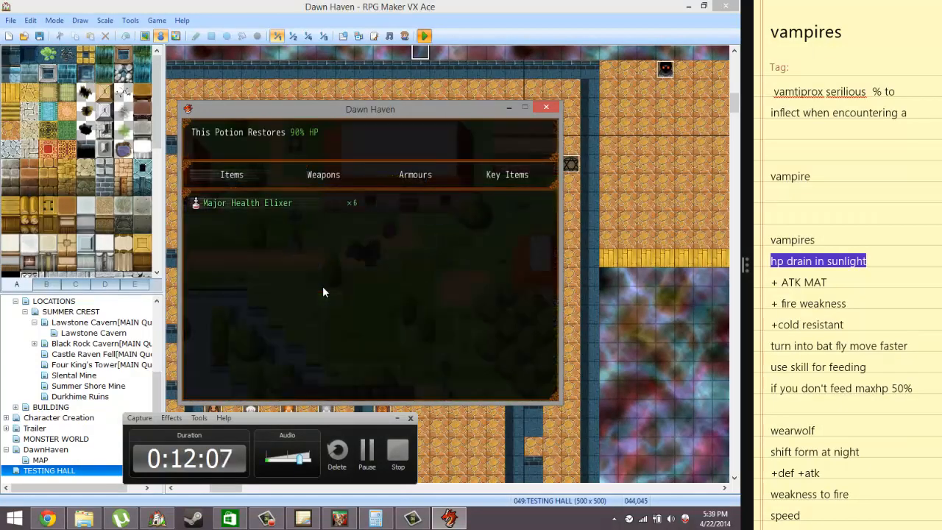
key("Return")
key("Escape")
key("Escape")
key("Escape")
key("Escape")
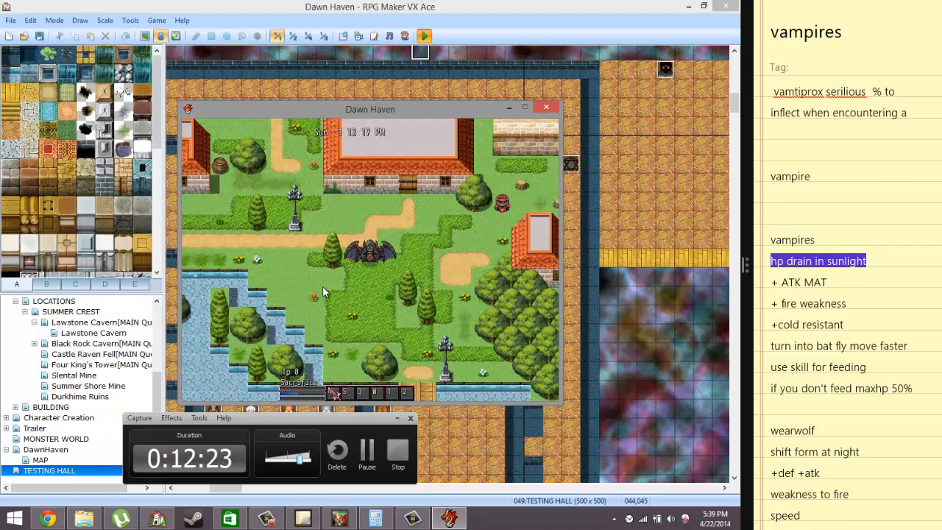
key("Escape")
key("Escape")
Close the playtest and reopen the Vampire III common event in the database.
left_click(543, 105)
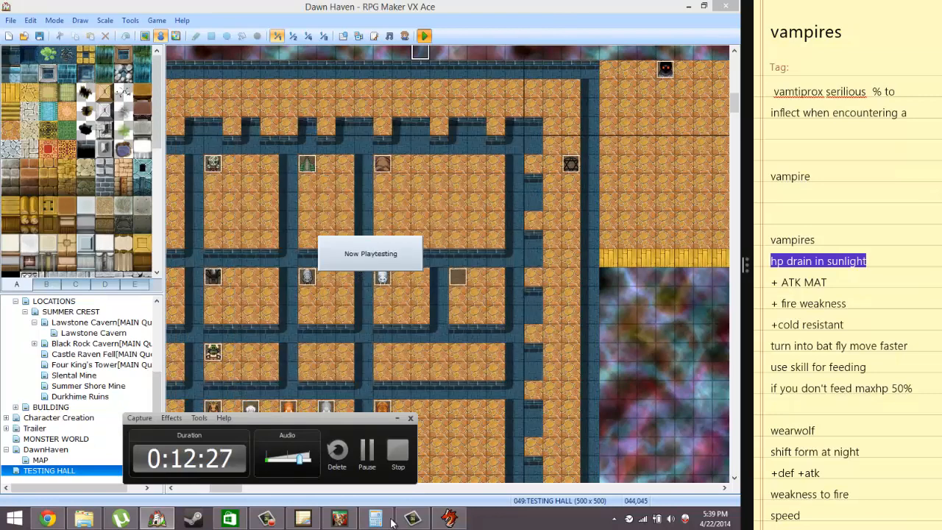
left_click(449, 519)
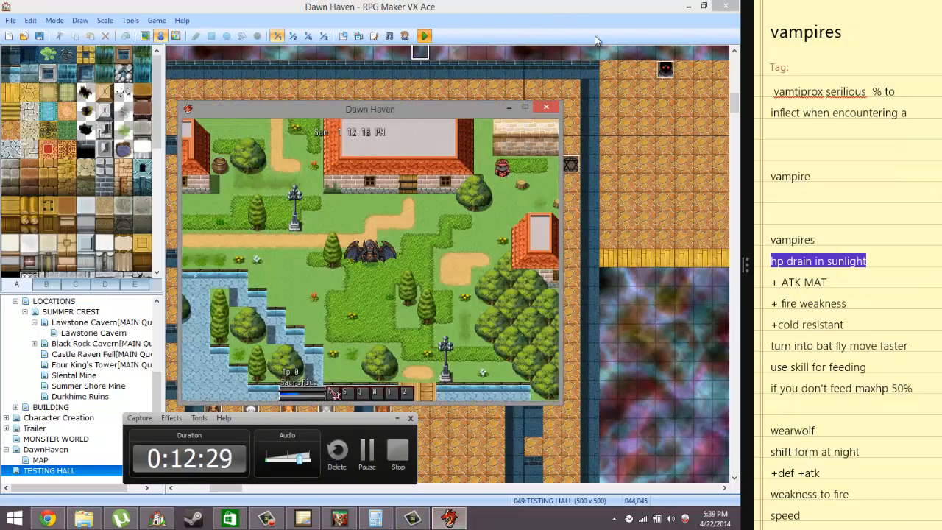
left_click(548, 105)
left_click(131, 20)
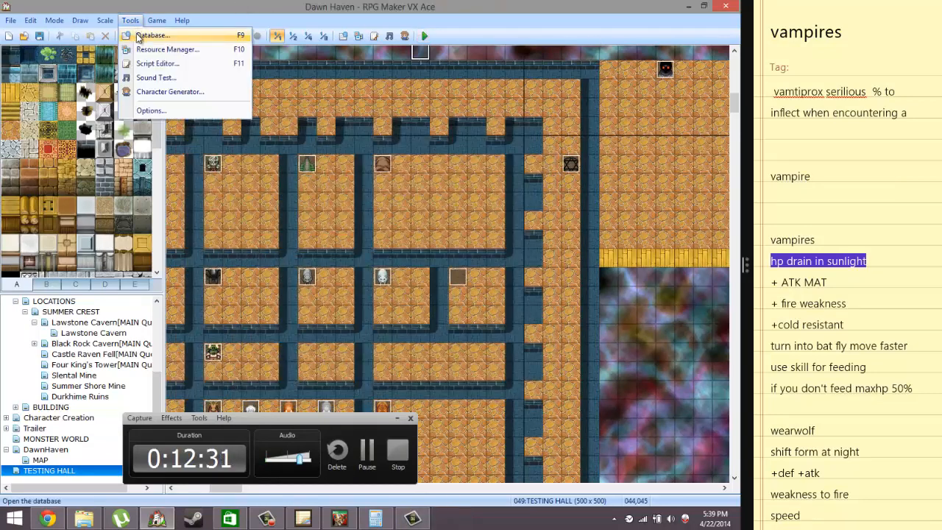
left_click(138, 36)
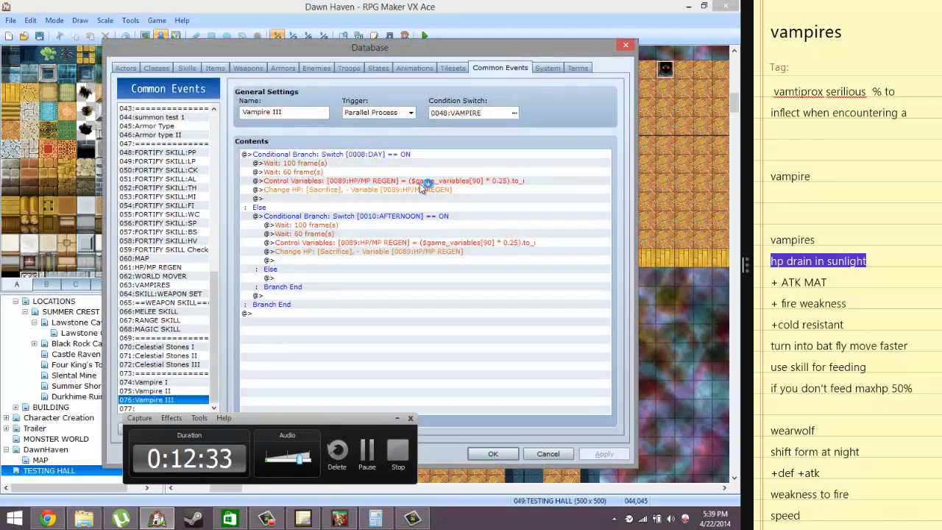
Set the first Wait command in both the DAY and AFTERNOON branches to 200 frames.
double_click(382, 163)
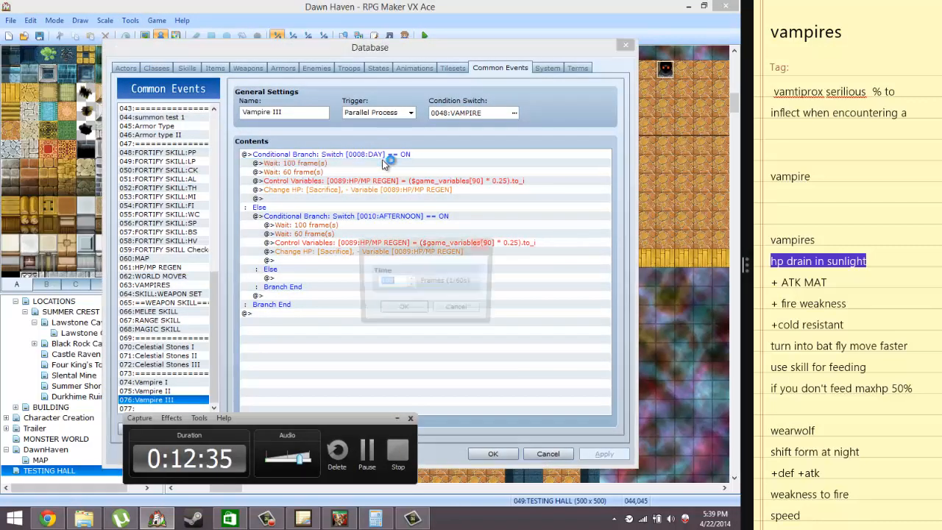
type("200")
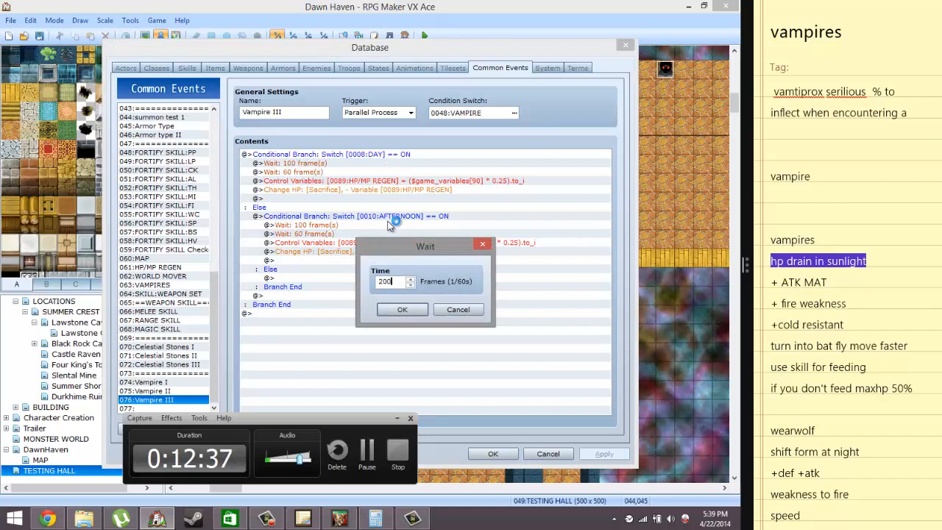
left_click(394, 310)
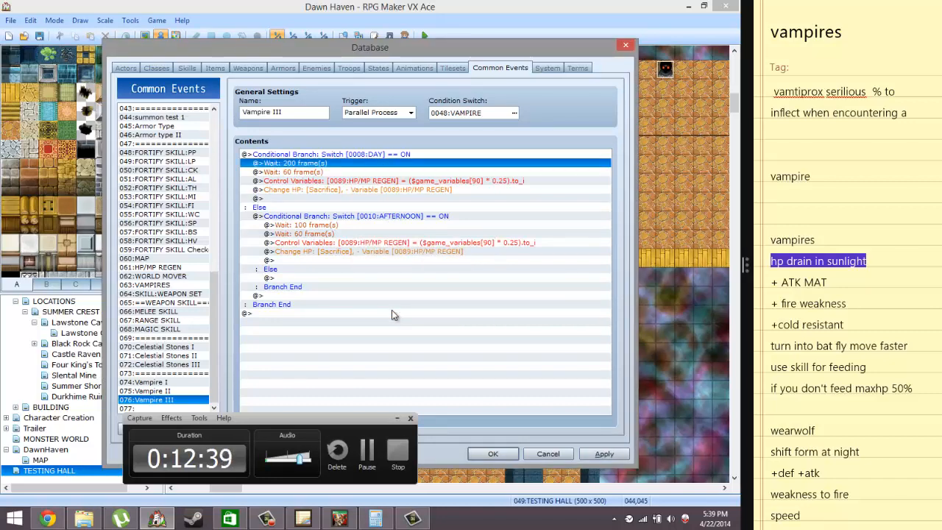
double_click(340, 229)
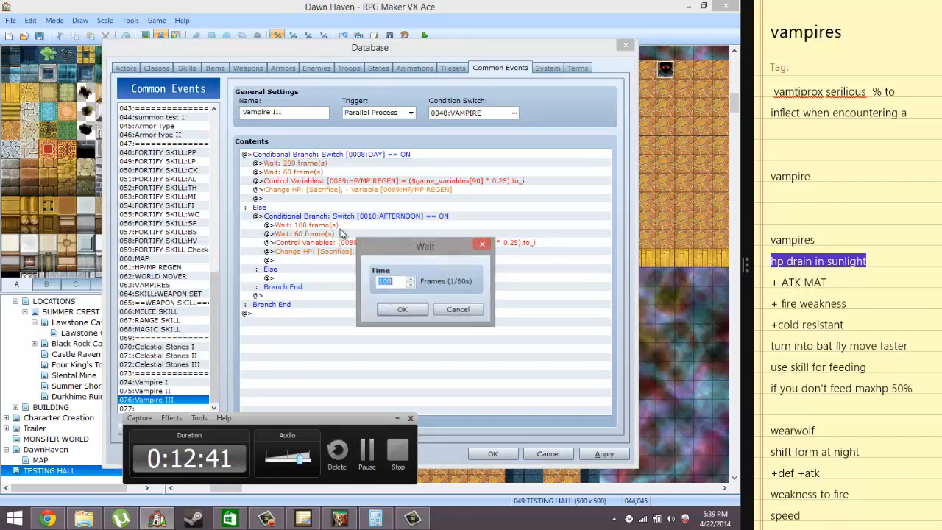
type("200")
key("Return")
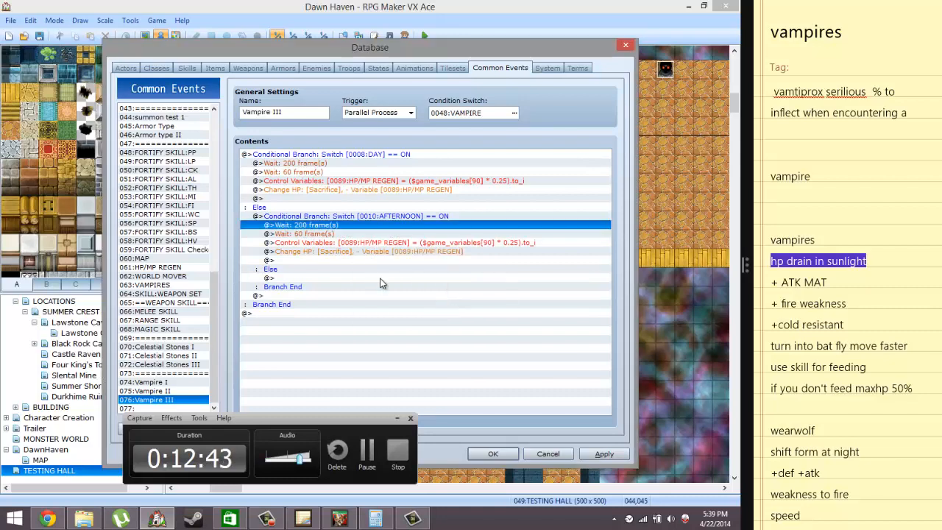
Check the Allow Knockout option in the Change HP commands of the DAY and AFTERNOON branches.
double_click(426, 193)
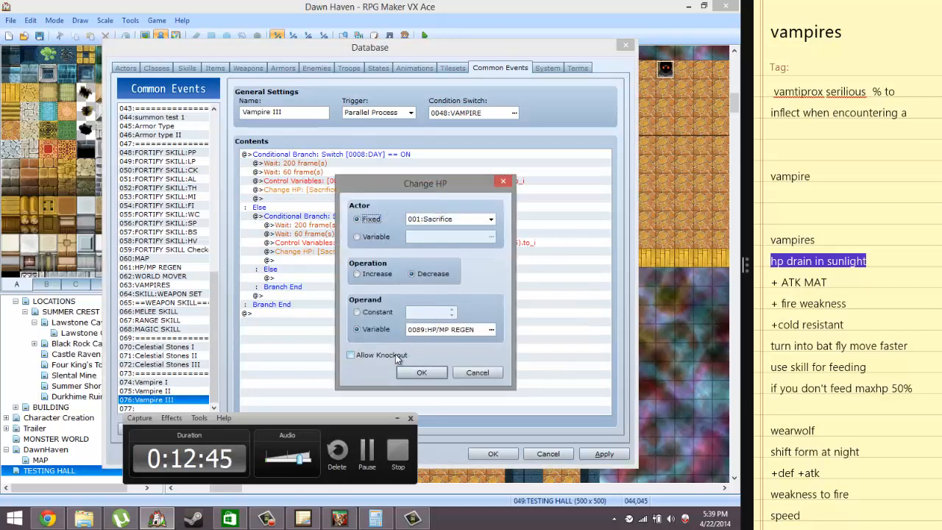
left_click(424, 372)
left_click(360, 253)
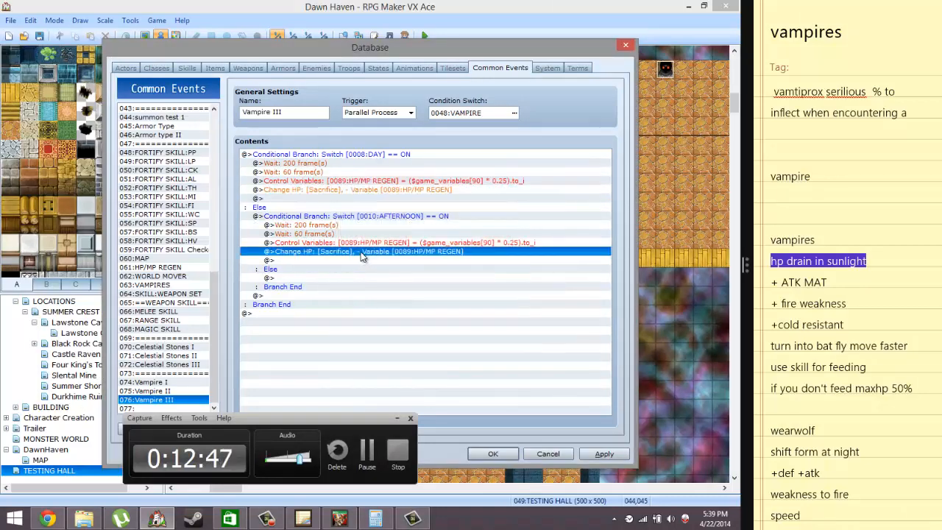
double_click(360, 252)
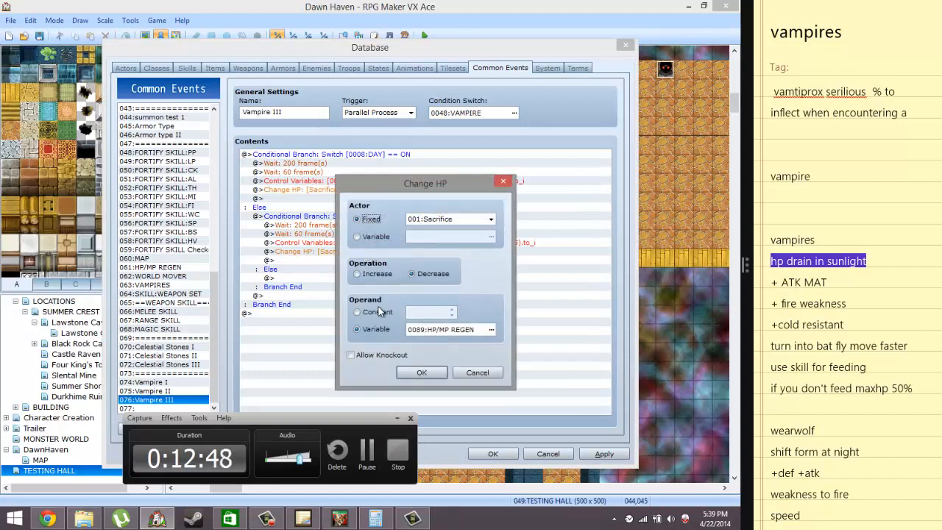
left_click(414, 377)
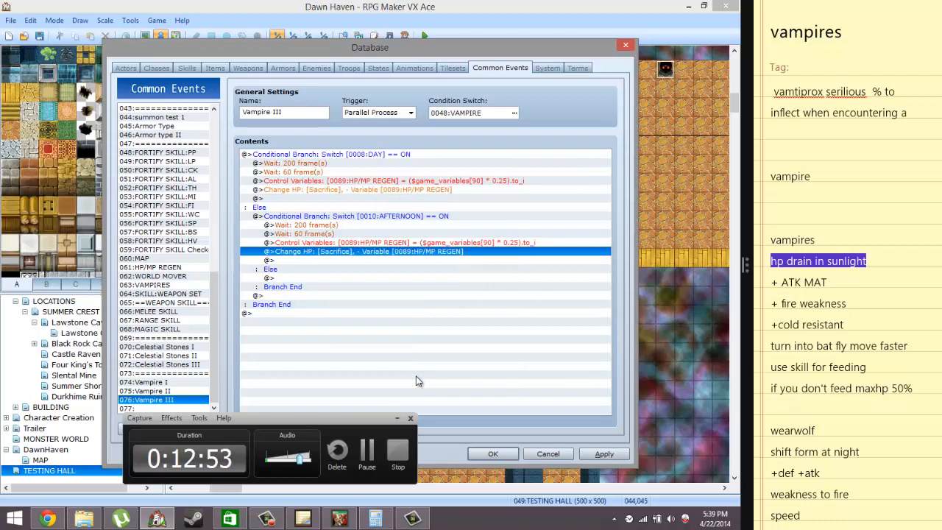
Try 300 frames for the DAY branch's first Wait command and set it back to 200 frames.
double_click(343, 163)
type("300")
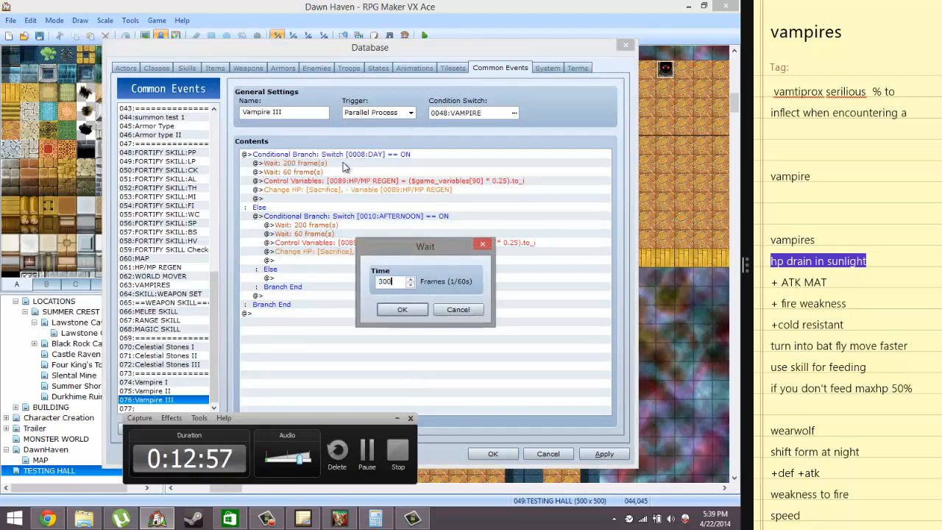
left_click(388, 311)
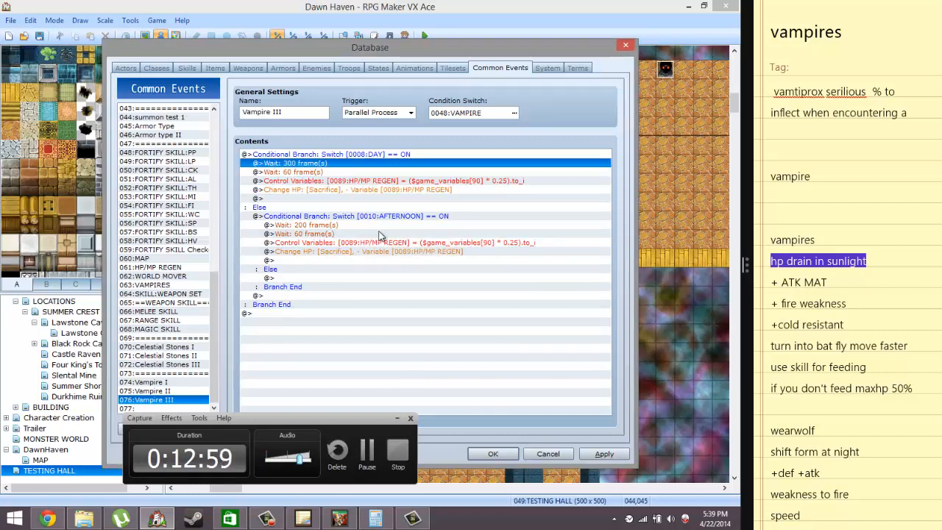
key("Return")
type("200")
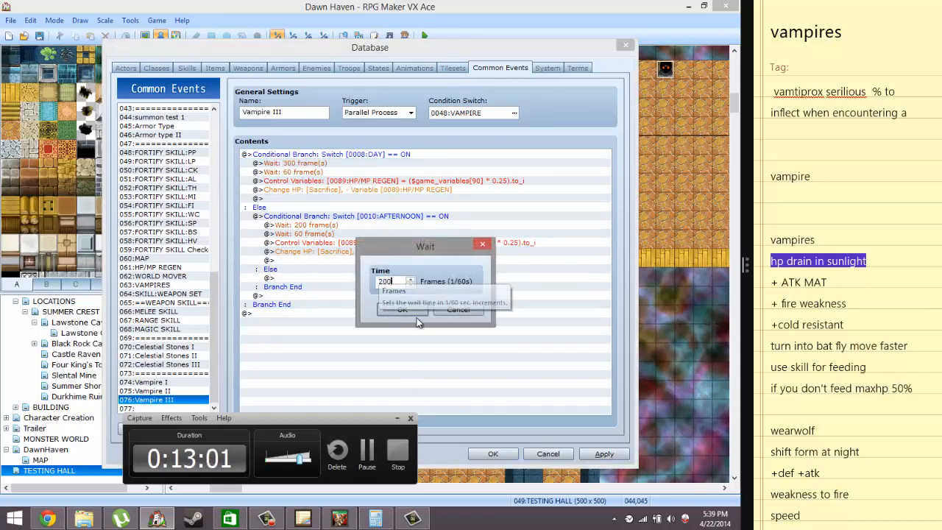
left_click(410, 309)
Accept the database changes and start a new playtest from the saved game, saving the project.
left_click(493, 455)
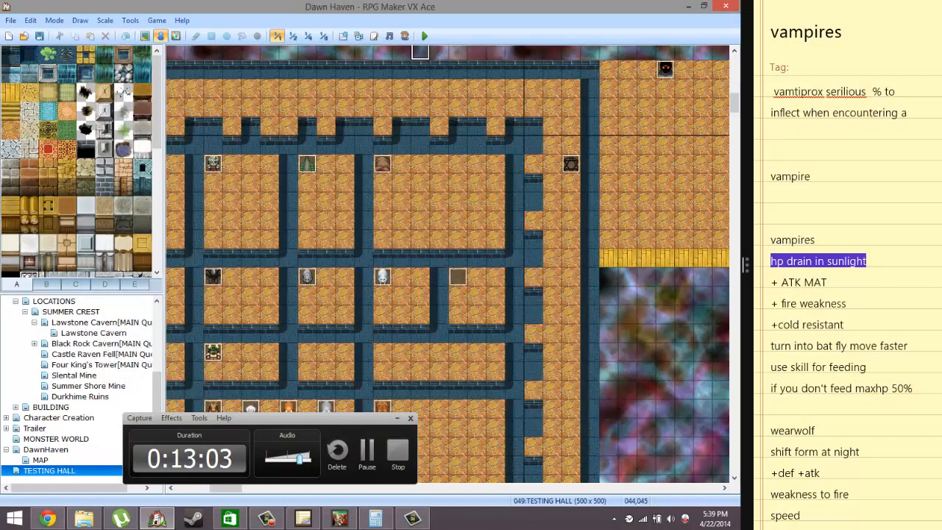
left_click(425, 36)
left_click(324, 289)
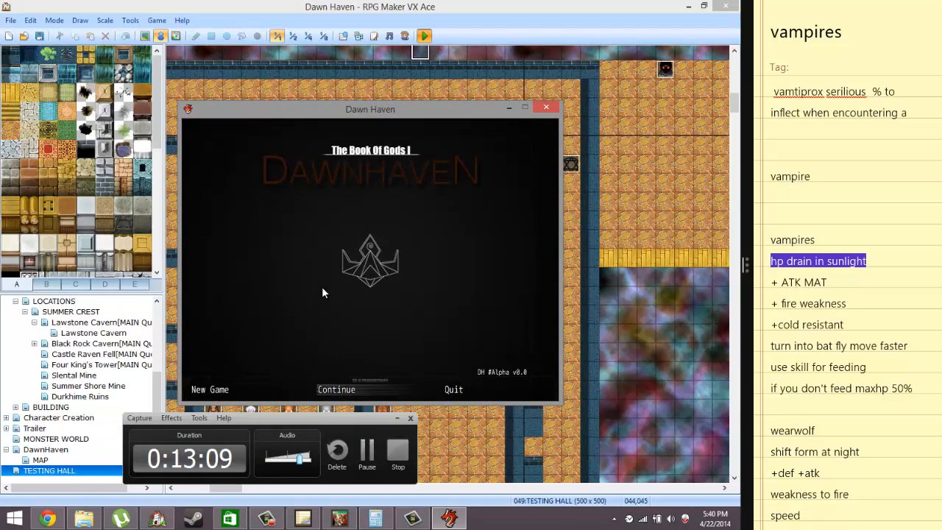
key("Left")
key("Right")
key("Return")
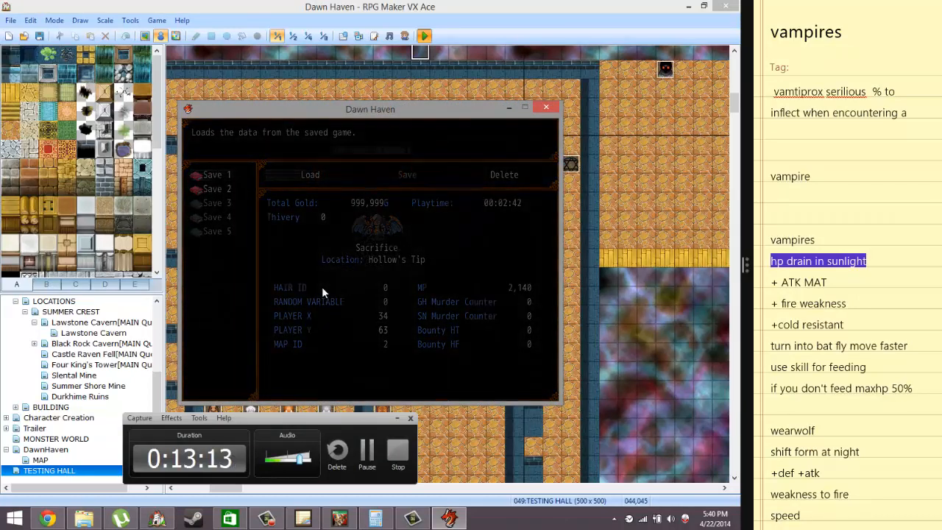
key("Return")
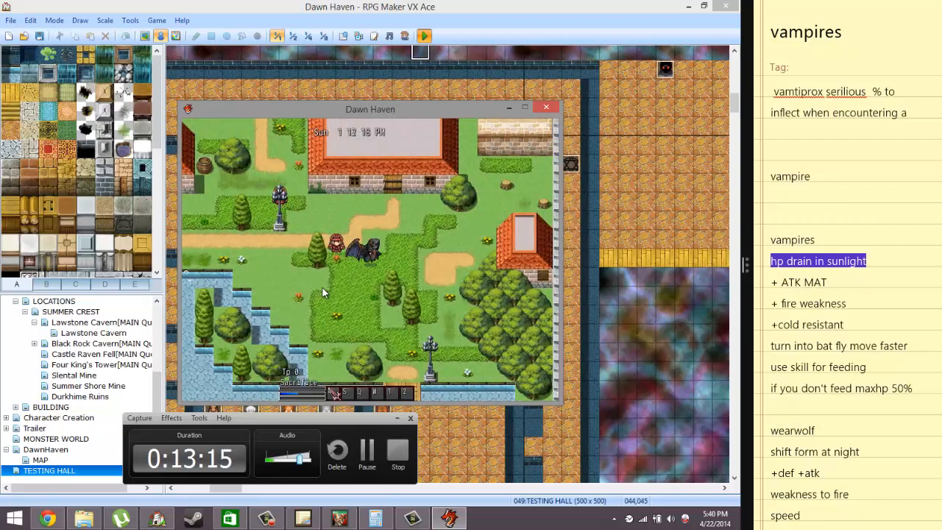
Use a Major Health Elixer on Sacrifice and walk to the bridge in daylight to observe the HP drain.
key("Escape")
key("Return")
key("Return")
key("Return")
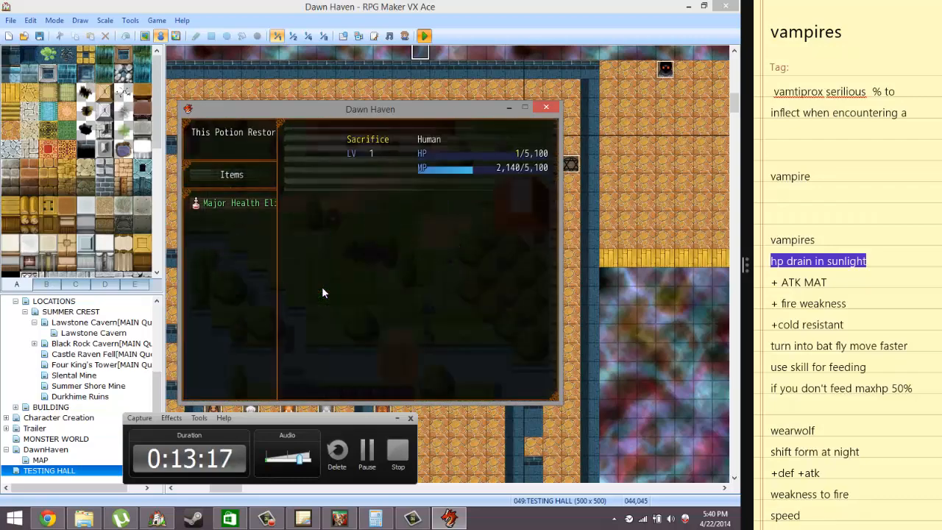
key("Return")
key("Escape")
key("Escape")
key("Escape")
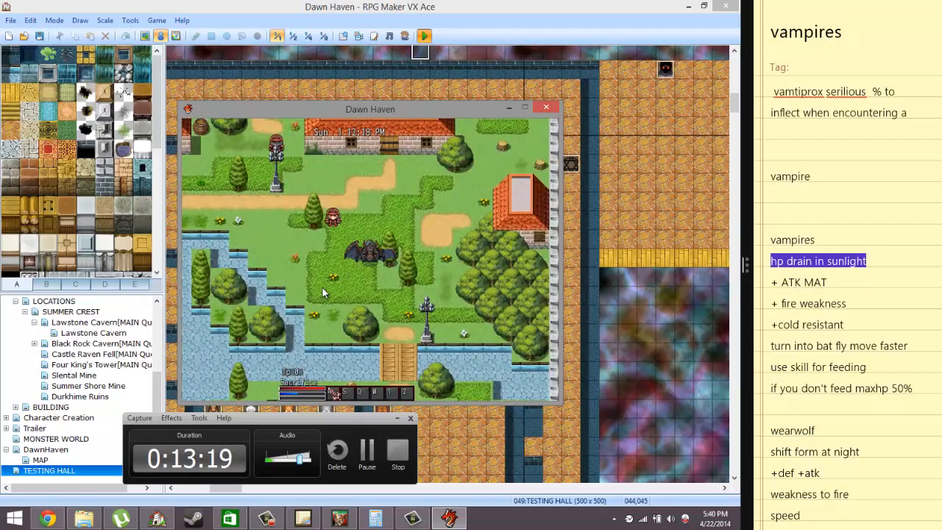
key("Down")
key("Right")
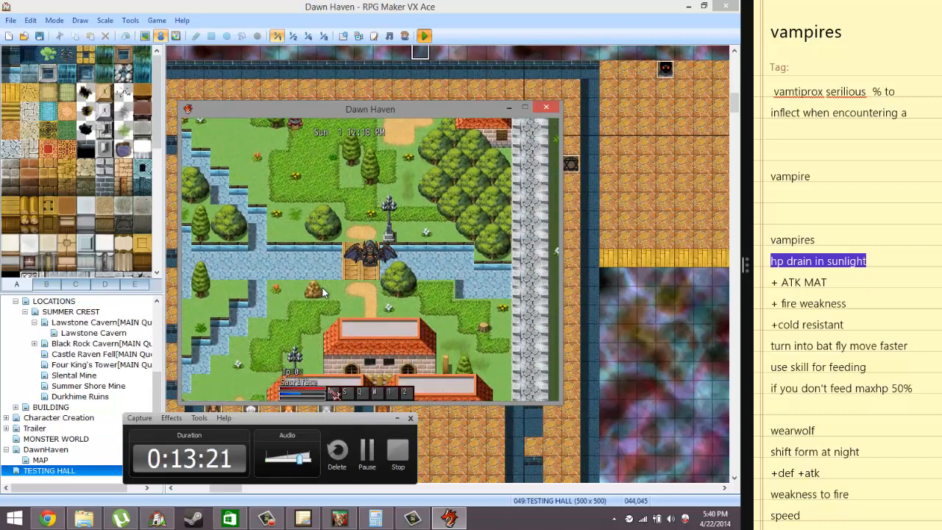
Close the playtest, reopen Vampire III in the database and delete the 200-frame Wait from the DAY branch.
left_click(553, 108)
left_click(137, 21)
left_click(145, 36)
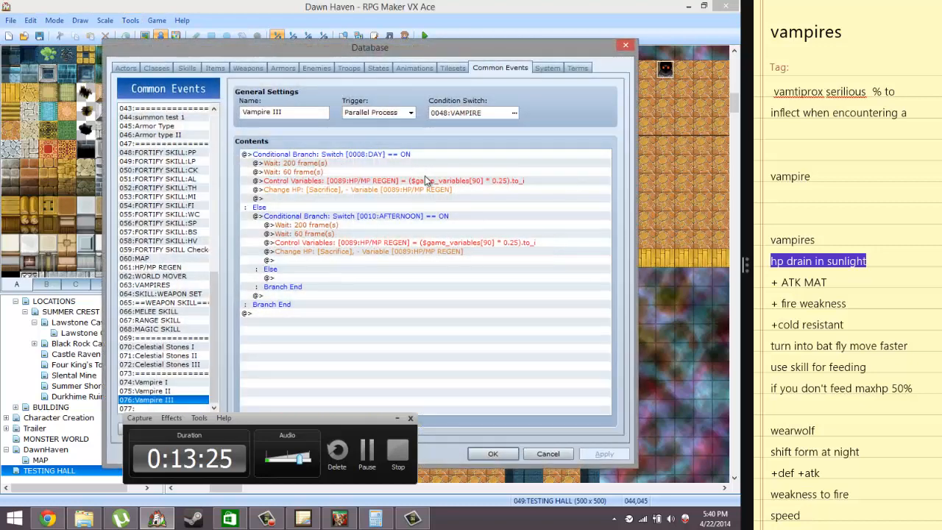
left_click(359, 172)
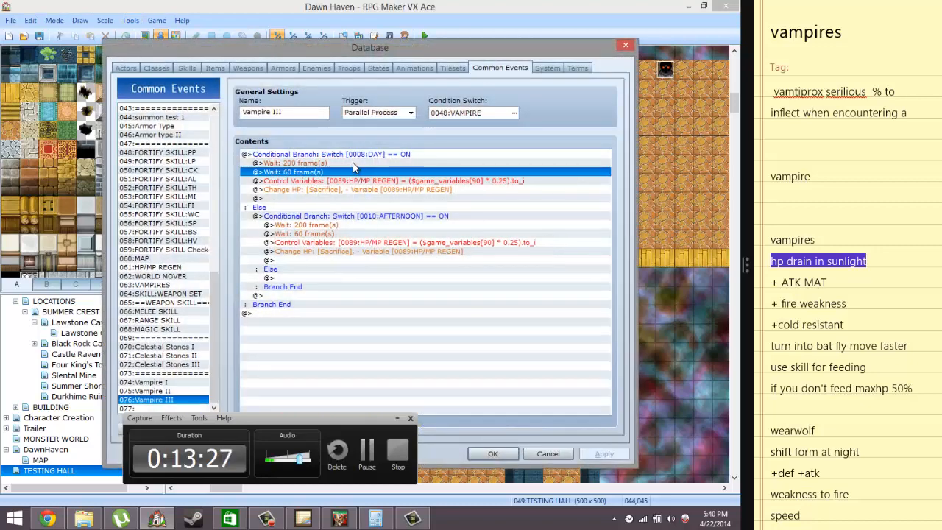
left_click(353, 164)
key("Delete")
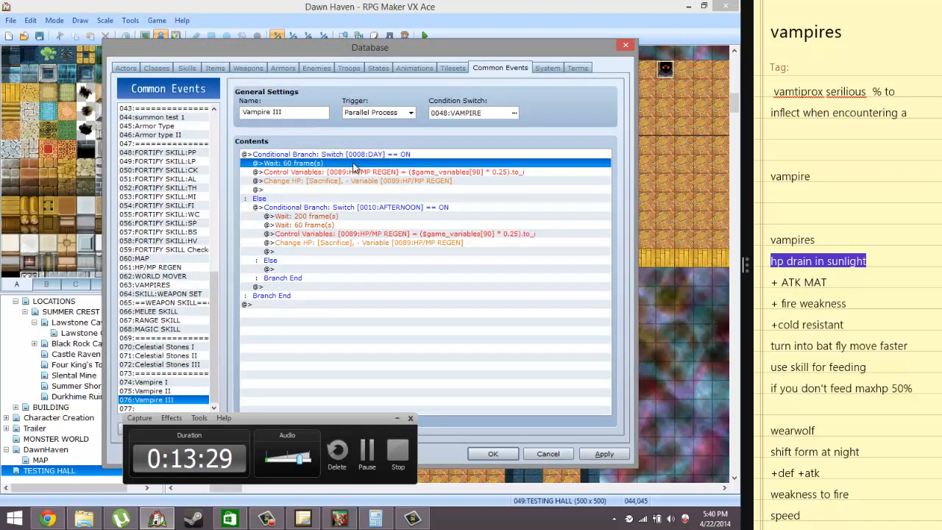
Change the DAY branch's HP/MP REGEN script to ($game_variables[90] * 0.02).to_i.
left_click(351, 182)
double_click(349, 174)
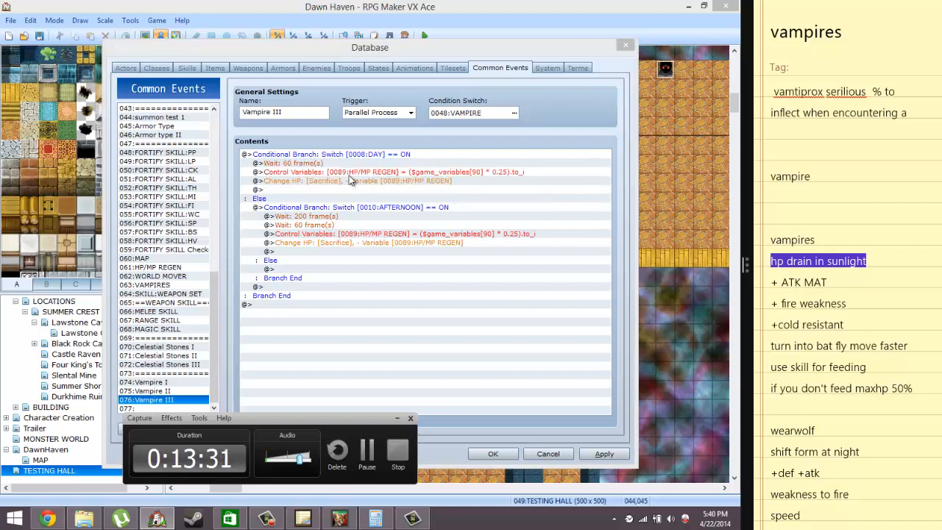
left_click(475, 362)
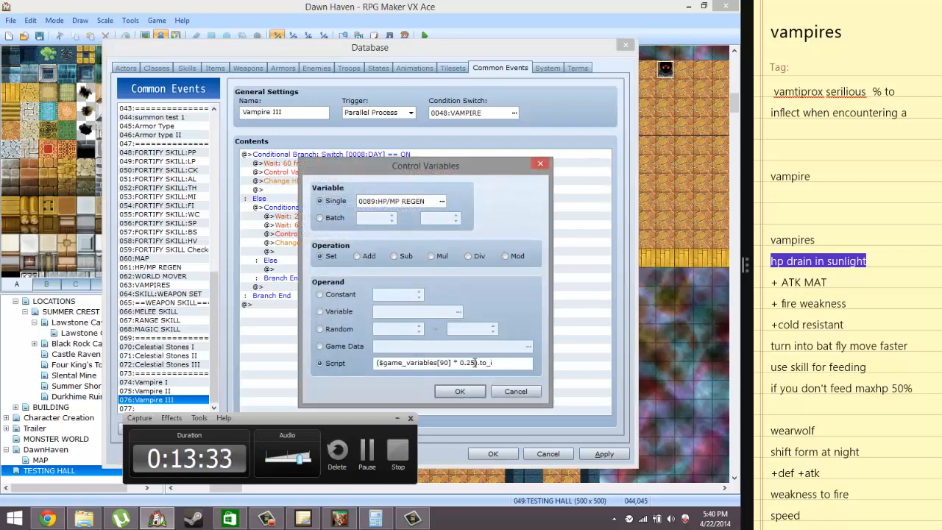
left_click_drag(474, 362, 468, 363)
type("5")
key("BackSpace")
type("0")
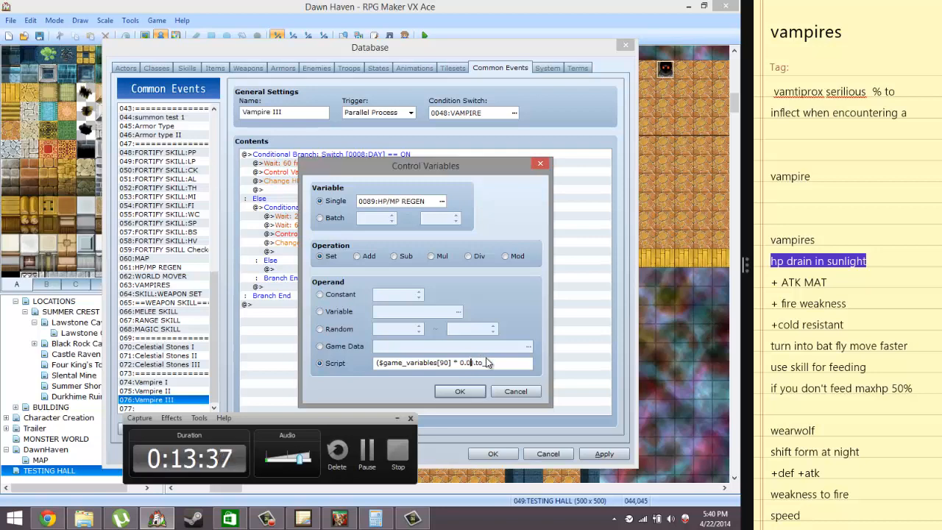
type("2")
left_click(459, 391)
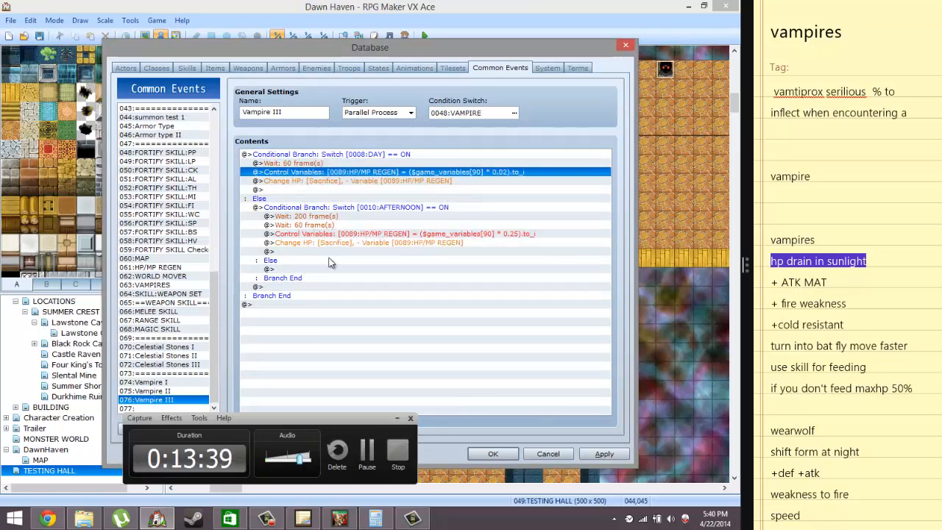
Delete the 200-frame Wait command from the AFTERNOON branch.
left_click(434, 181)
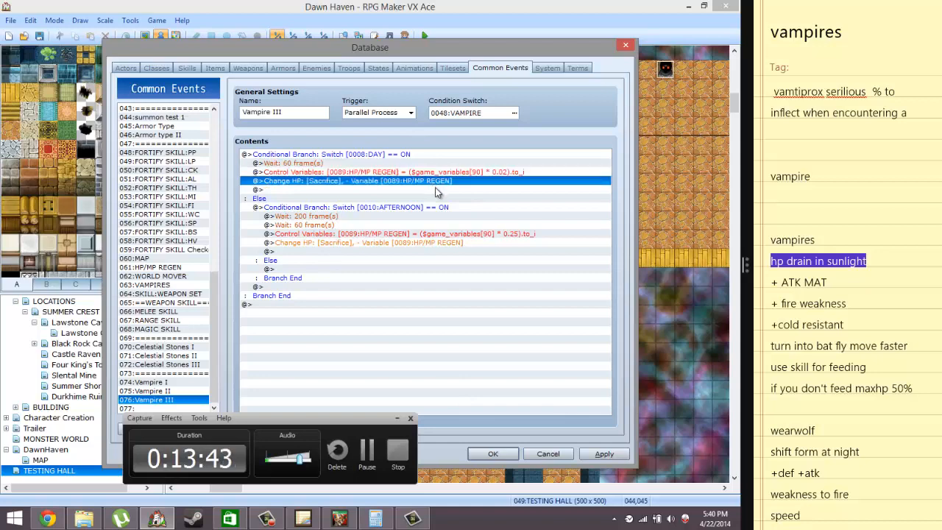
left_click(357, 164)
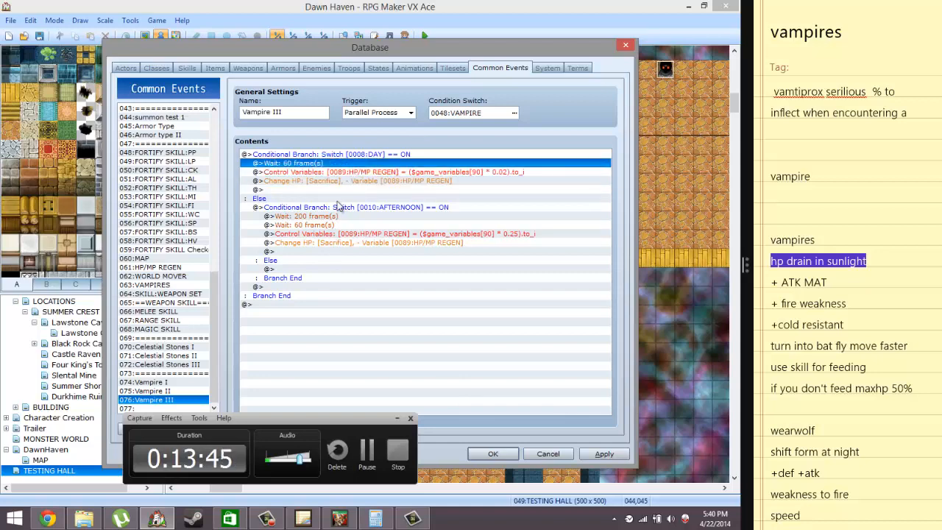
left_click(329, 217)
key("Delete")
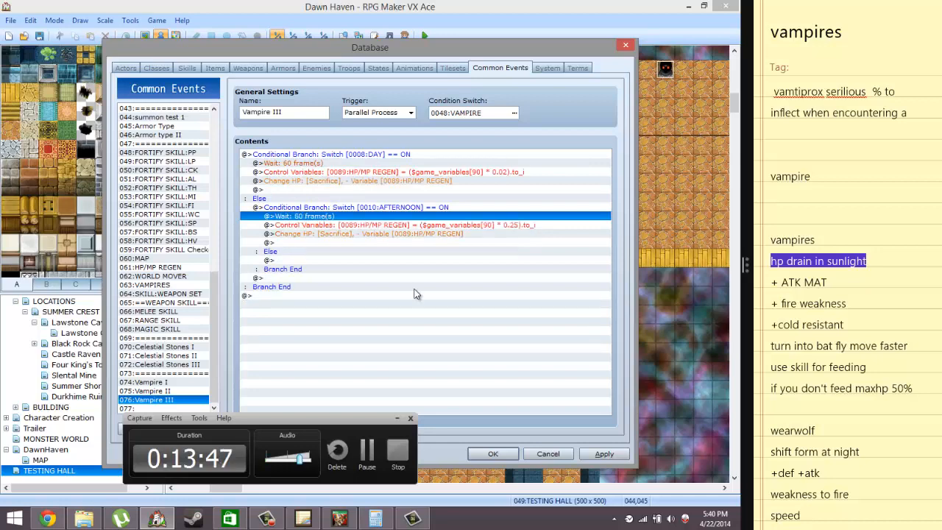
Set the AFTERNOON branch's HP/MP REGEN script to ($game_variables[90] * 0.02).to_i.
double_click(509, 226)
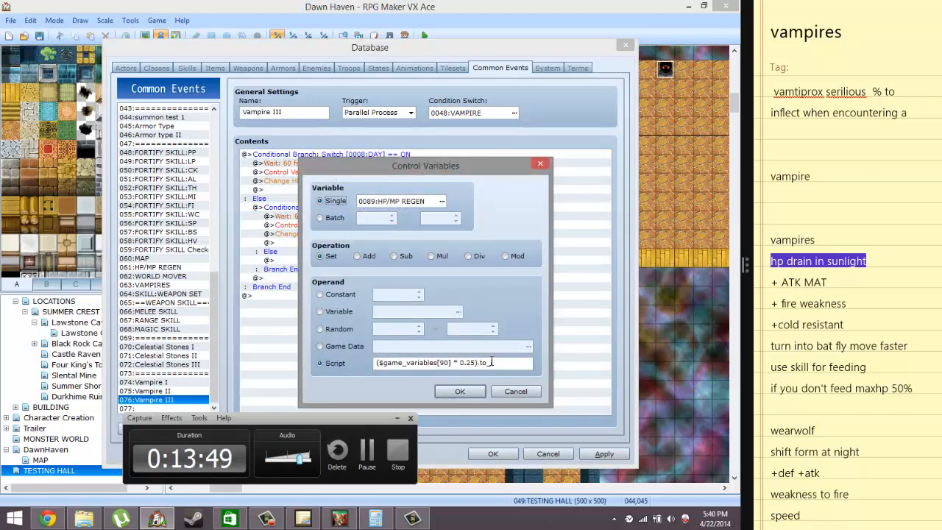
key("ctrl+a")
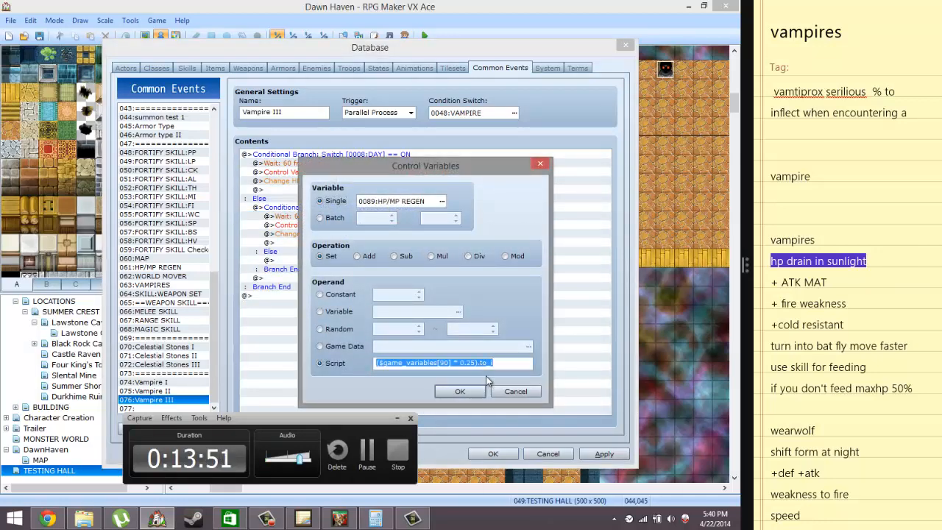
left_click(469, 363)
key("Right")
key("Right")
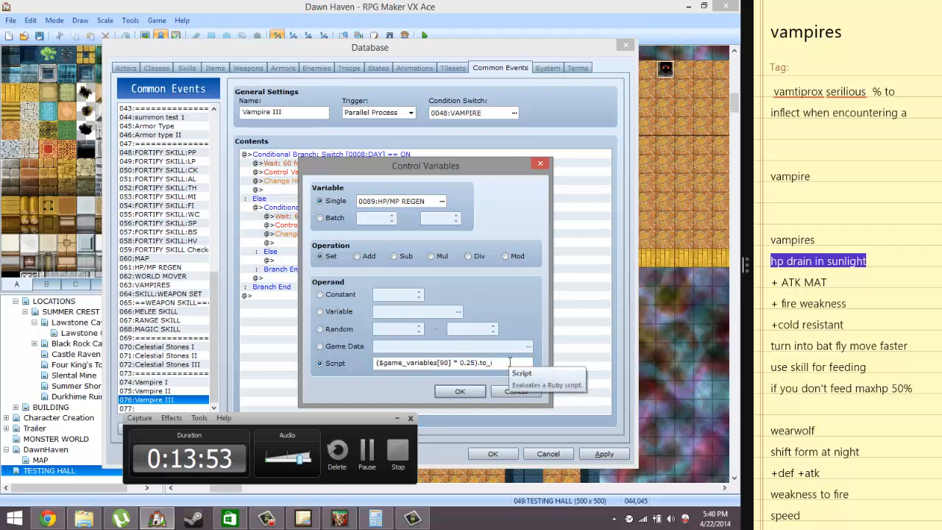
key("BackSpace")
key("BackSpace")
type("01")
key("BackSpace")
type("2")
key("Return")
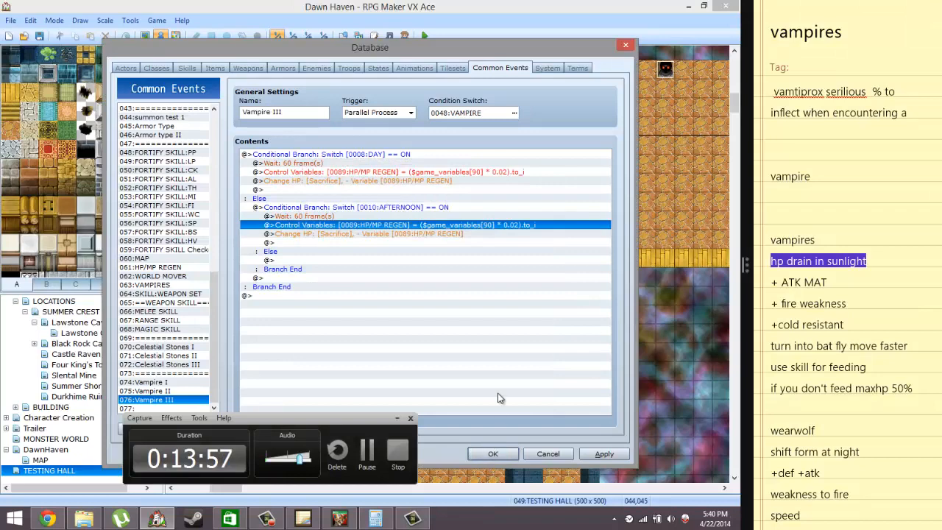
Change the AFTERNOON branch's HP/MP REGEN script to ($game_variables[90] * 0.03).to_i and close the database with the changes kept.
key("Return")
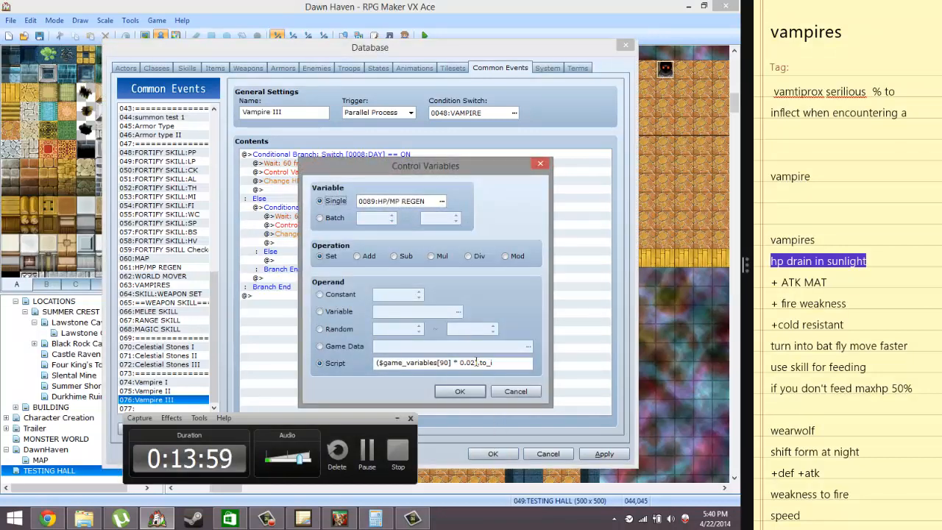
left_click(471, 362)
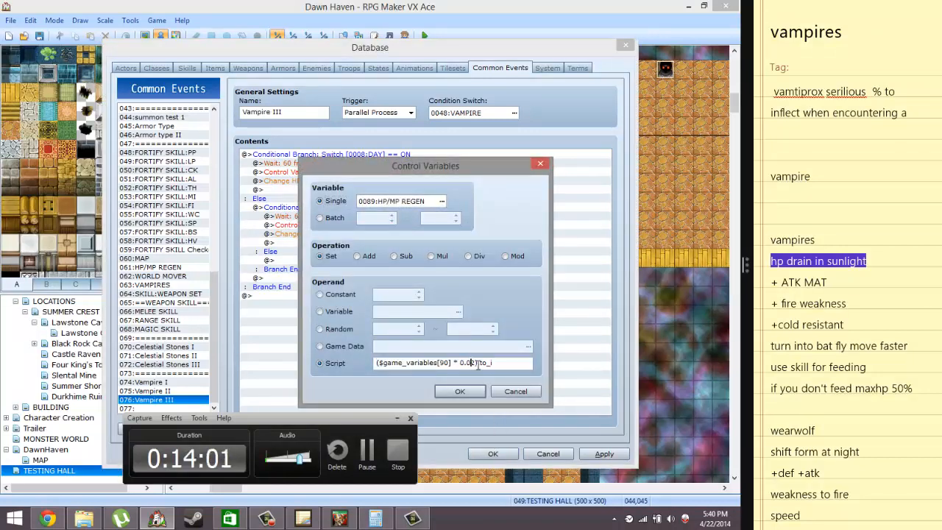
key("BackSpace")
type("3")
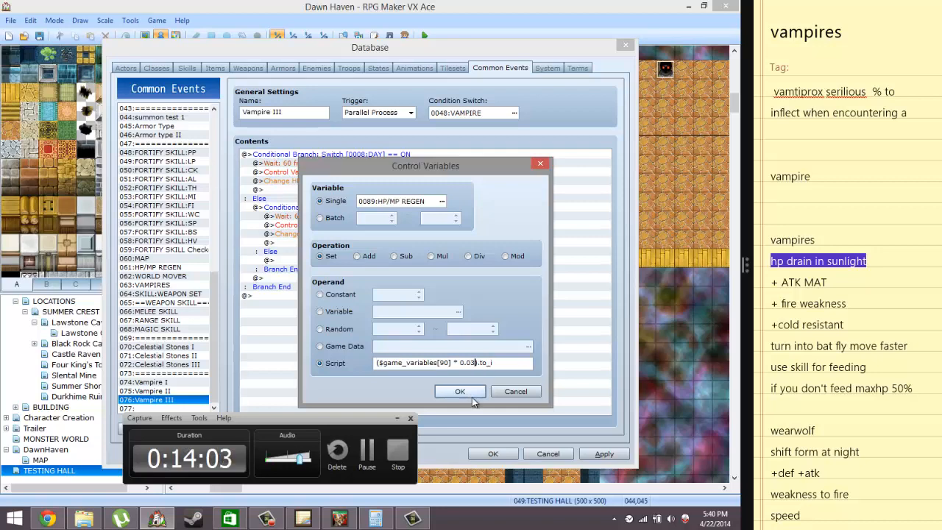
left_click(460, 391)
left_click(491, 454)
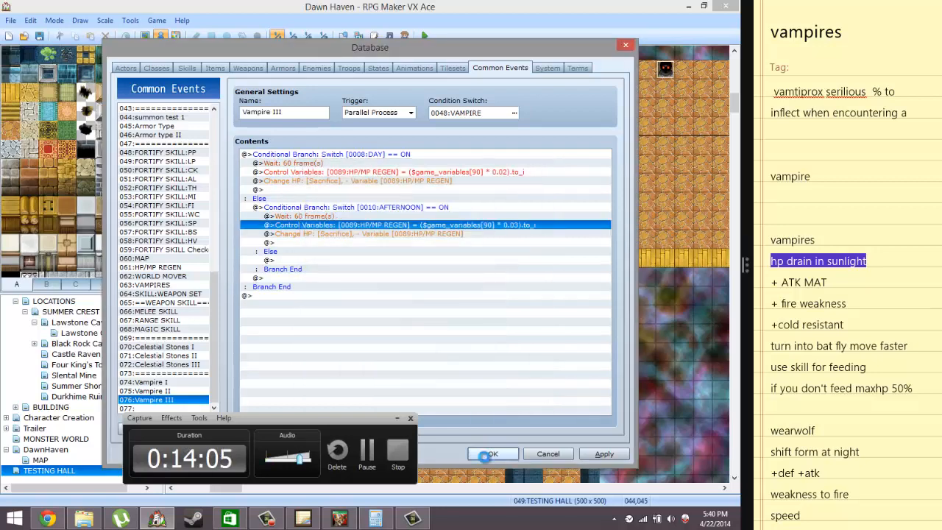
Start a playtest, saving the project changes, and load the saved game located at Hollow's Tip.
left_click(424, 35)
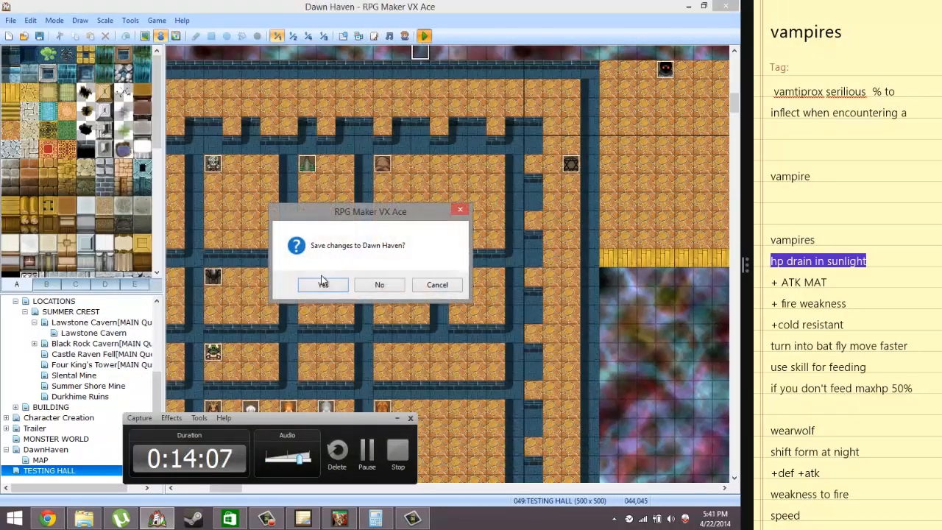
left_click(320, 283)
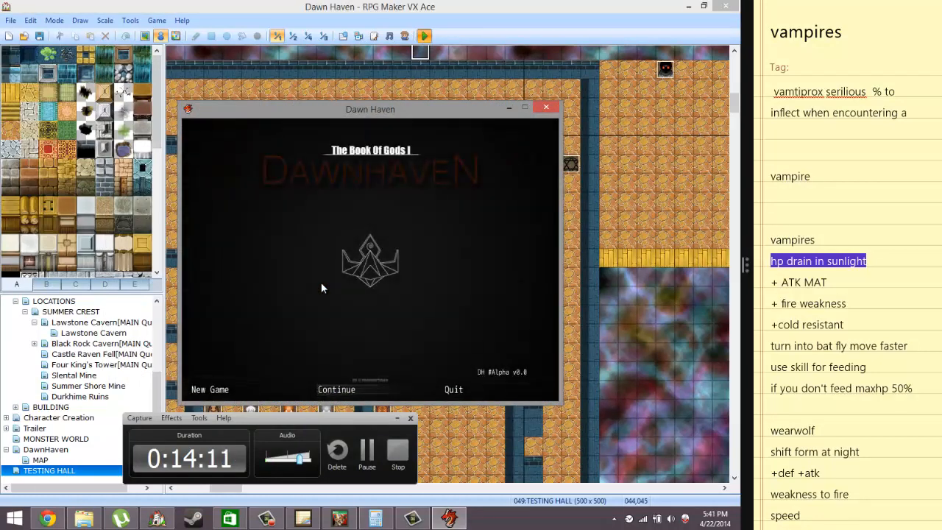
key("Return")
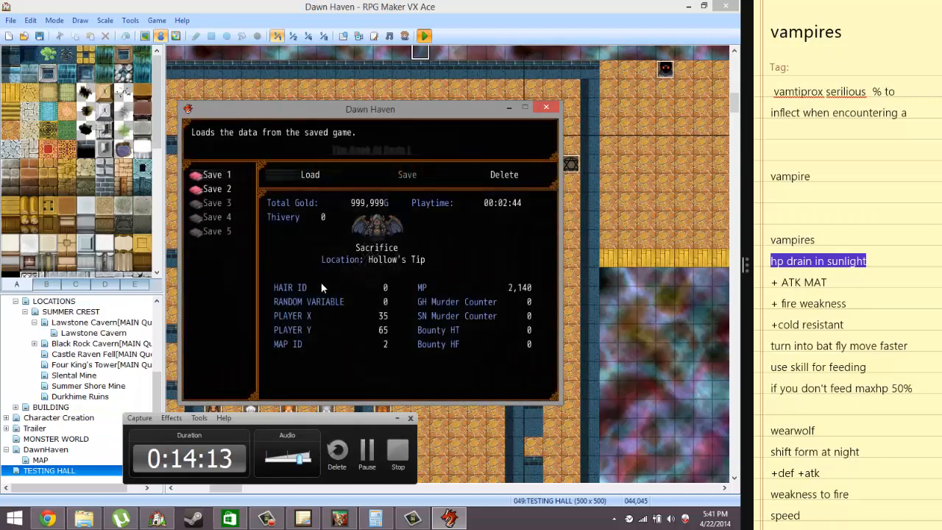
key("Return")
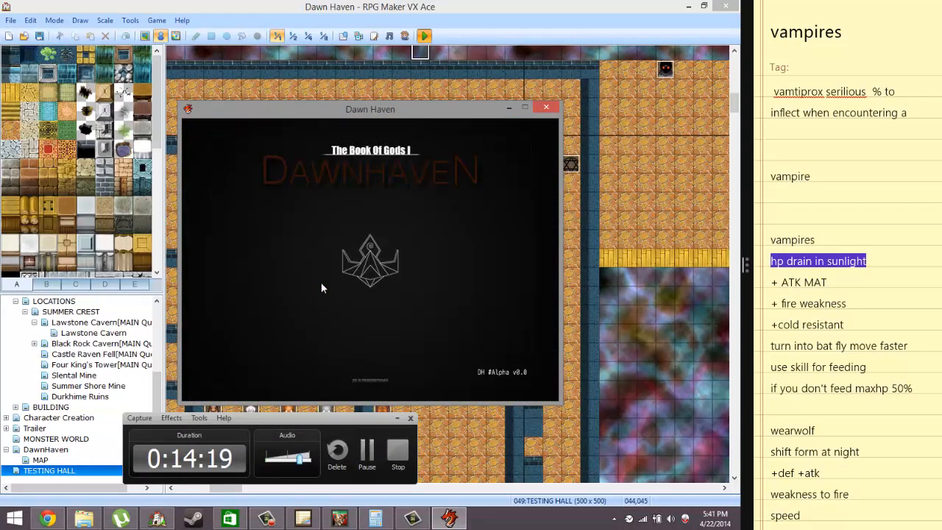
key("Return")
key("Return")
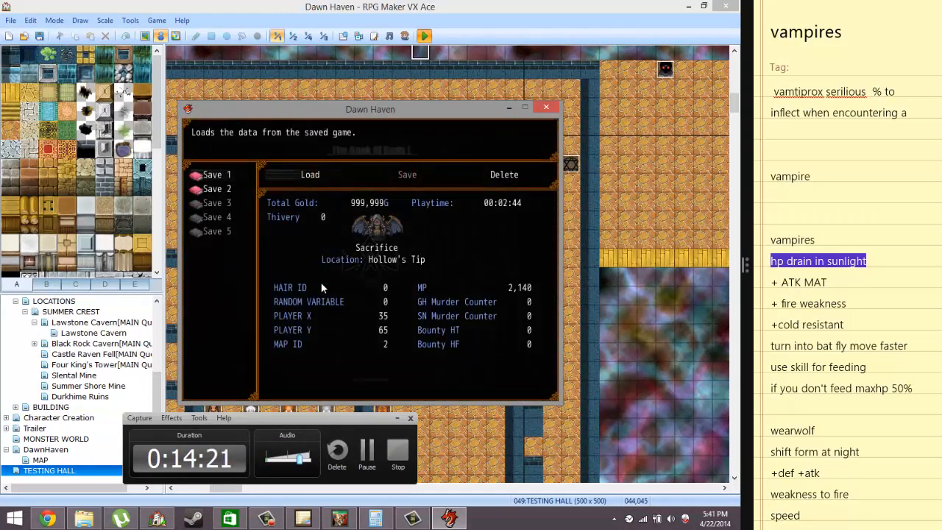
key("Return")
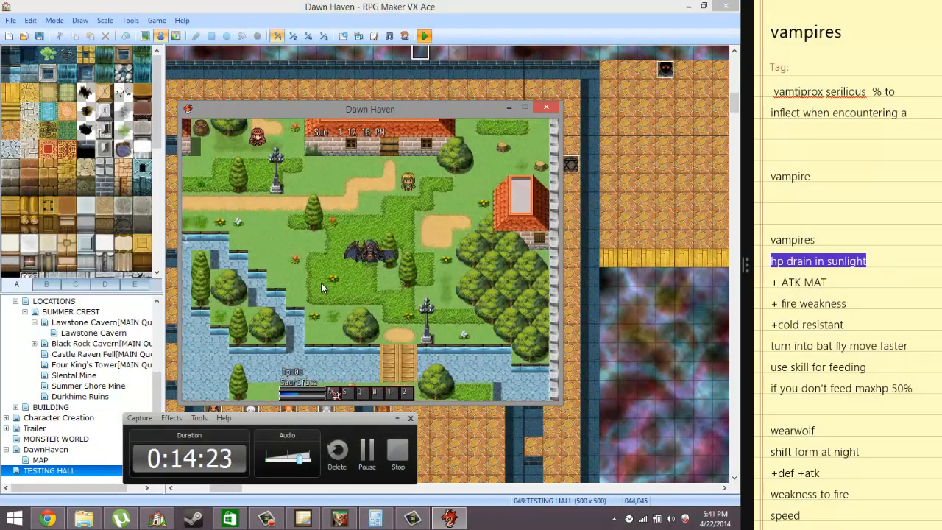
Use a Major Health Elixer on Sacrifice and return to the map.
key("Escape")
key("Return")
key("Return")
key("Return")
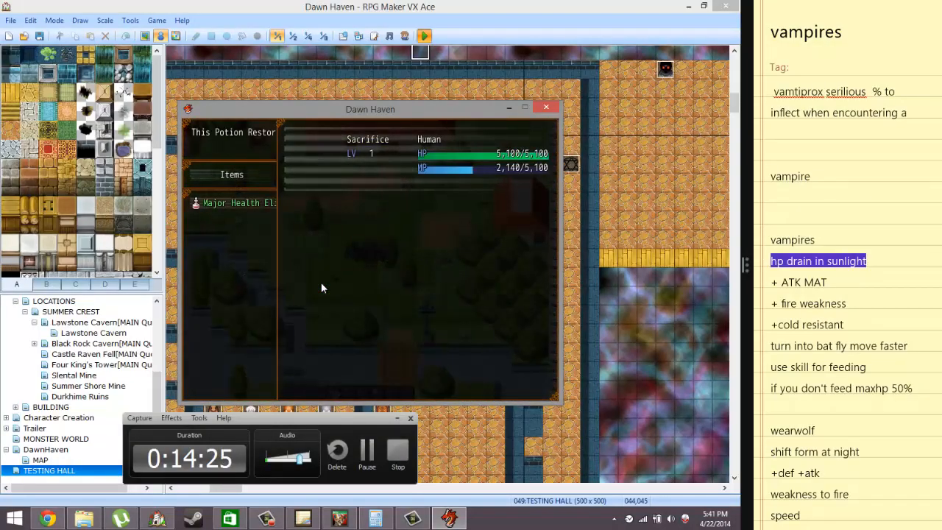
key("Escape")
key("Escape")
key("Escape")
Walk Sacrifice to the bridge to observe how quickly HP drains in daylight.
key("Down")
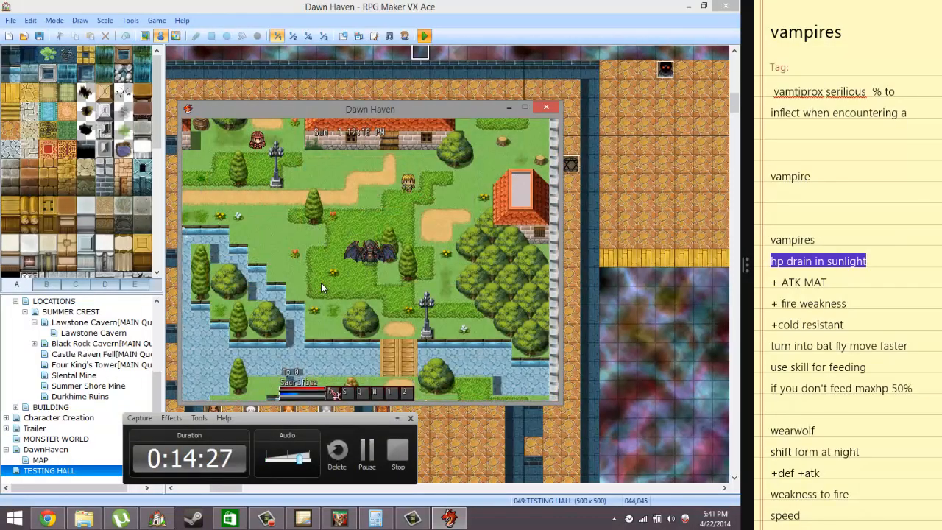
key("Right")
key("Down")
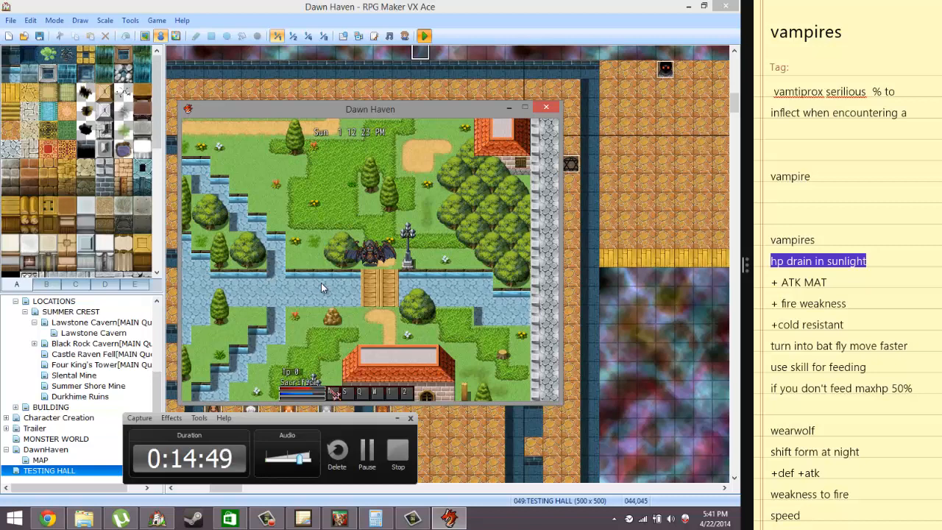
Close the playtest and set the Wait in Vampire III's DAY branch to 50 frames.
left_click(546, 109)
left_click(130, 20)
left_click(141, 34)
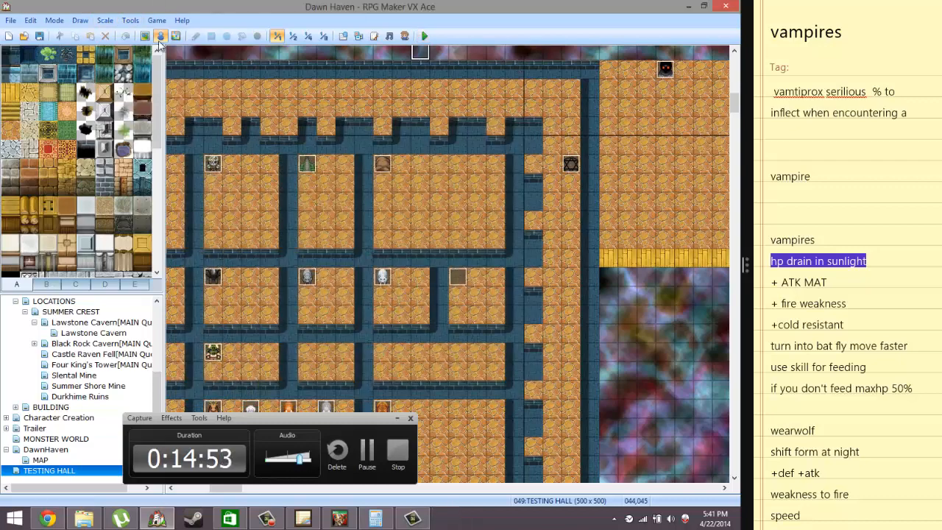
double_click(394, 163)
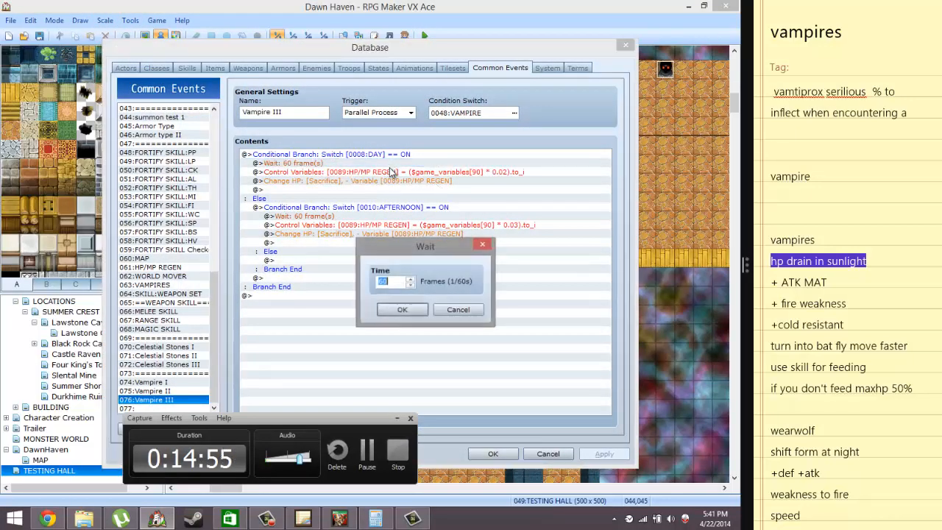
type("50")
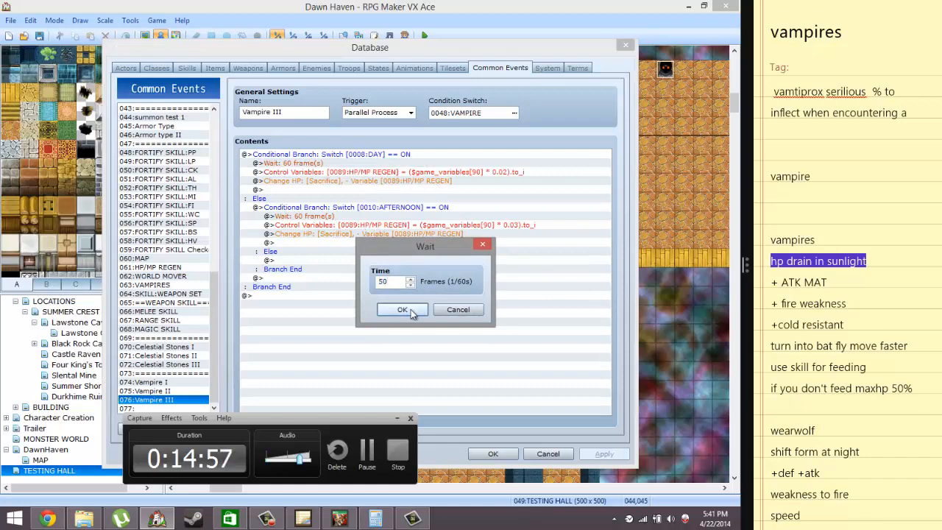
left_click(402, 309)
Set the Wait in the AFTERNOON branch to 50 frames and apply the database changes.
double_click(338, 217)
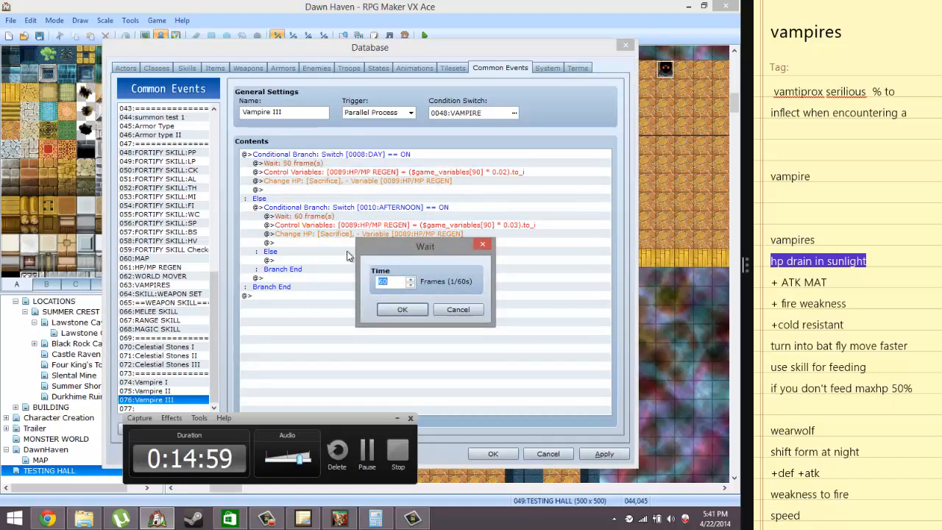
left_click(416, 311)
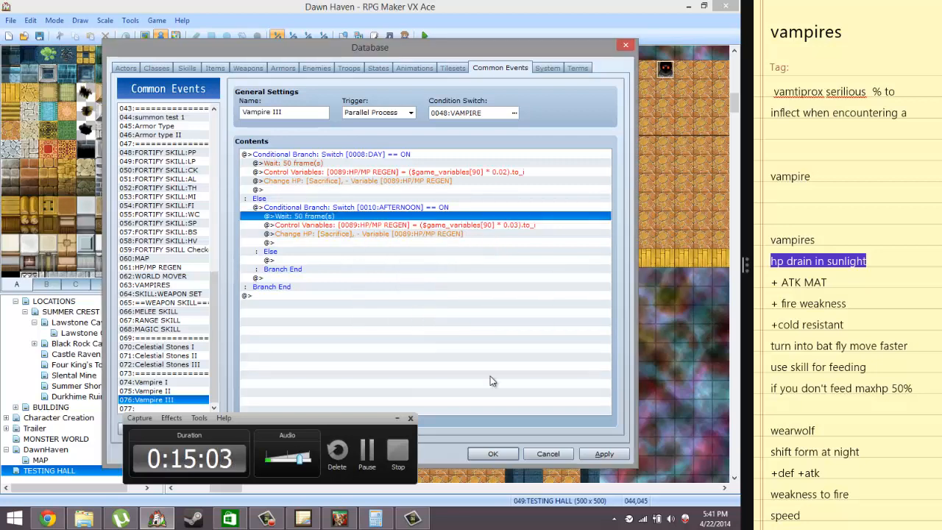
left_click(612, 456)
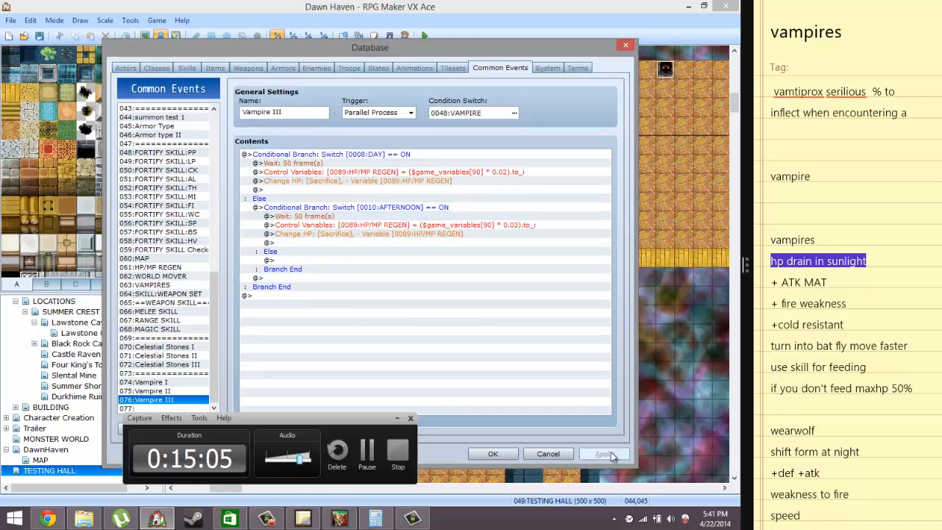
Highlight the "use skill for feeding" line in the vampires note and return to the database.
left_click(806, 277)
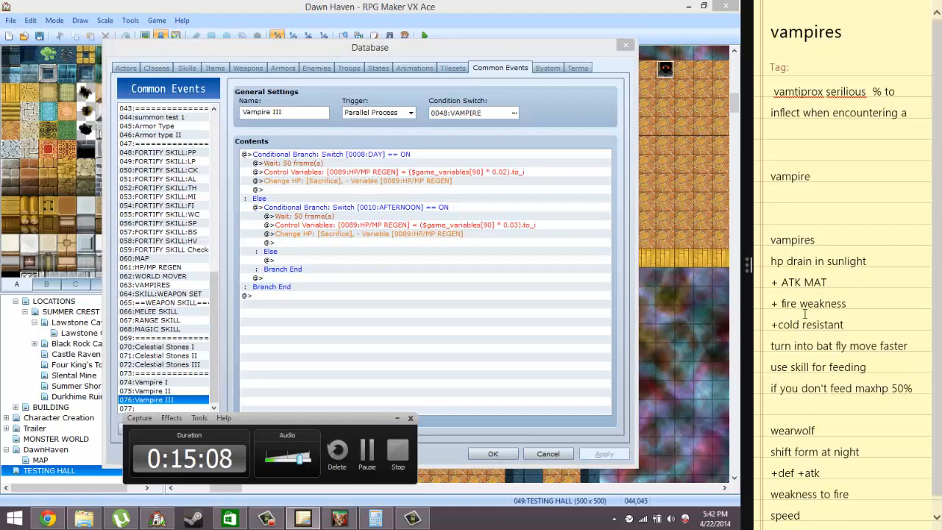
left_click(395, 419)
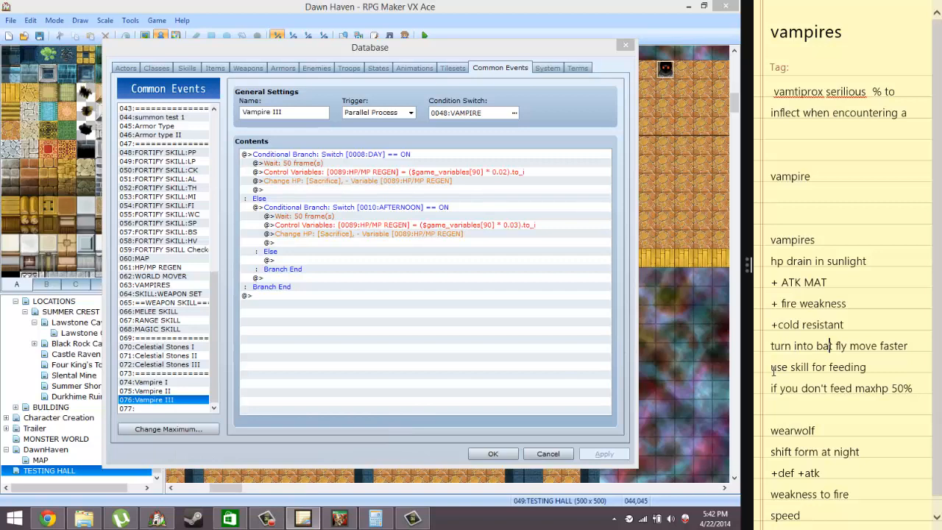
left_click_drag(773, 371, 848, 377)
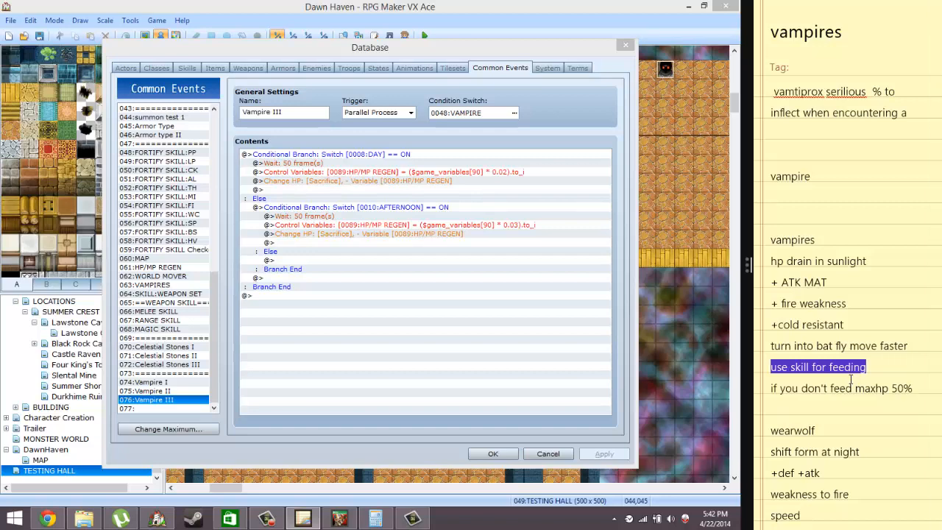
left_click(378, 302)
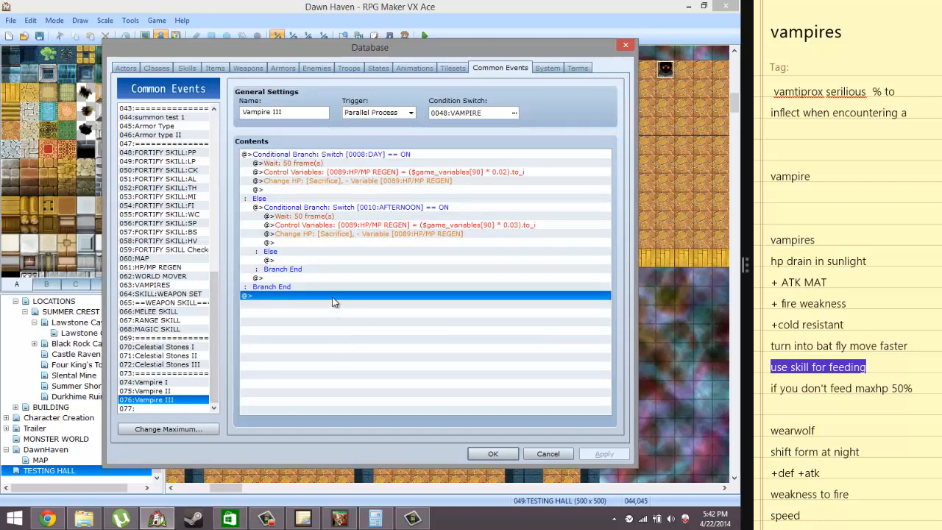
Copy the Life Drain skill into empty skill slot 058 and rename the copy Feed.
left_click(188, 69)
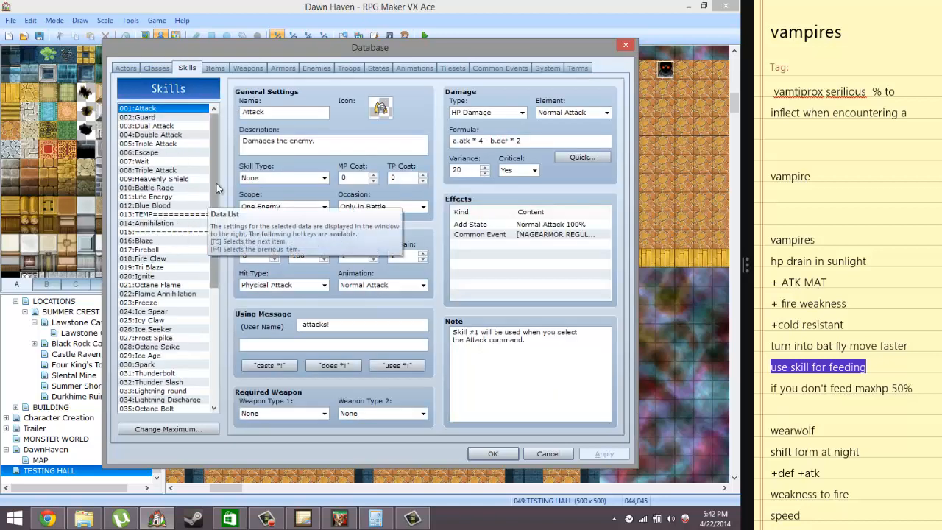
left_click_drag(217, 183, 224, 332)
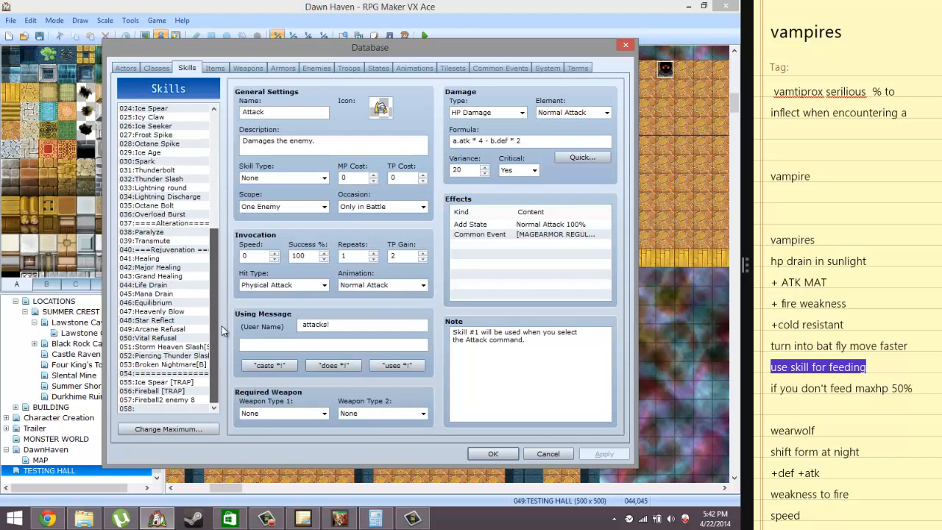
left_click(181, 338)
left_click(162, 294)
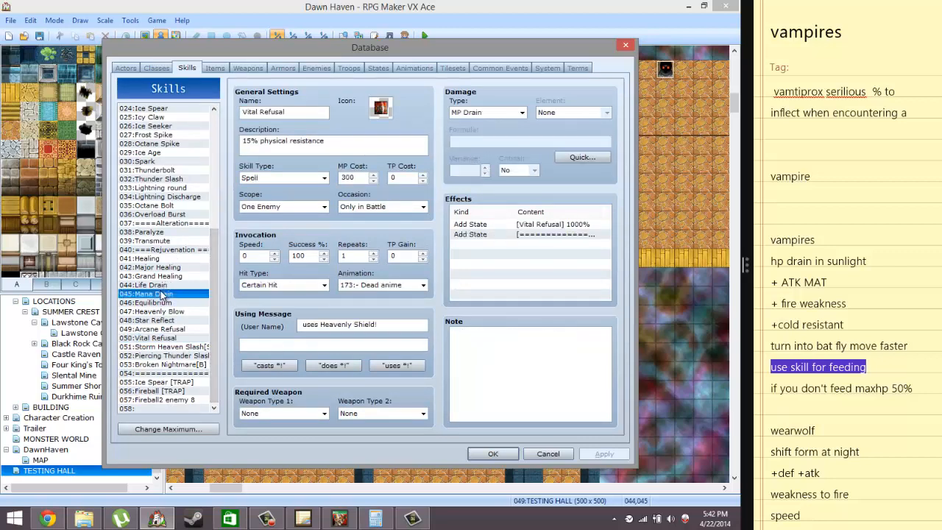
left_click(163, 286)
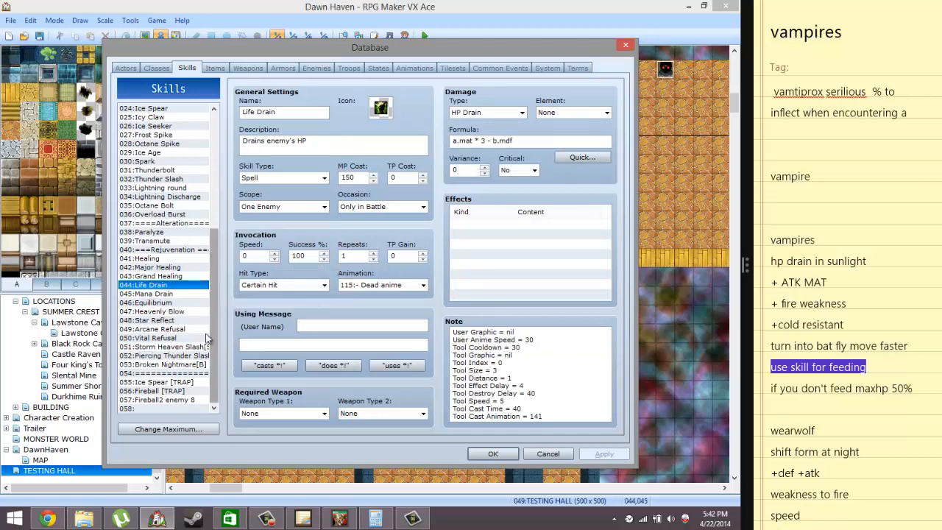
left_click(179, 407)
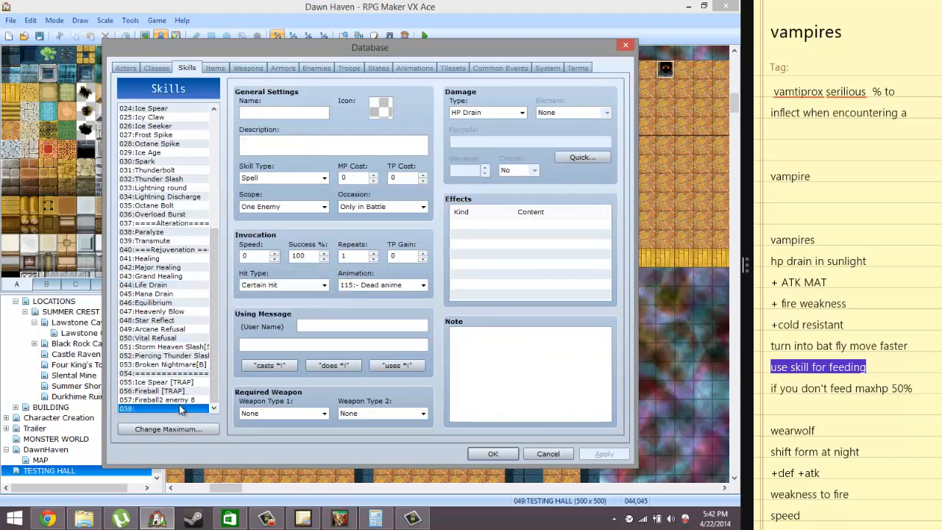
key("ctrl+v")
left_click(292, 111)
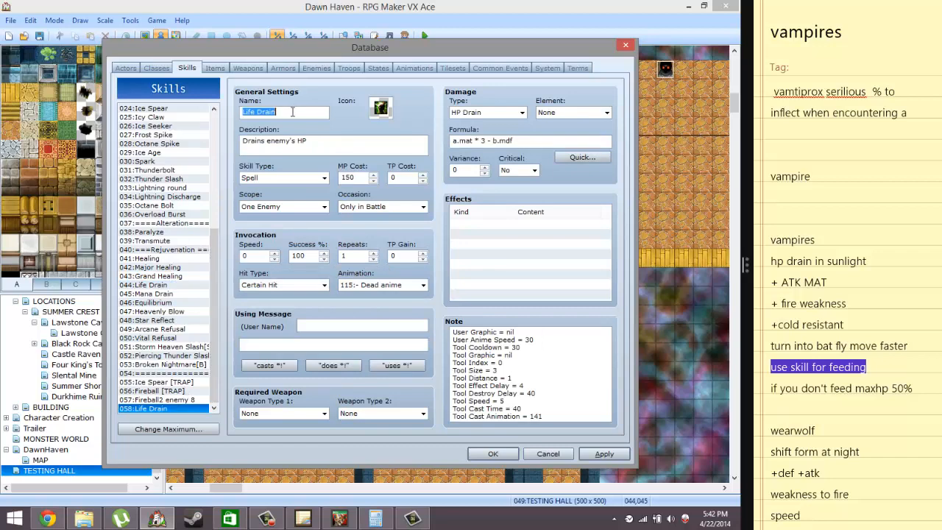
type("Feed")
Try icon index 9569 as the icon of the Feed skill.
double_click(382, 109)
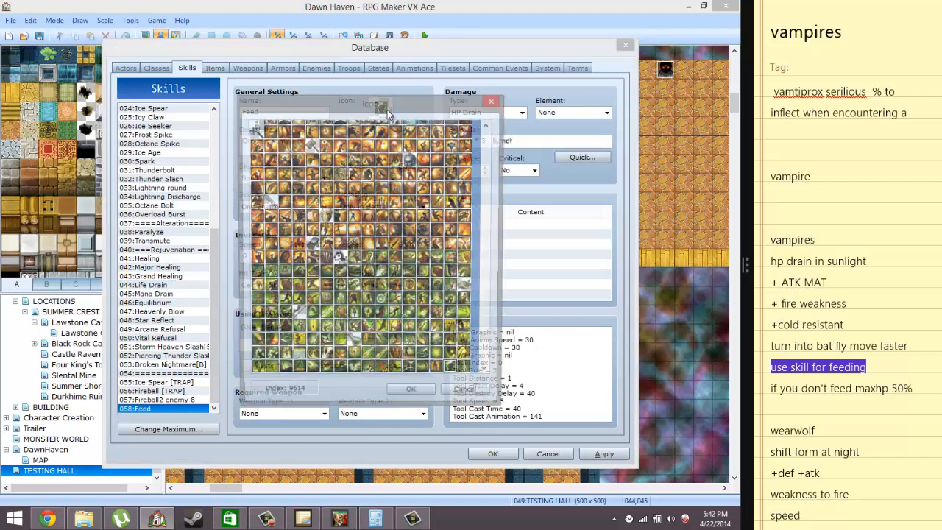
left_click(435, 218)
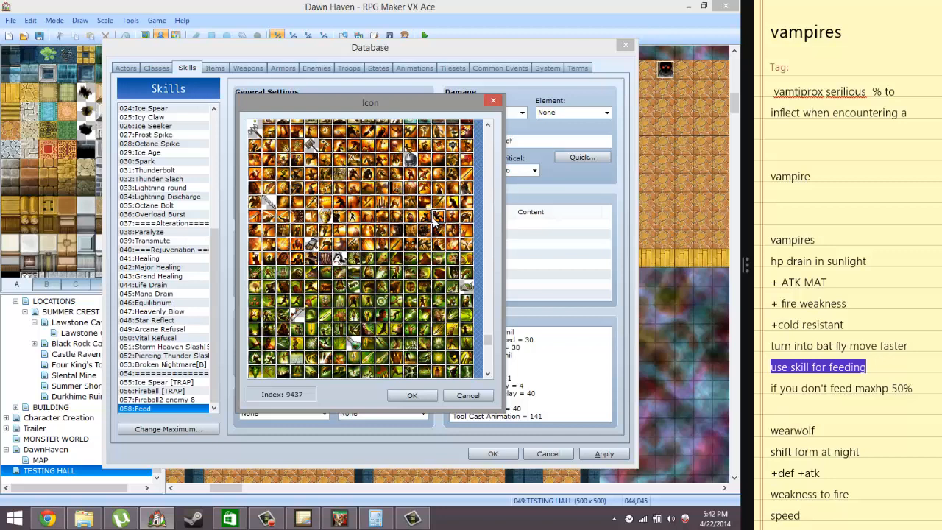
key("Up")
key("Up")
key("Up")
key("Up")
key("Up")
key("Up")
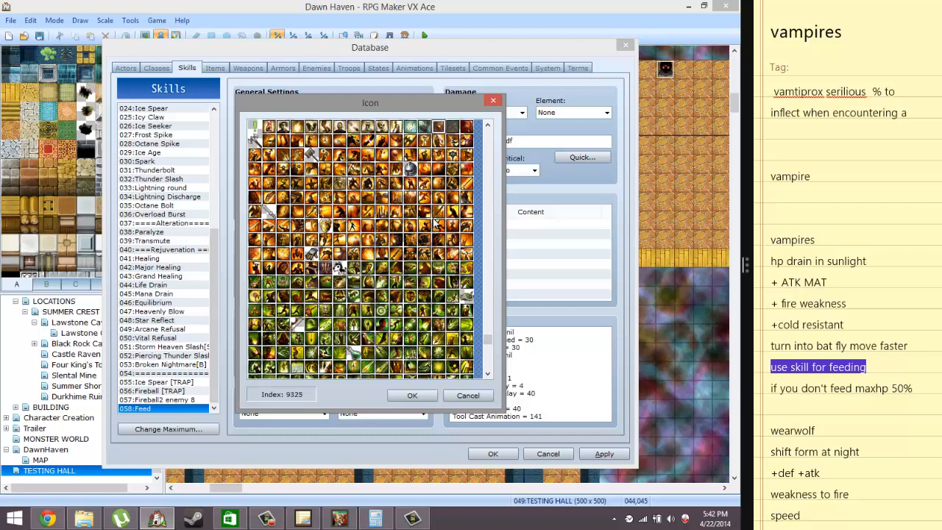
key("Down")
key("Down")
key("Down")
key("Down")
key("Down")
key("Down")
key("Down")
key("Down")
key("Down")
key("Down")
key("Down")
key("Down")
key("Down")
key("Left")
key("Left")
key("Left")
key("Left")
key("Left")
key("Down")
key("Left")
key("Left")
key("Left")
key("Left")
key("Left")
key("Left")
key("Left")
key("Down")
key("Return")
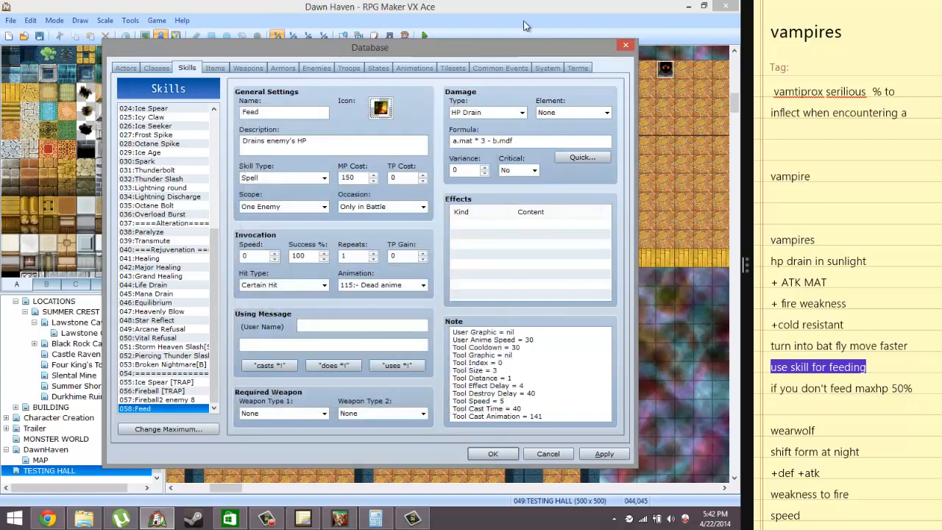
Give the Feed skill a dark green icon from the icon set.
double_click(380, 109)
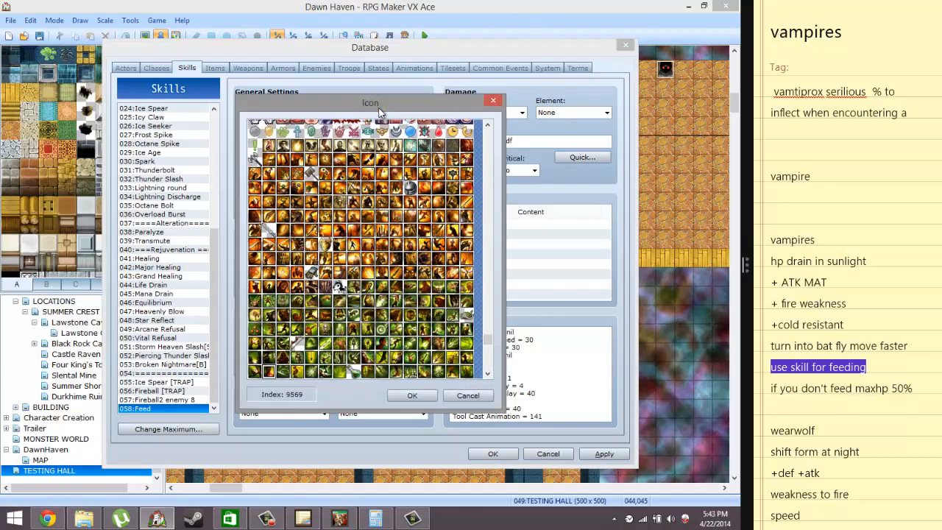
key("Up")
key("Up")
key("Up")
key("Up")
key("Up")
key("Up")
key("Up")
key("Up")
key("Up")
key("Up")
key("Up")
key("Up")
key("Up")
key("Up")
key("Up")
key("Up")
key("Up")
key("Up")
key("Up")
key("Up")
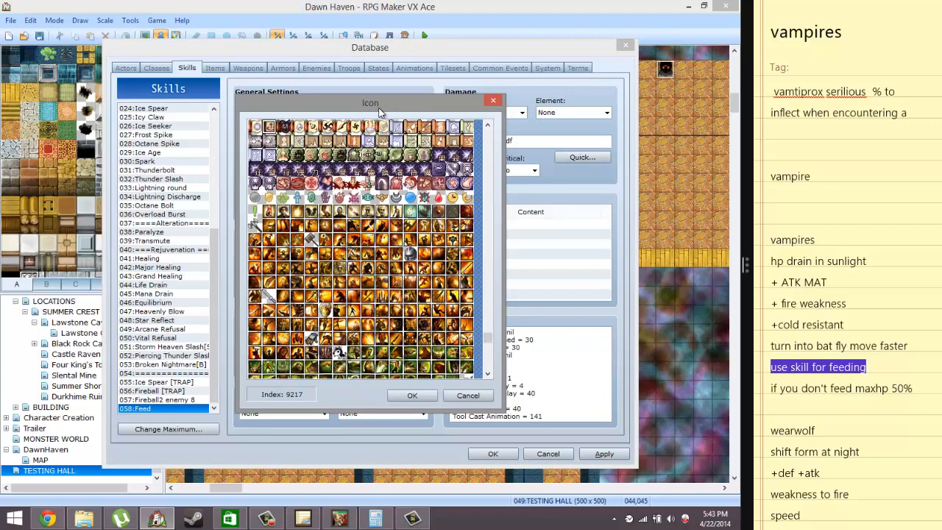
key("Down")
key("Down")
key("Down")
key("Down")
key("Down")
key("Down")
key("Down")
key("Down")
key("Down")
key("Down")
key("Down")
key("Down")
key("Down")
key("Down")
key("Down")
key("Down")
key("Down")
key("Down")
key("Down")
key("Down")
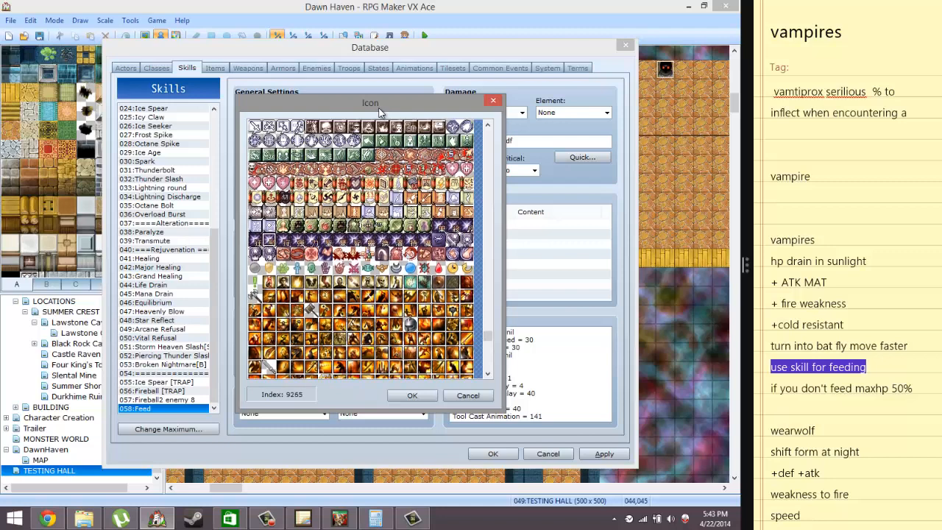
key("Down")
key("Down")
key("Down")
key("Down")
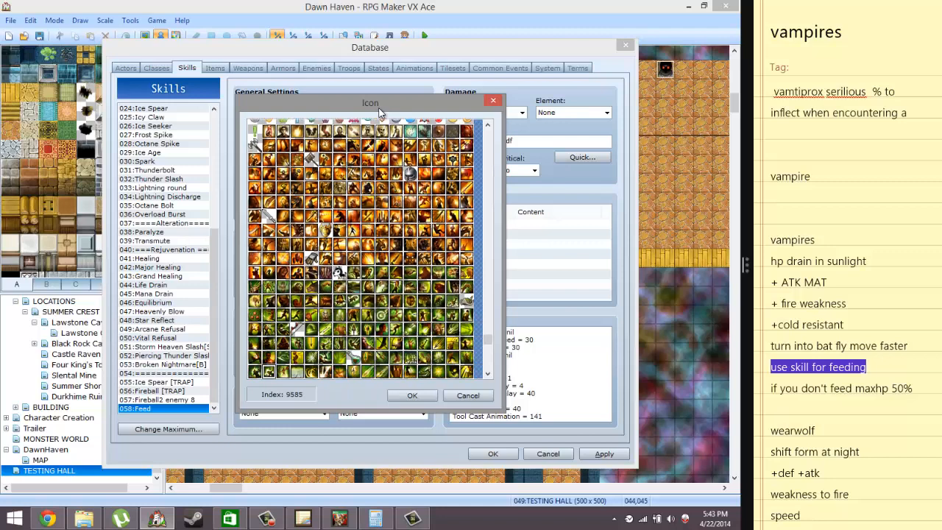
key("Down")
key("Down")
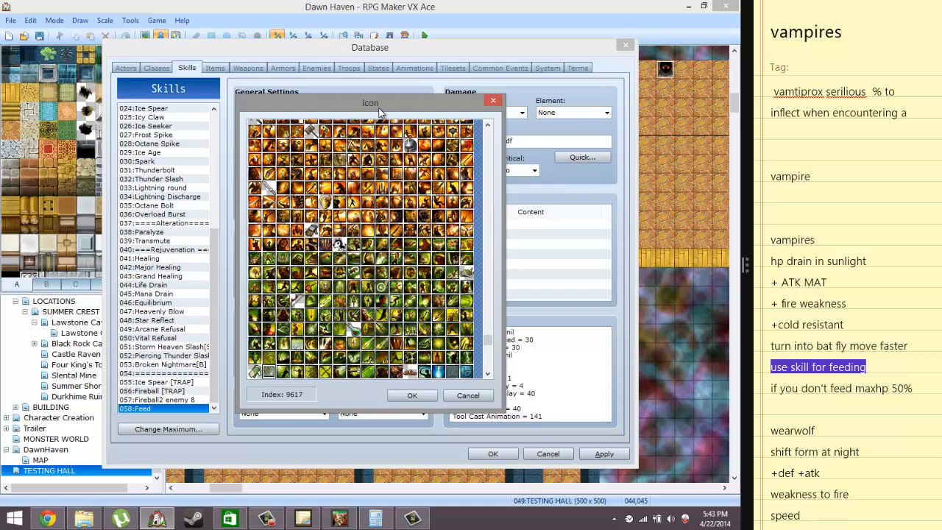
key("Down")
key("Down")
key("Down")
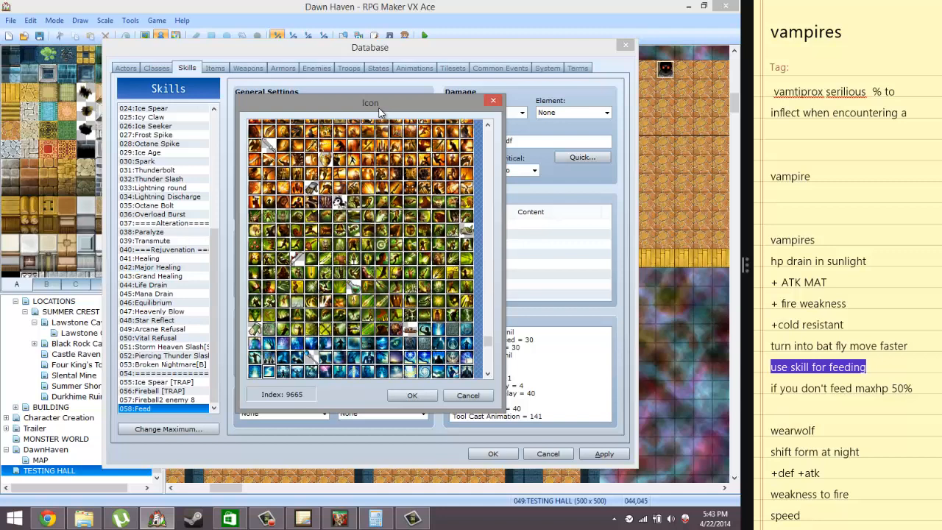
key("Down")
key("Down")
key("Down")
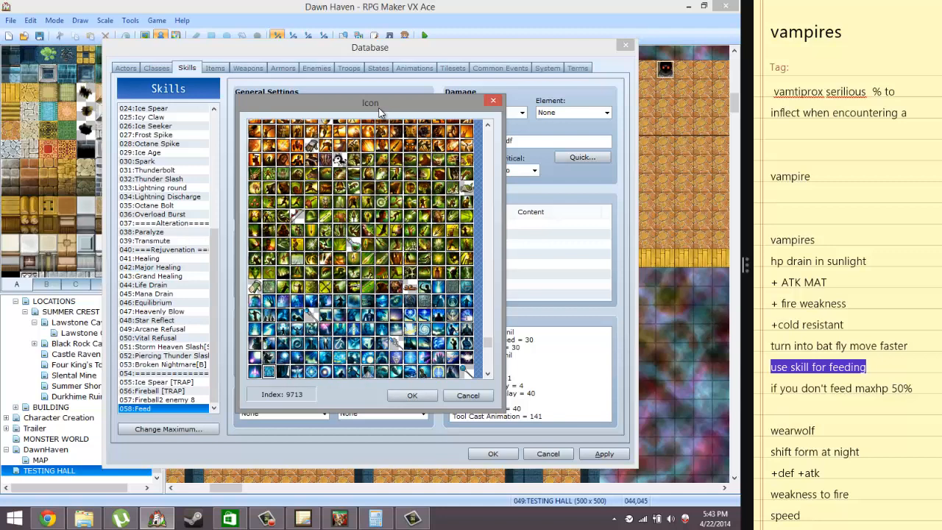
key("Down")
key("Down")
key("Down")
key("Down")
key("Down")
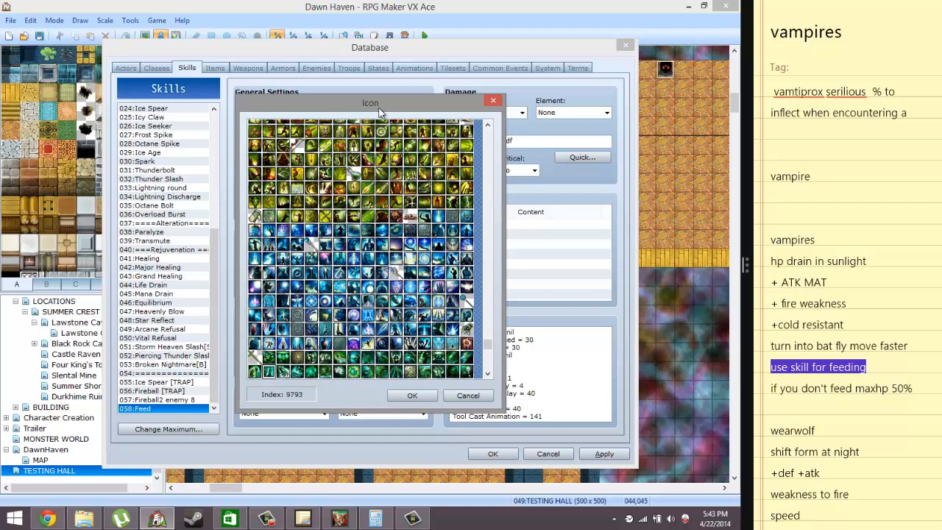
key("Down")
key("Down")
key("Down")
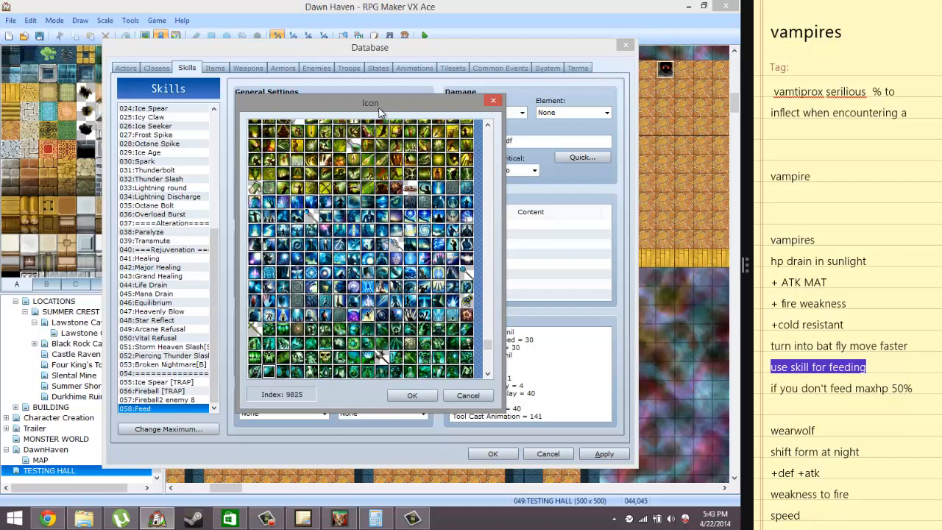
key("Down")
key("Down")
key("Down")
key("Down")
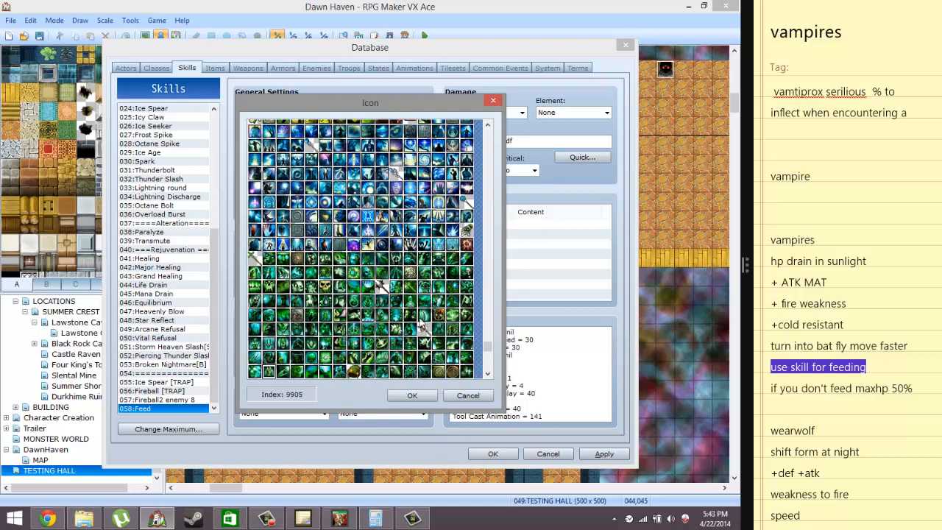
key("Return")
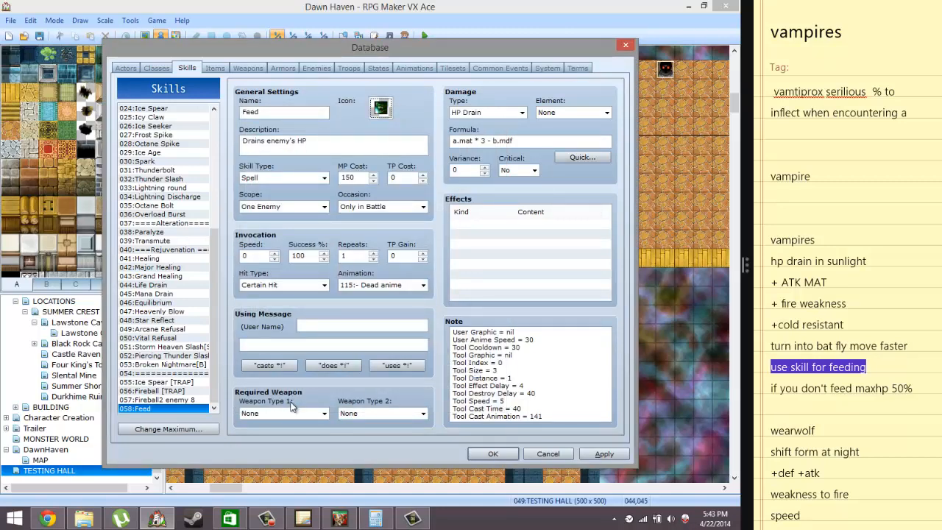
Clear the description text of the Feed skill.
triple_click(350, 140)
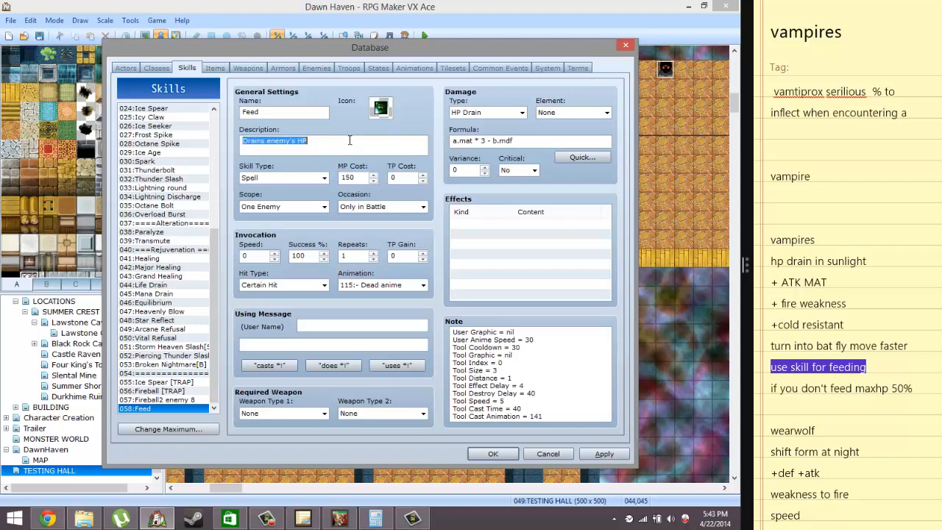
type("Recover")
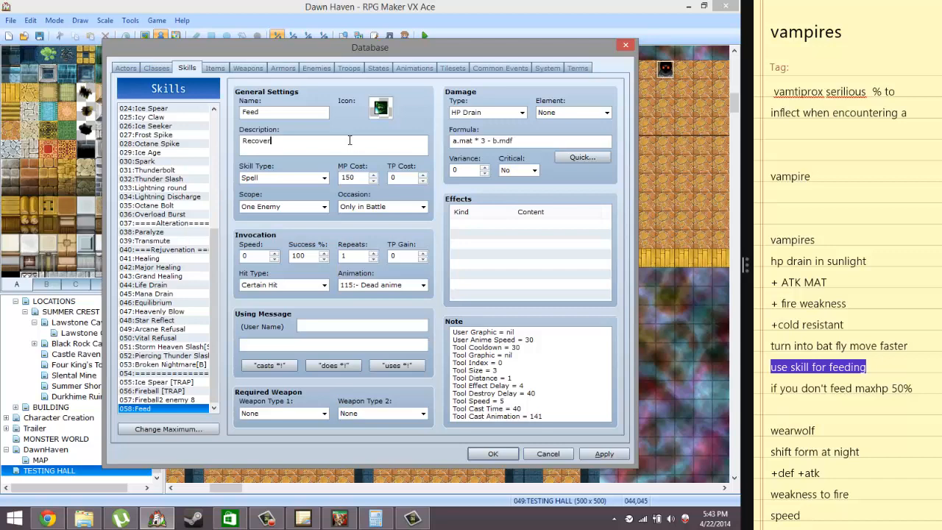
key("BackSpace")
key("BackSpace")
key("BackSpace")
key("BackSpace")
key("BackSpace")
left_click(480, 114)
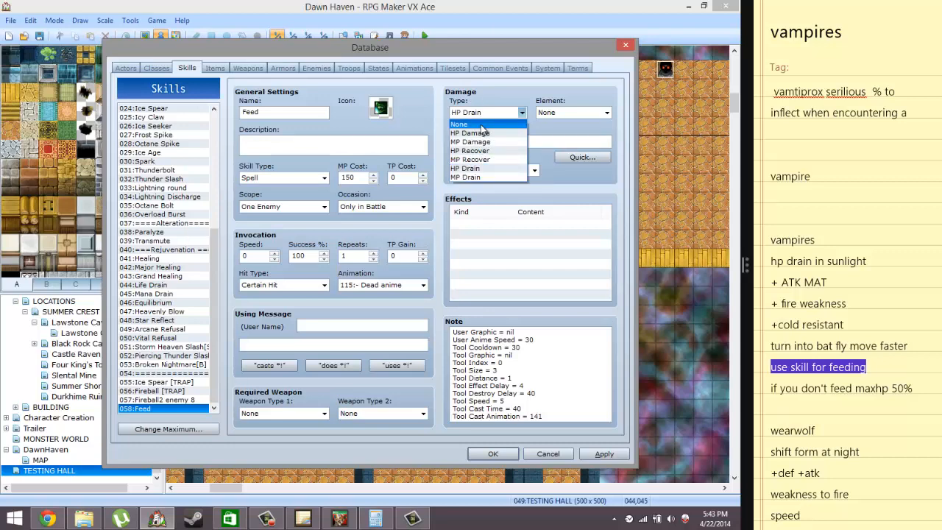
left_click(481, 123)
left_click(480, 114)
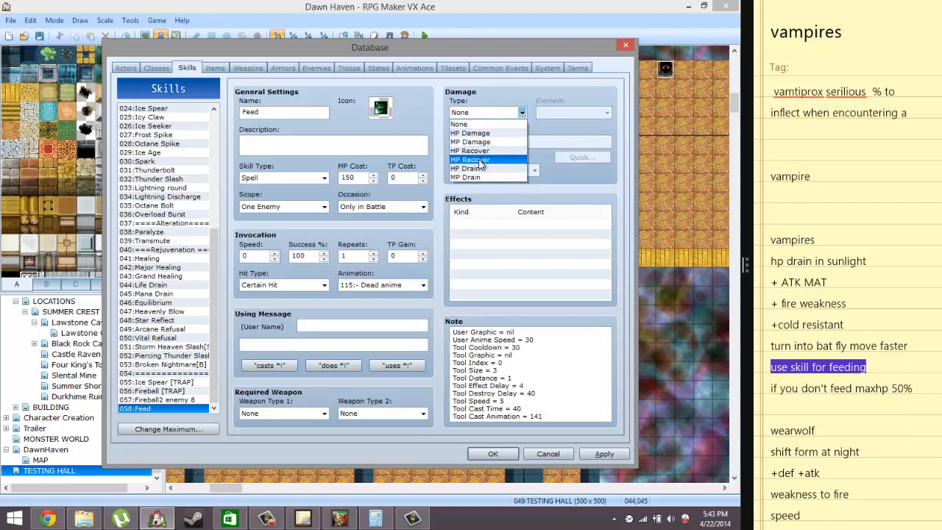
left_click(483, 168)
Replace the Feed skill's damage formula with $game_variables[] += 20, leaving the variable number empty.
left_click(524, 144)
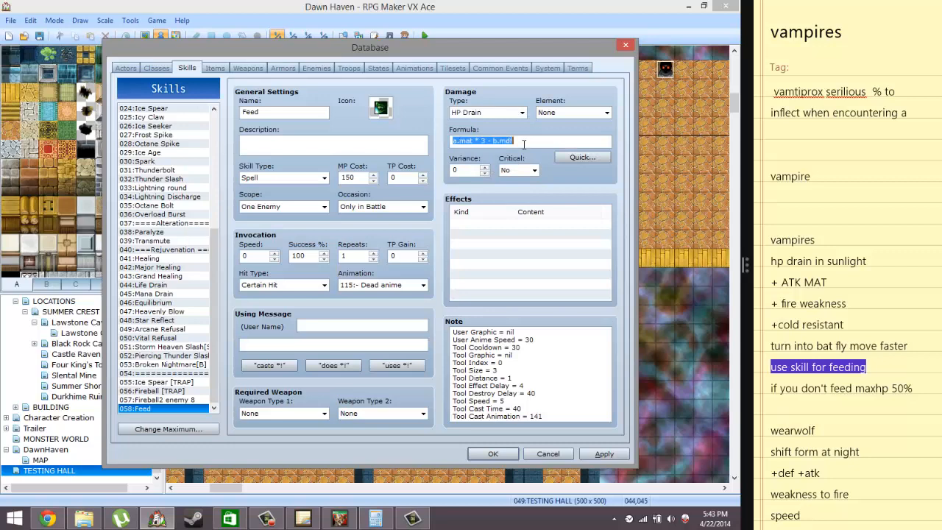
type("gam")
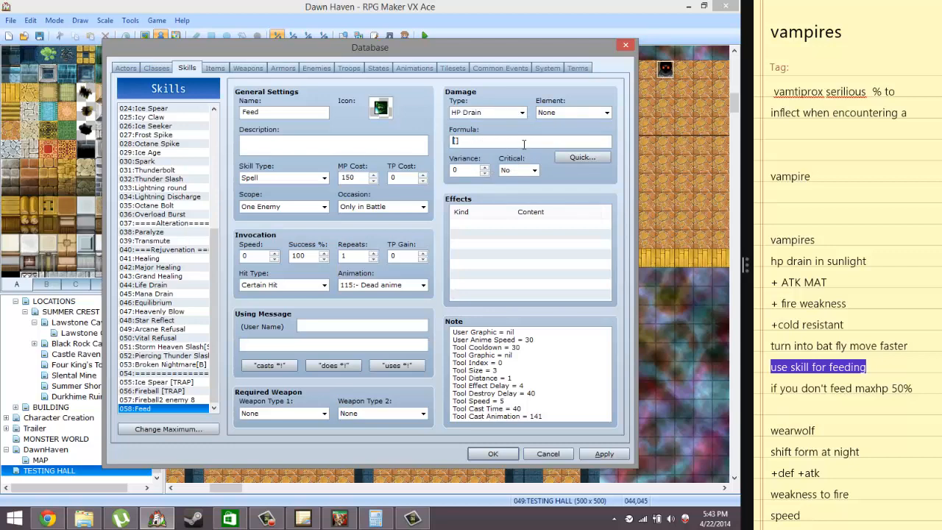
type("e")
type("_variables")
type("s")
type("= 1")
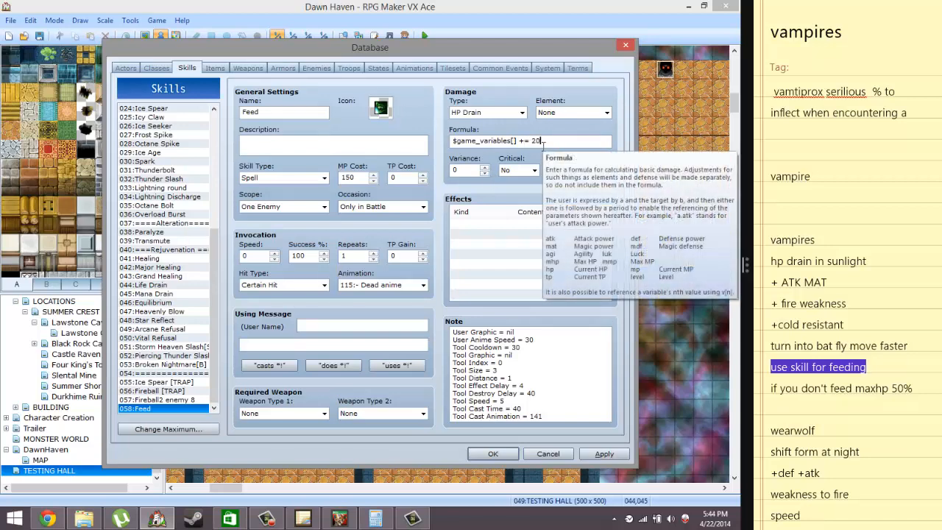
left_click(502, 112)
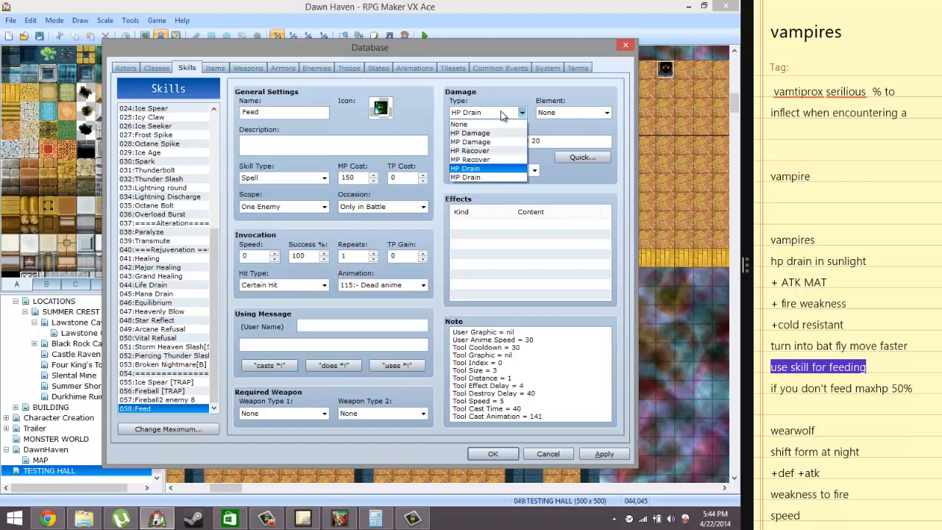
left_click(503, 113)
left_click(502, 112)
Change the amount added in the Feed skill's damage formula to 5.
left_click(564, 140)
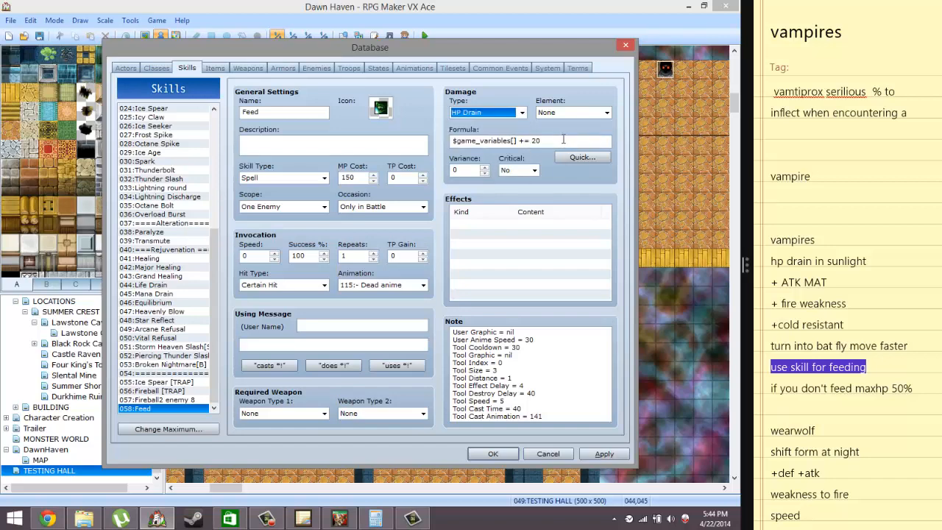
left_click(566, 141)
left_click(567, 142)
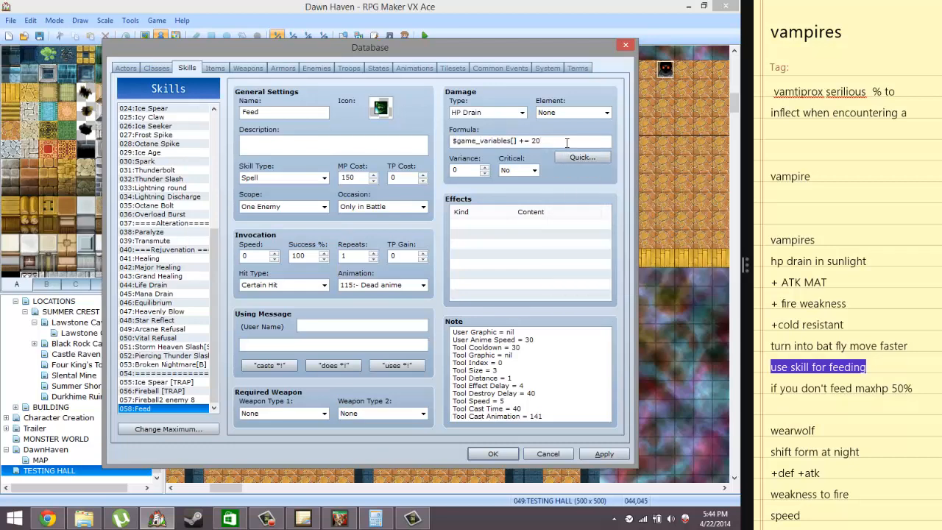
key("BackSpace")
key("BackSpace")
Copy the Add State and Remove State [FILLER] 100% effects from item 107 Patato.
left_click(215, 67)
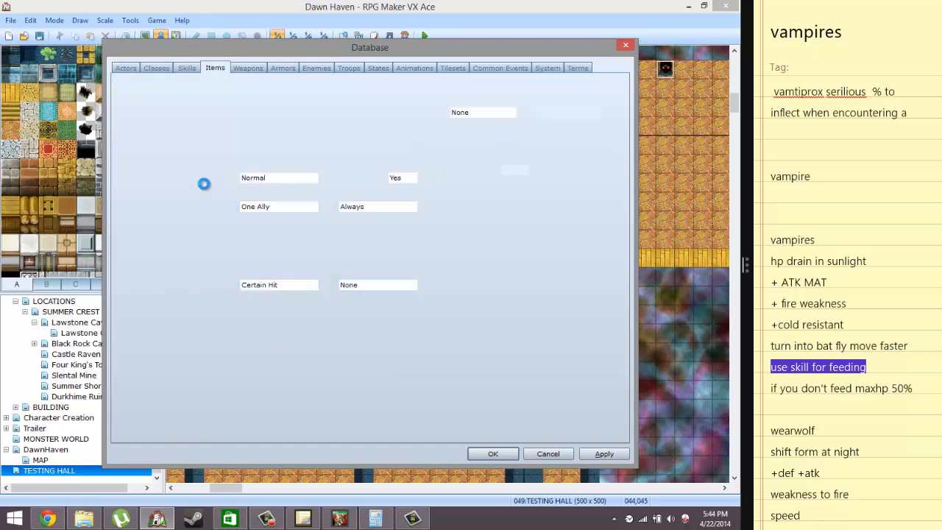
left_click_drag(216, 135, 206, 231)
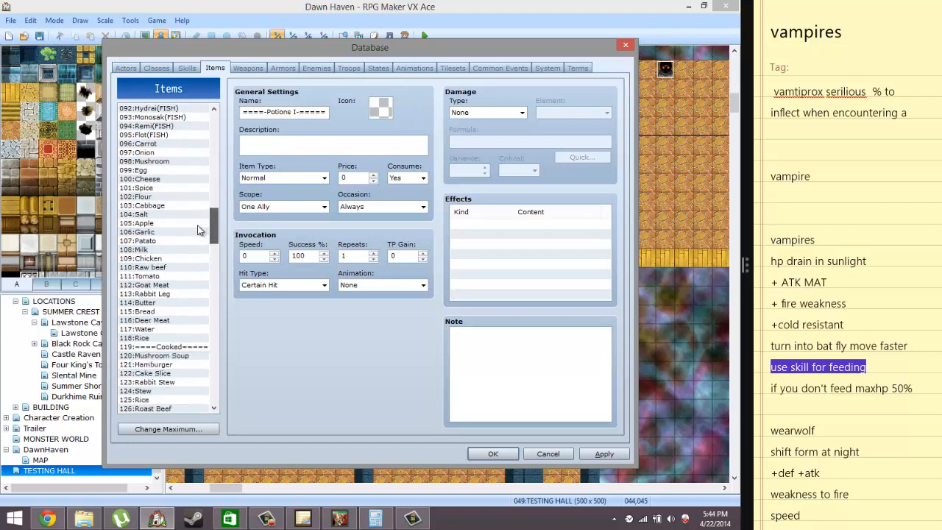
left_click(147, 241)
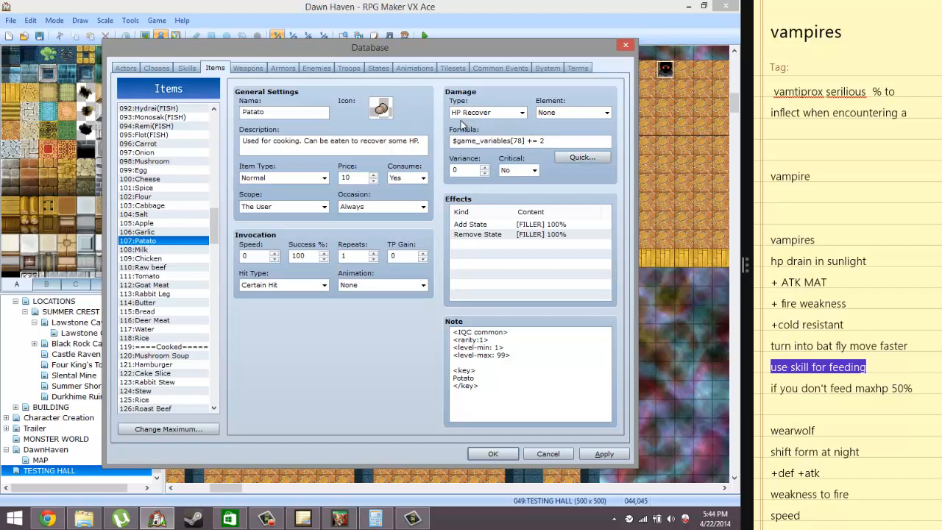
left_click(472, 224)
left_click(472, 236, "shift")
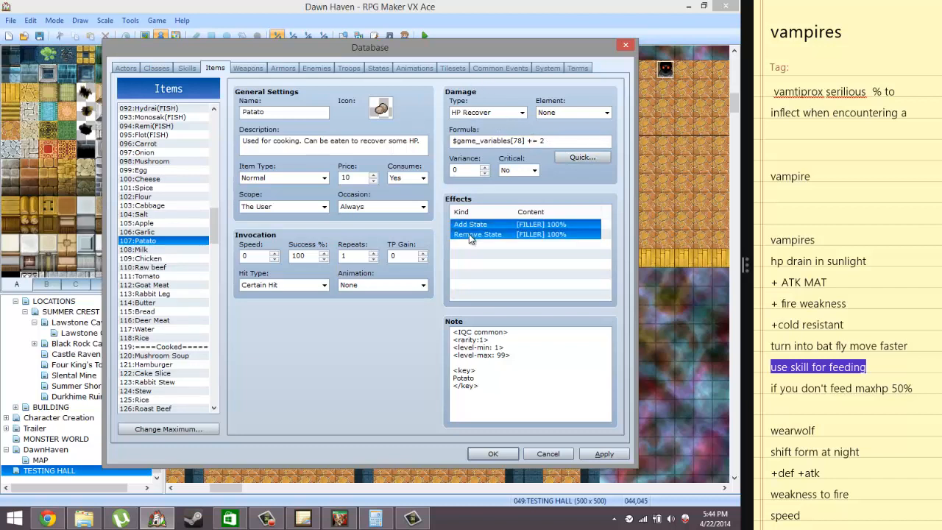
Paste the copied Add State and Remove State effects into the Feed skill and apply the database changes.
left_click(484, 69)
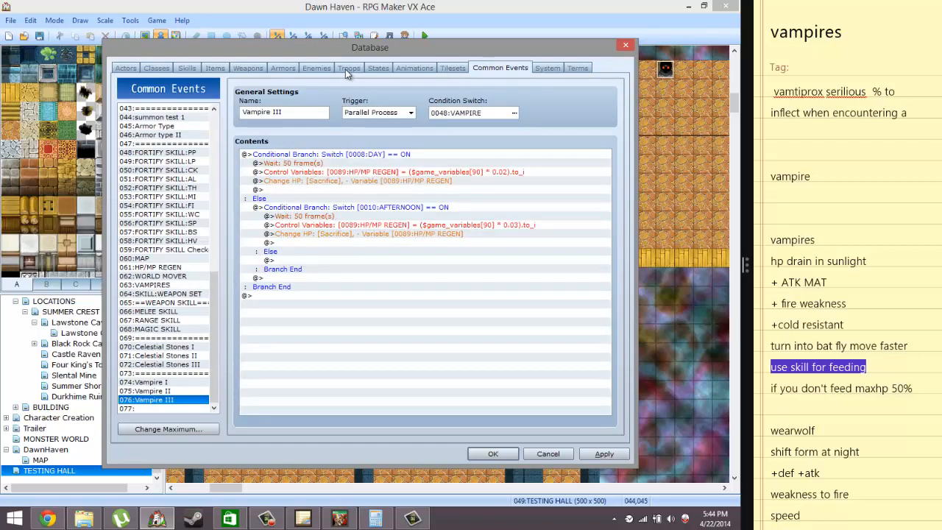
left_click(187, 68)
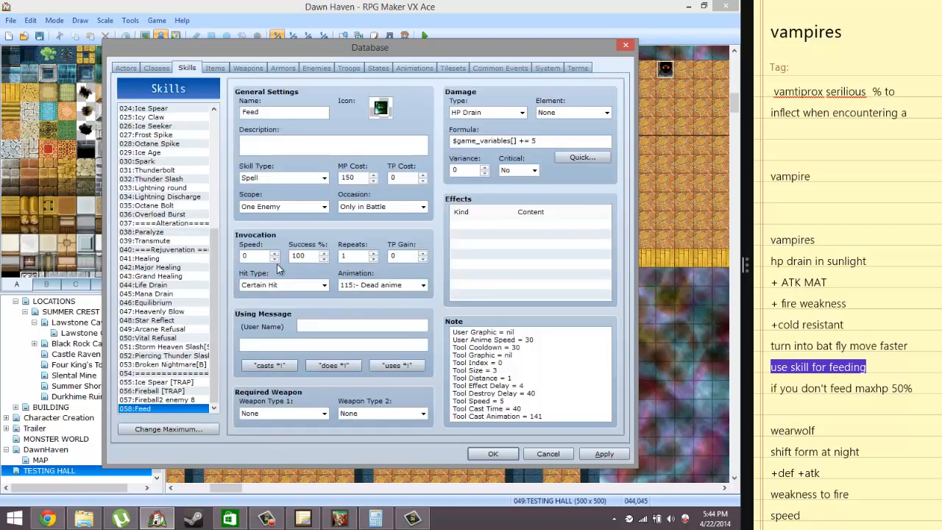
left_click(486, 251)
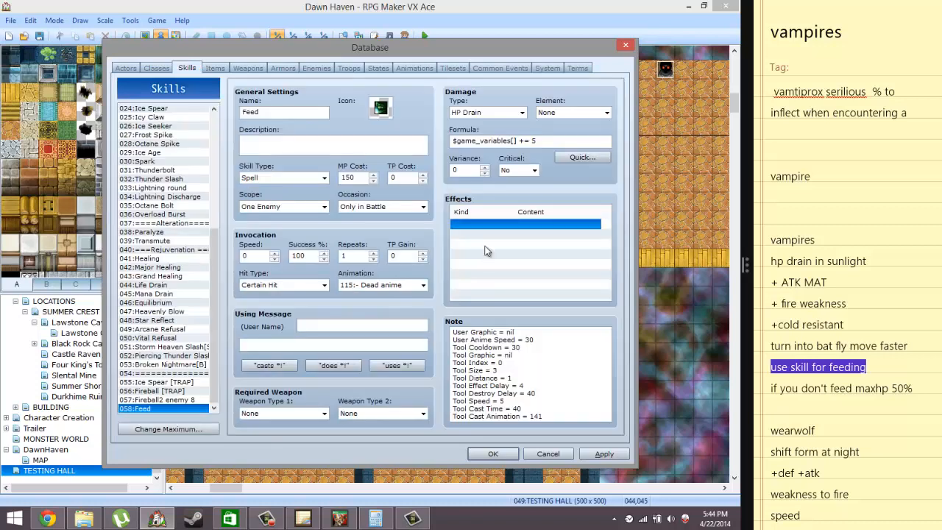
key("ctrl+v")
left_click(510, 234)
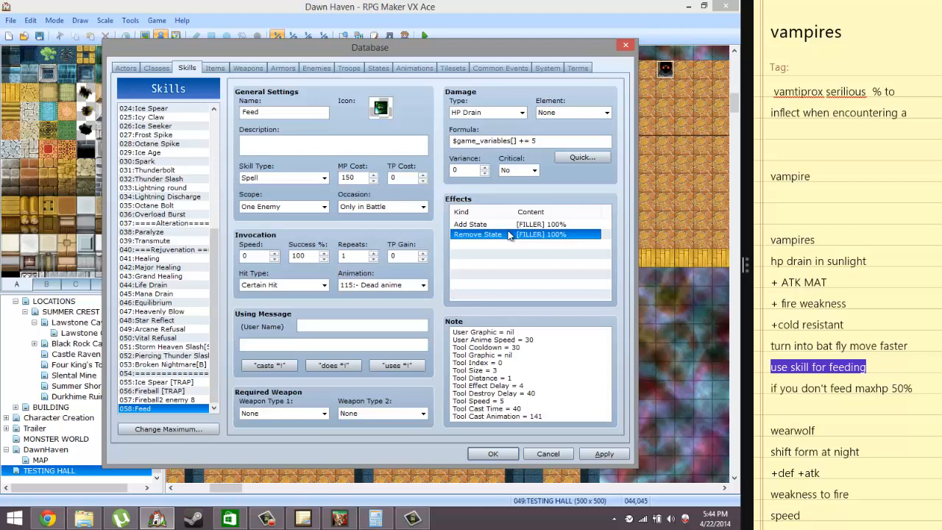
left_click(603, 454)
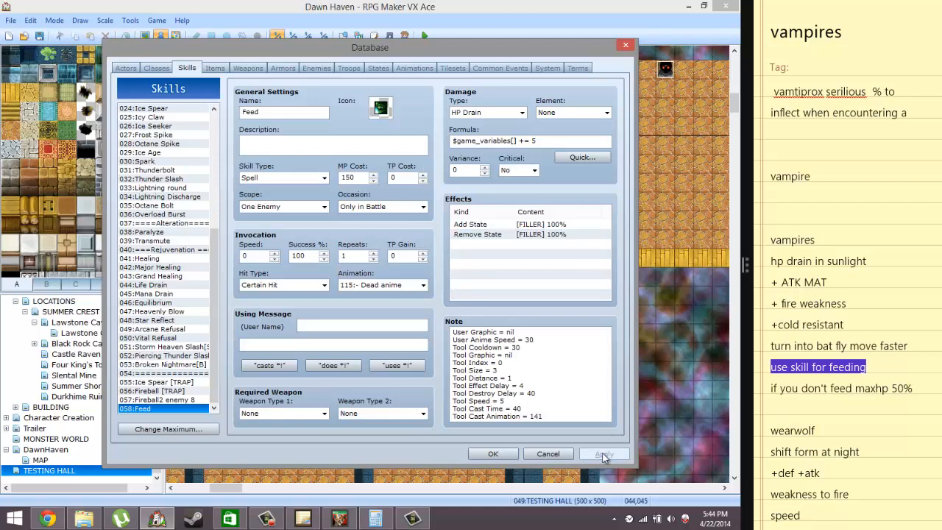
Set the Feed skill's MP cost to 0.
double_click(356, 179)
type("0")
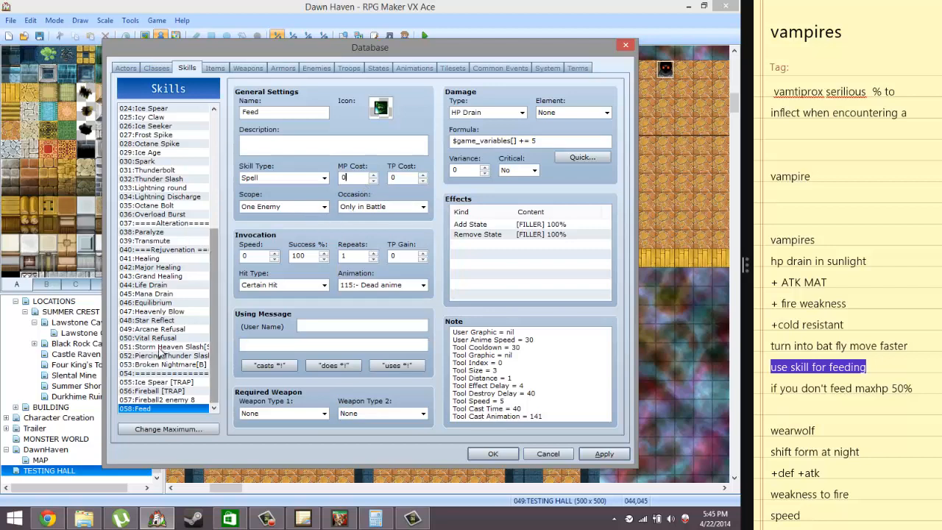
Set the Feed skill's occasion to Always and keep its scope at One Enemy.
left_click(163, 323)
left_click(147, 409)
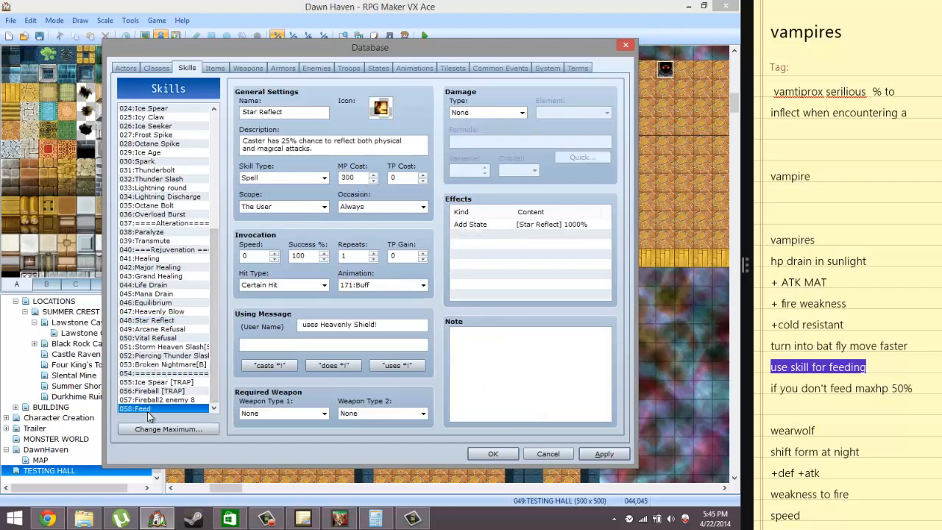
left_click(366, 205)
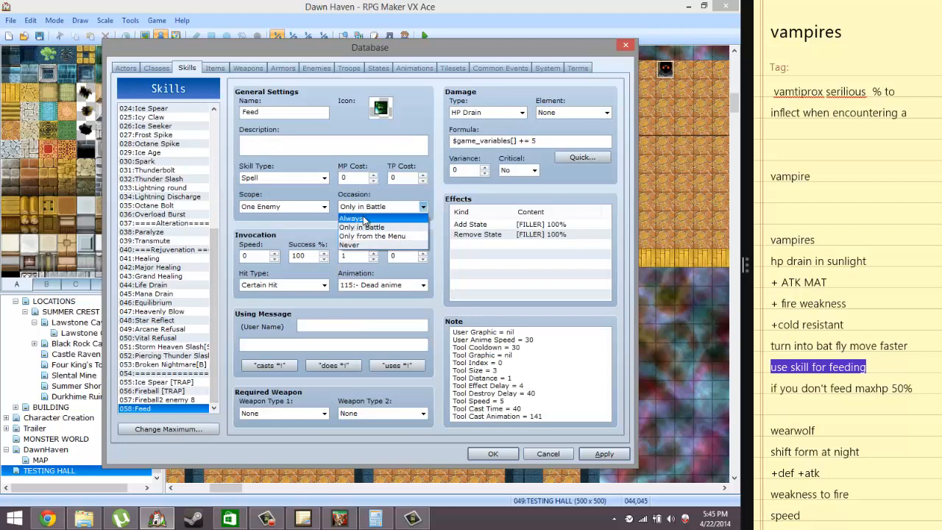
left_click(365, 218)
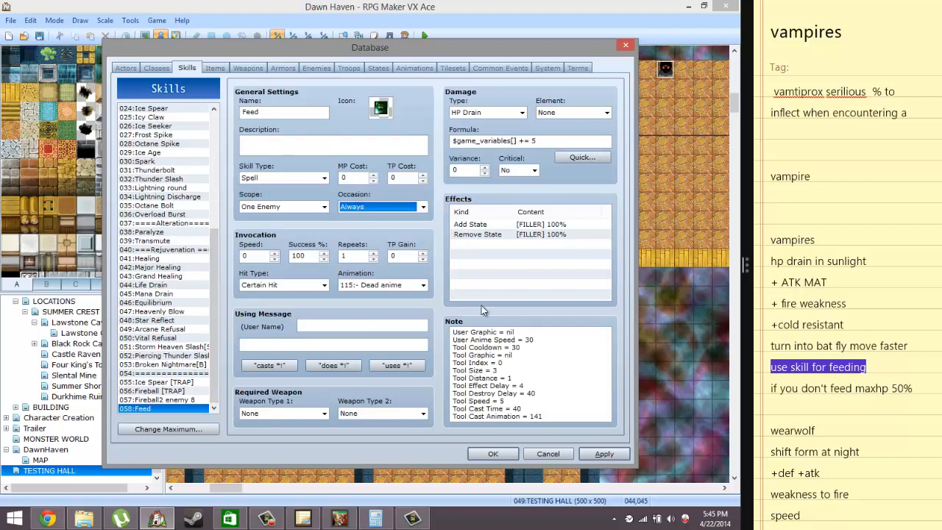
left_click(531, 346)
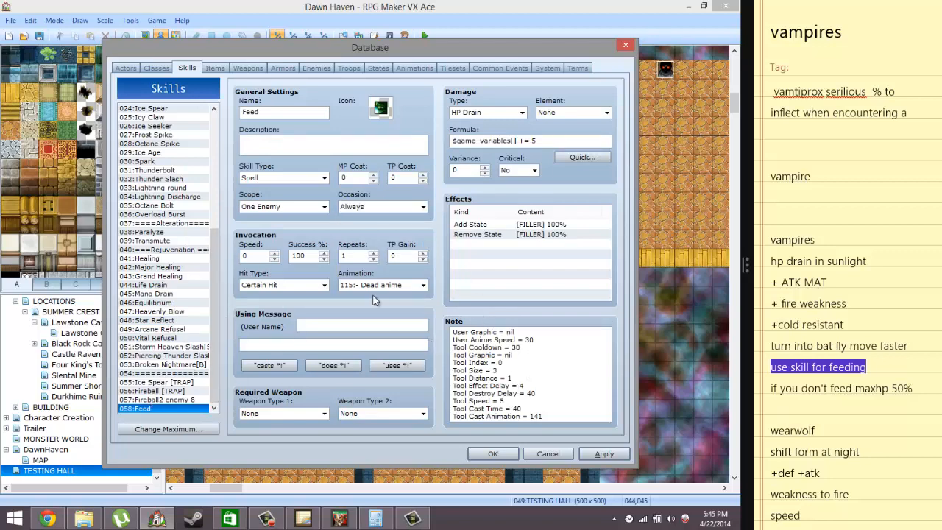
left_click(276, 208)
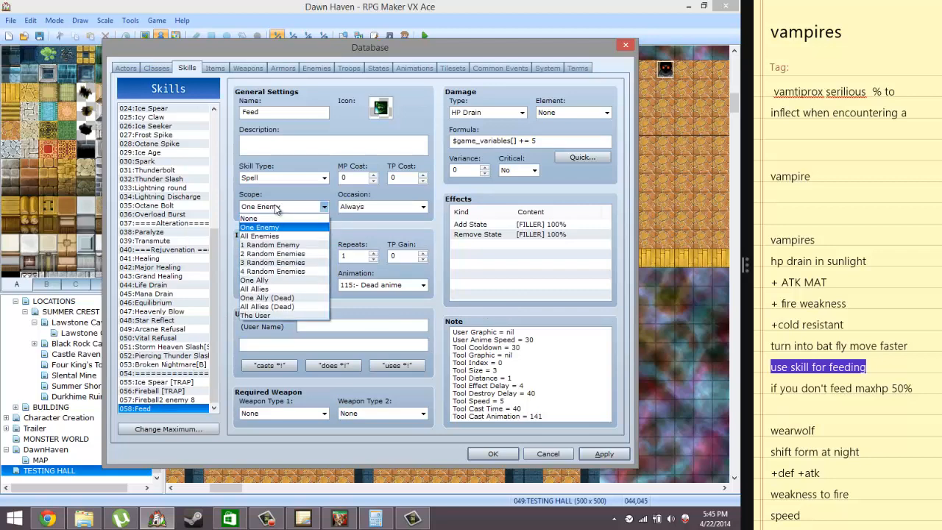
left_click(277, 208)
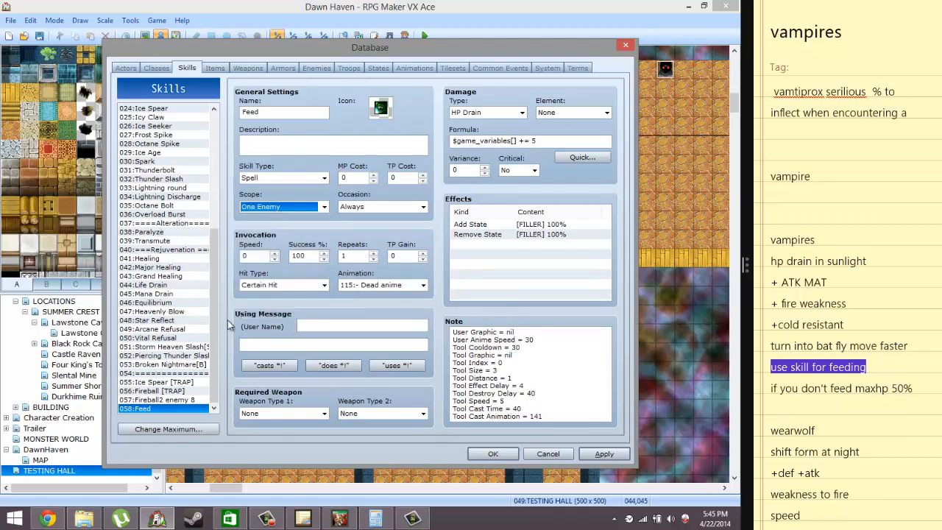
Set the Feed skill's animation to None and keep its hit type at Certain Hit.
left_click(396, 284)
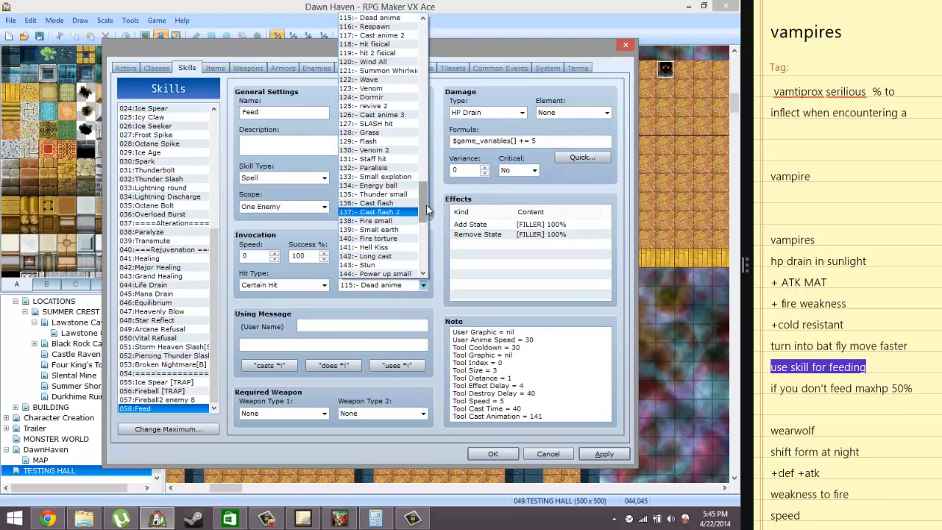
left_click_drag(425, 204, 425, 29)
left_click(383, 27)
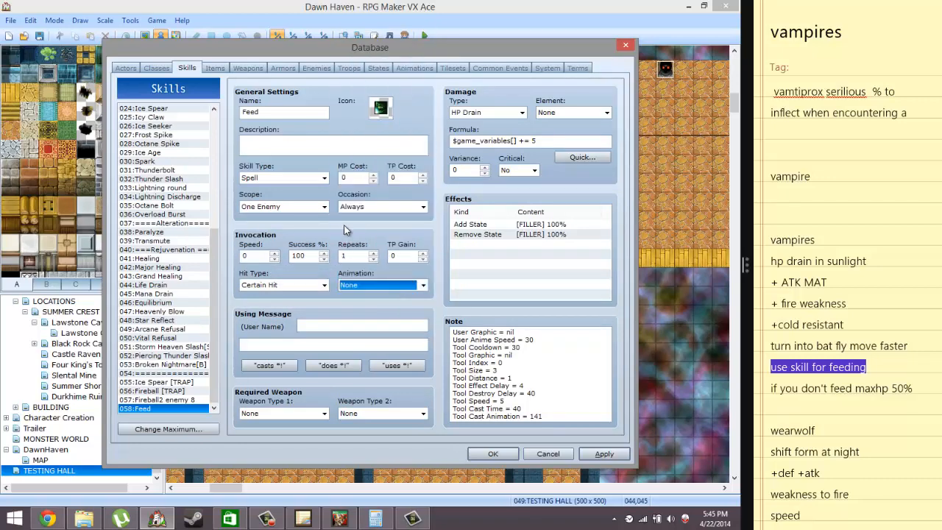
left_click(286, 287)
left_click(286, 287)
left_click(285, 287)
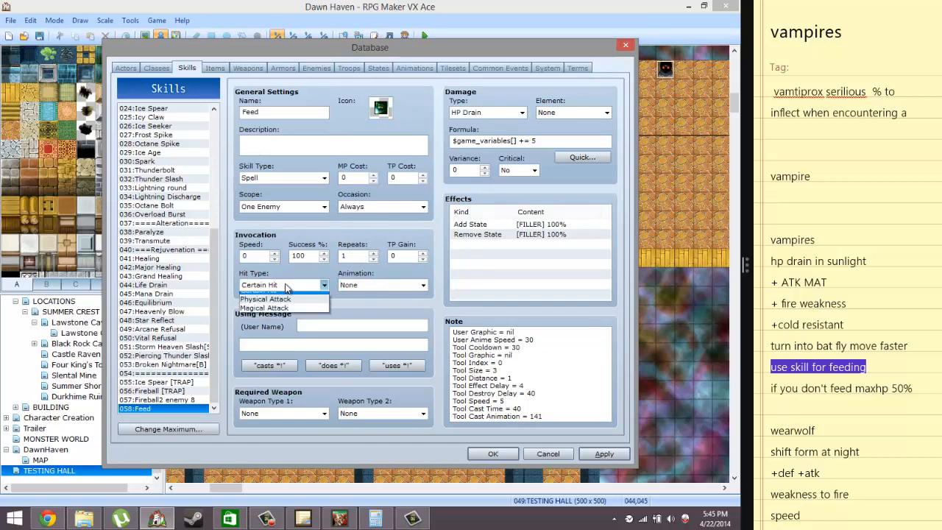
left_click(286, 287)
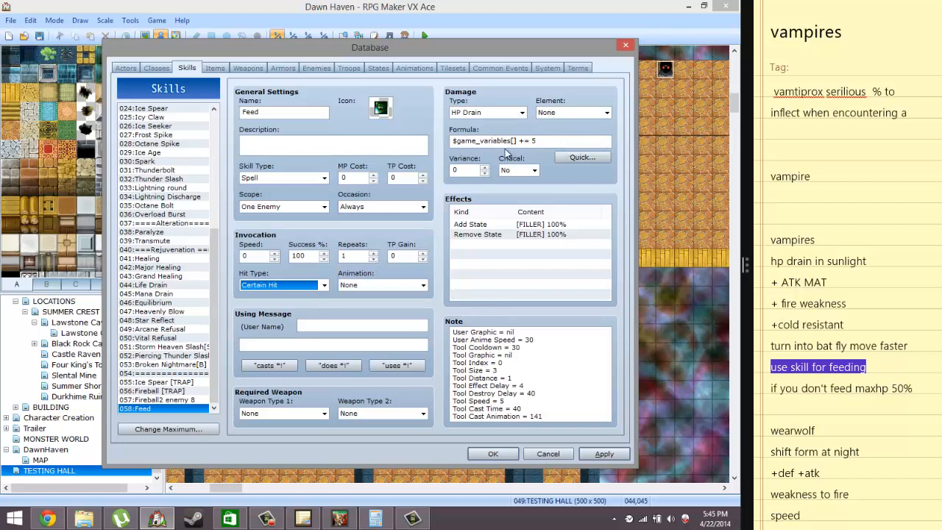
double_click(474, 171)
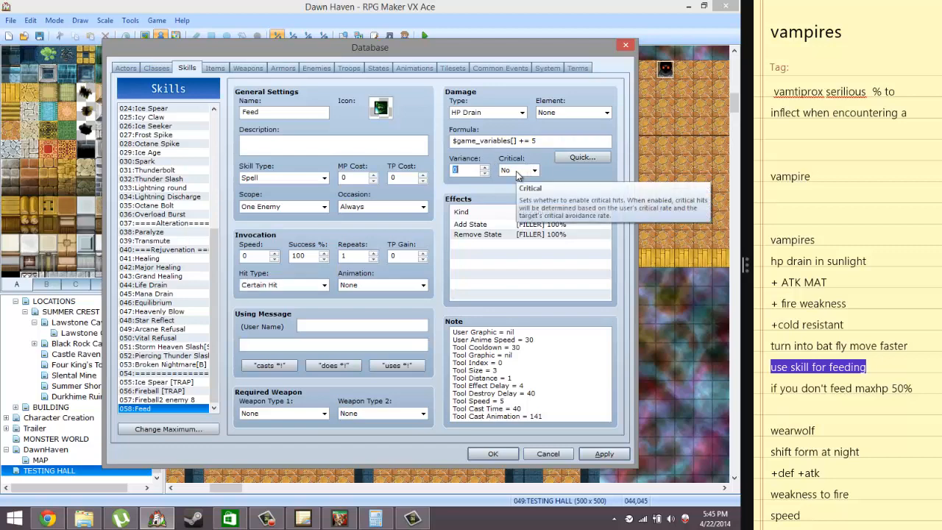
In the Feed skill's note, set Tool Size to 1 and Tool Cast Animation to nil.
left_click(516, 378)
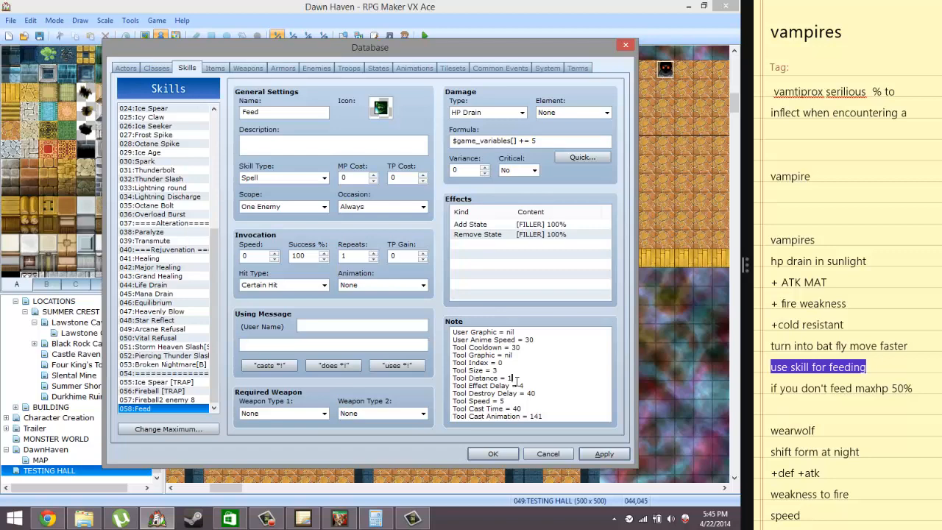
key("Up")
key("Up")
key("Up")
key("Up")
key("Up")
key("Up")
key("Up")
key("Up")
key("Down")
key("Down")
key("Down")
key("End")
key("BackSpace")
key("BackSpace")
key("BackSpace")
key("BackSpace")
Check the cast and blow power settings in the note of weapon 001, Enemies Weapon 1 claw, and return to the Feed skill.
left_click(243, 69)
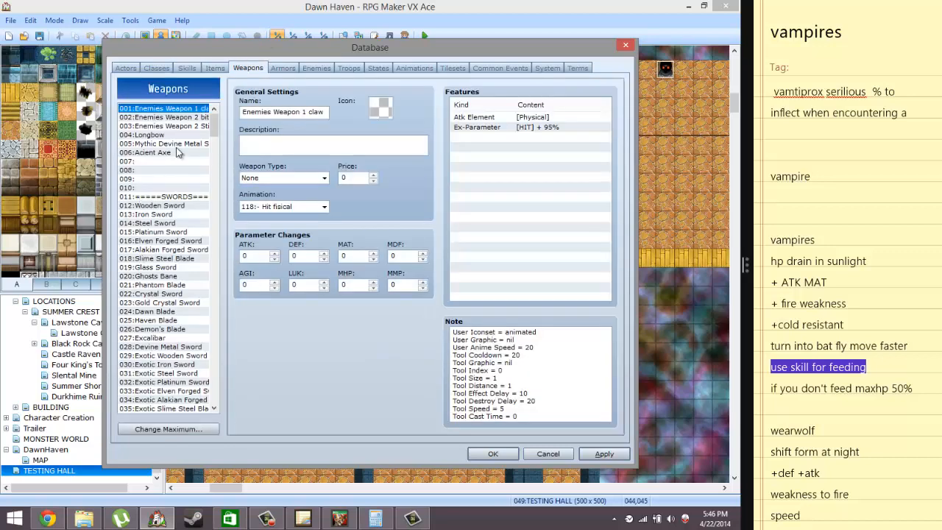
left_click(538, 417)
type("Tool Cast Animation = 0")
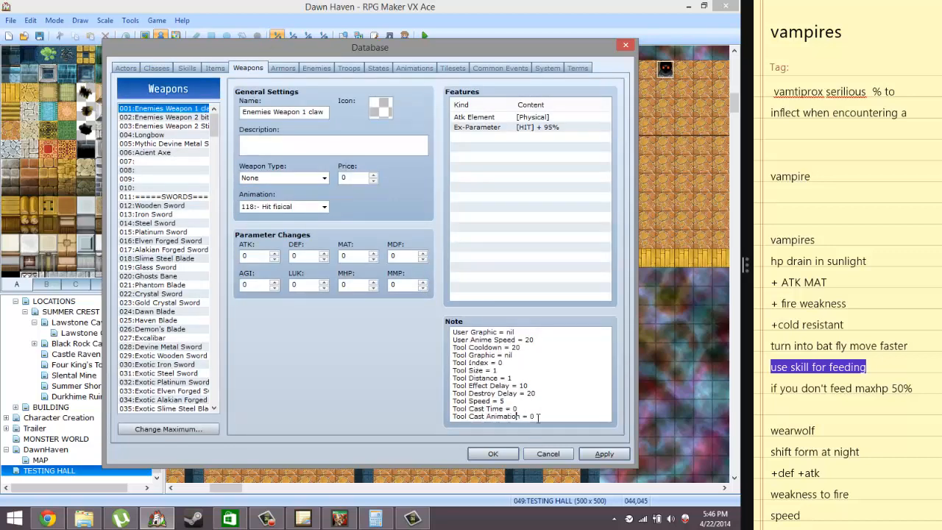
type("Tool Blow Power = 1 Tool Piercing = true")
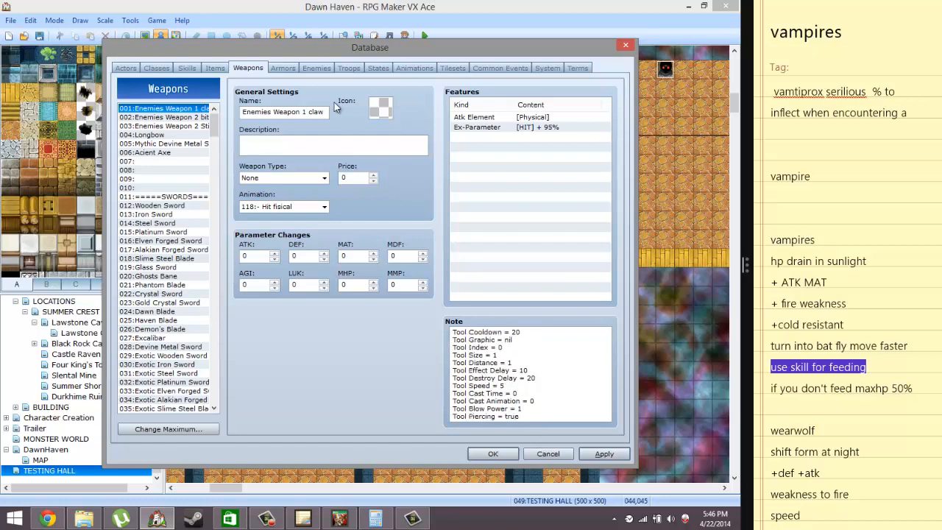
left_click(187, 69)
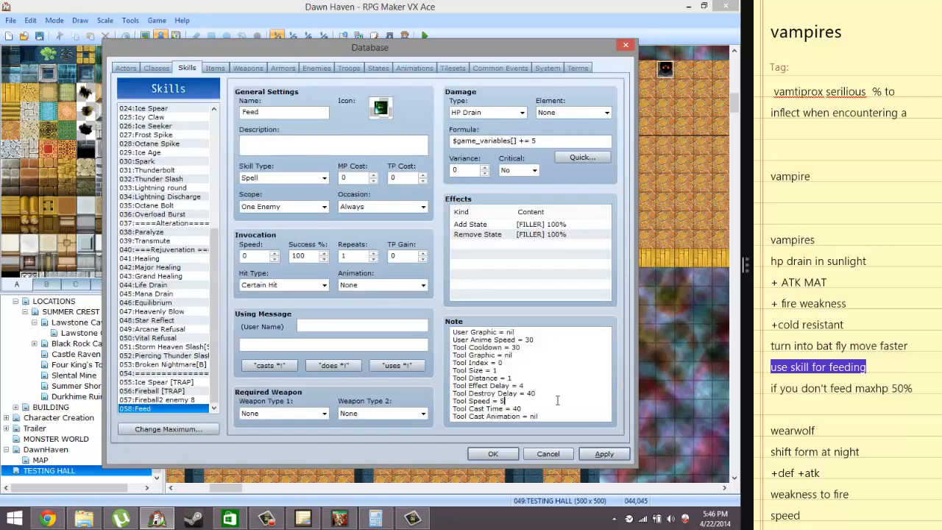
Set Tool Cast Time, Tool Cast Animation and Tool Blow Power to 0 in the Feed skill's note.
key("Down")
key("Down")
key("Down")
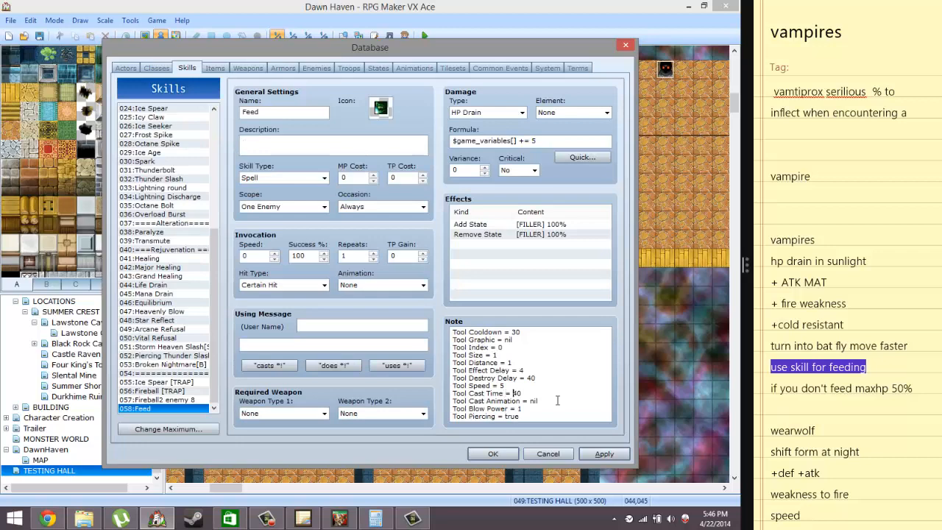
key("BackSpace")
key("BackSpace")
key("Down")
type("0")
key("Down")
key("Down")
key("Down")
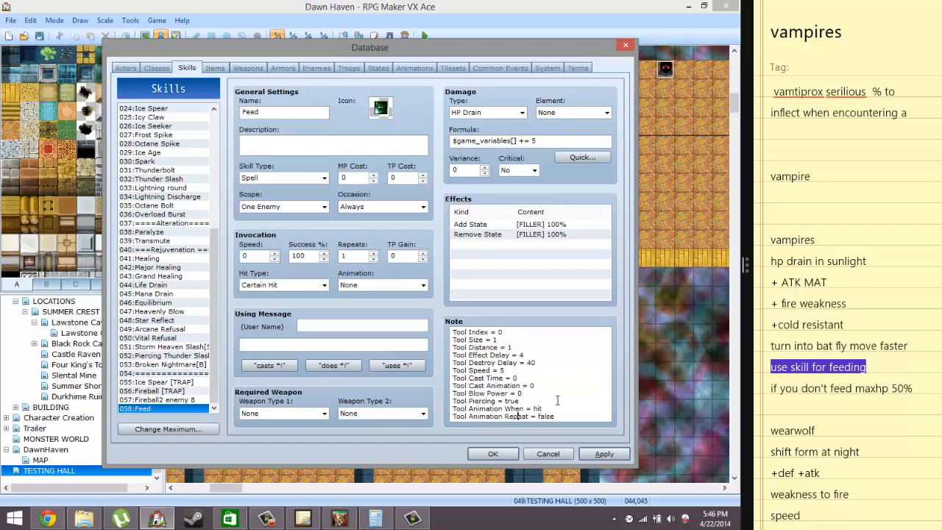
Review the remaining tool settings in the Feed skill's note through Tool Combo Tool and apply the database changes.
key("Down")
key("Down")
key("Down")
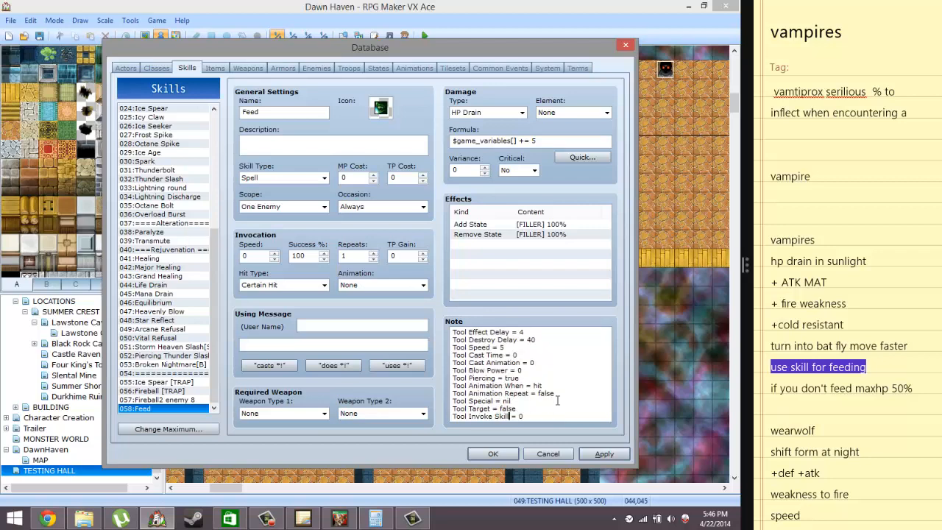
key("Down")
key("Down")
key("Down")
key("Down")
key("Down")
key("Down")
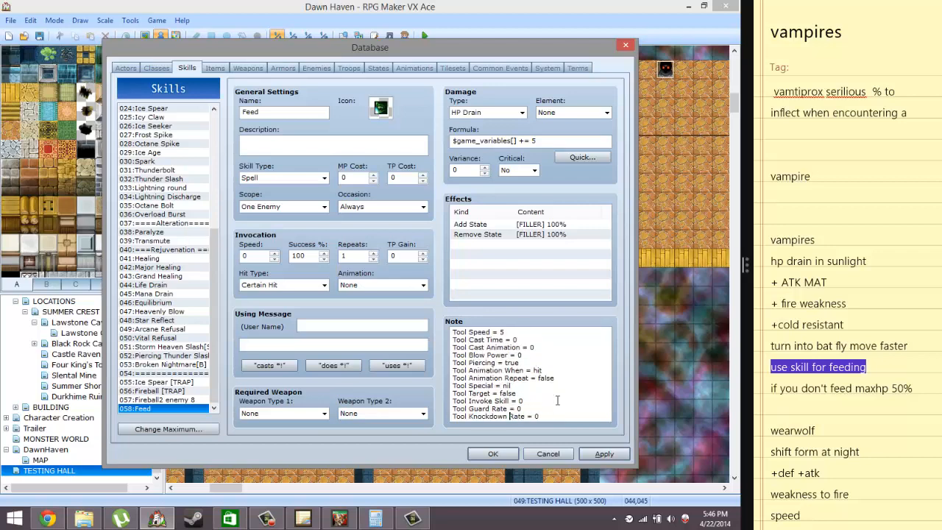
key("Down")
key("Down")
key("Down")
key("Down")
key("Down")
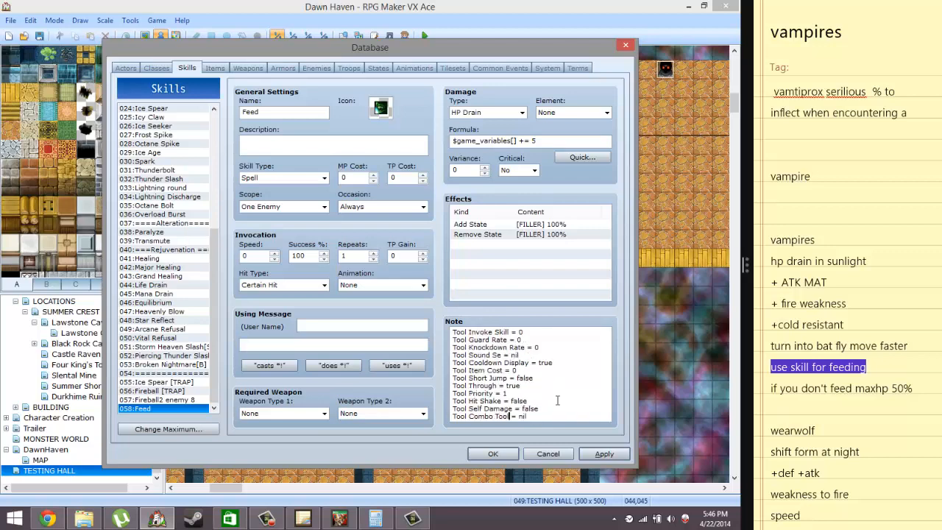
left_click(596, 454)
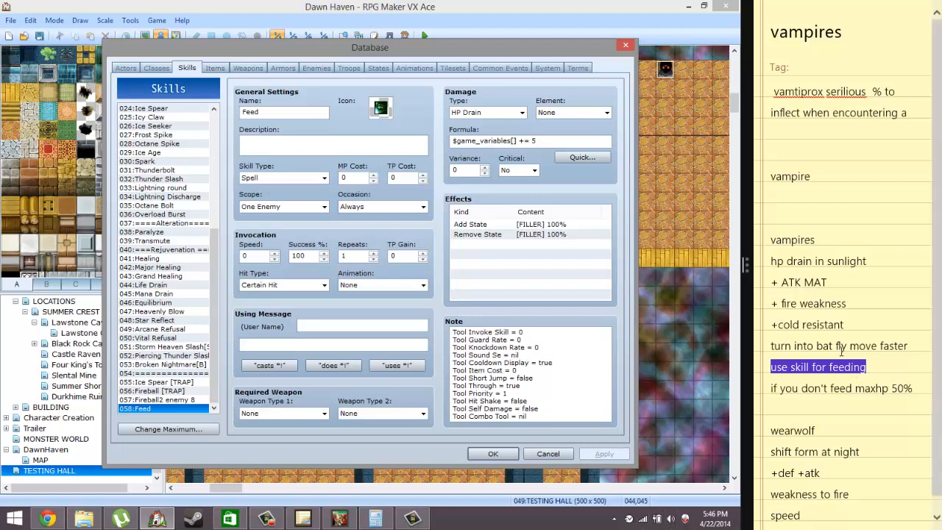
left_click(799, 403)
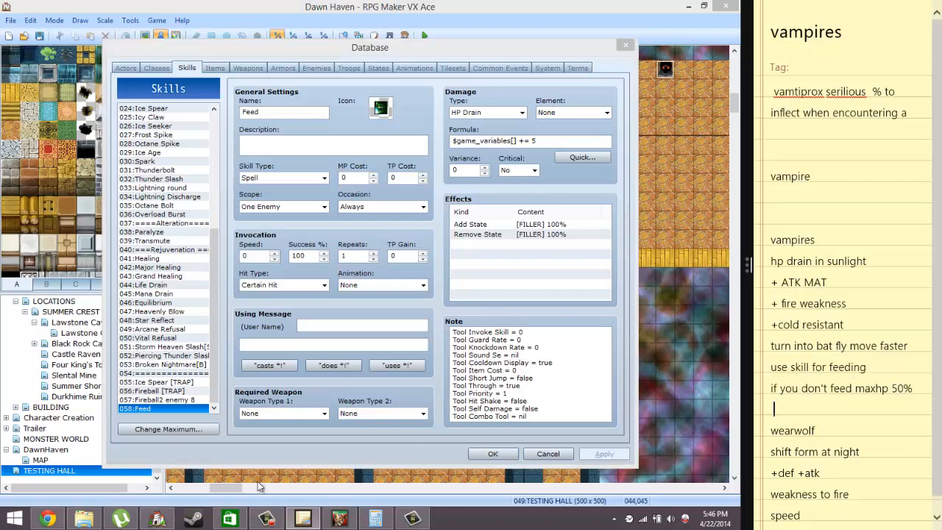
left_click(267, 519)
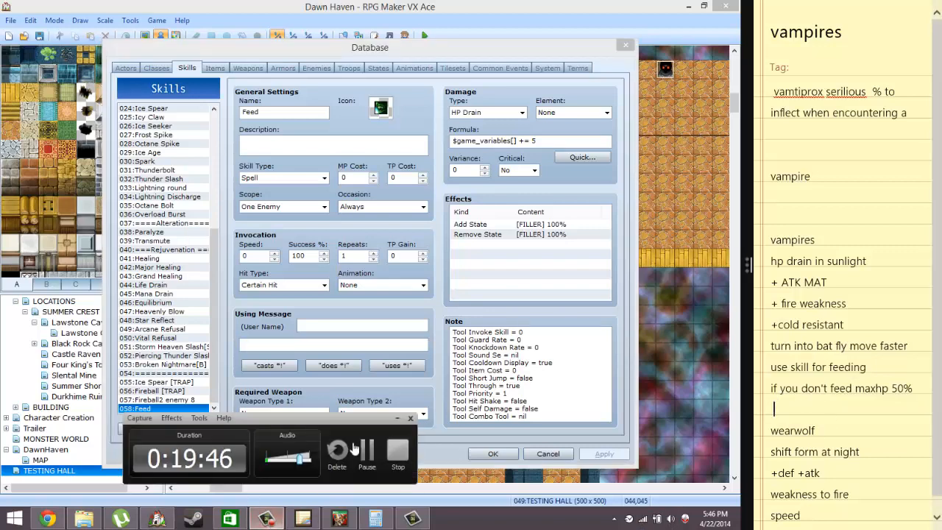
left_click(891, 388)
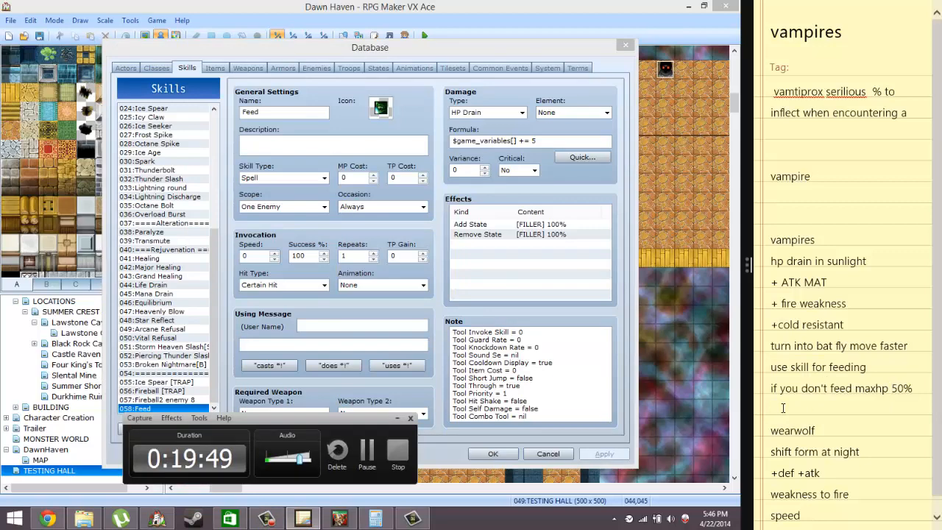
Start a Conditional Branch based on a variable at the end of the Vampire III common event and open its variable selection.
left_click(554, 100)
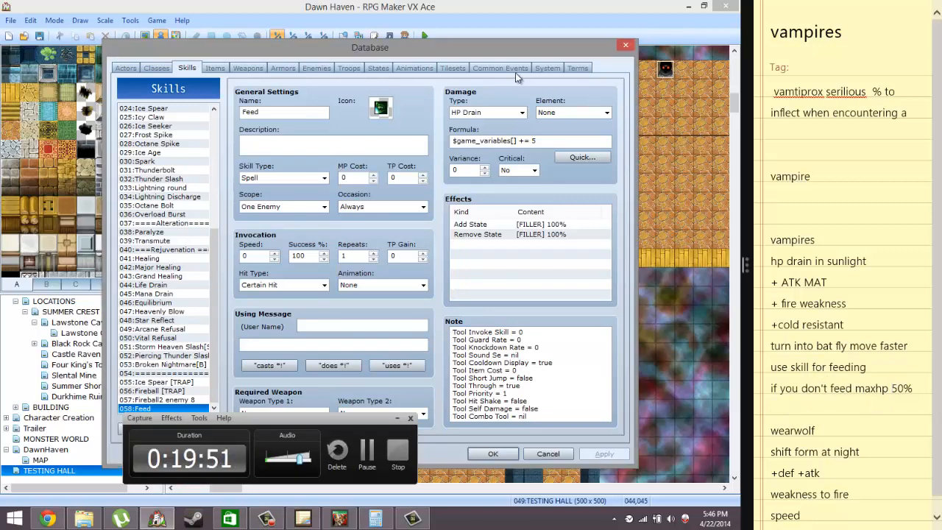
left_click(518, 71)
left_click(281, 300)
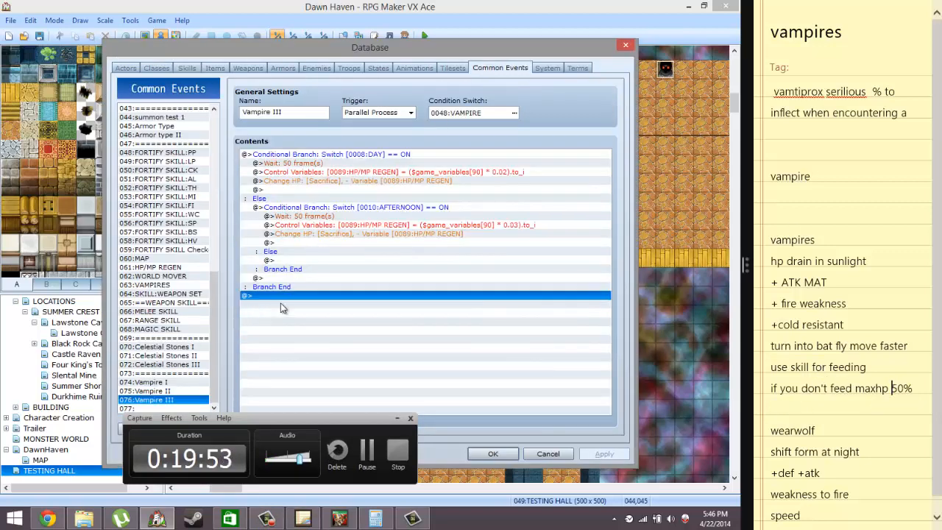
right_click(280, 302)
left_click(312, 311)
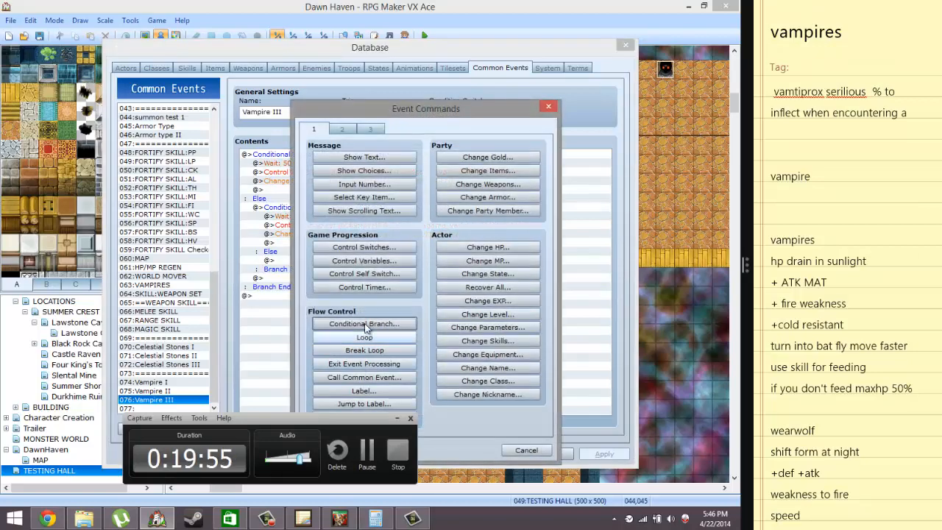
left_click(367, 324)
left_click(324, 232)
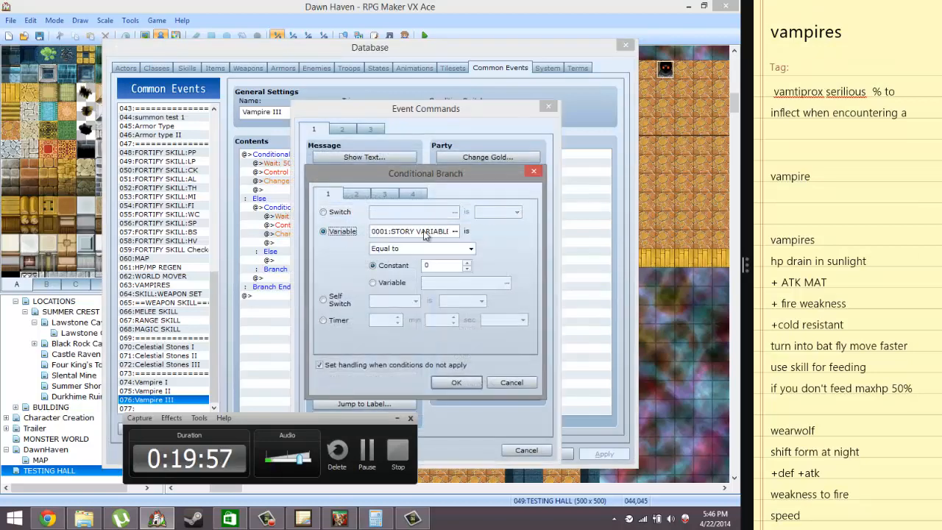
left_click(454, 231)
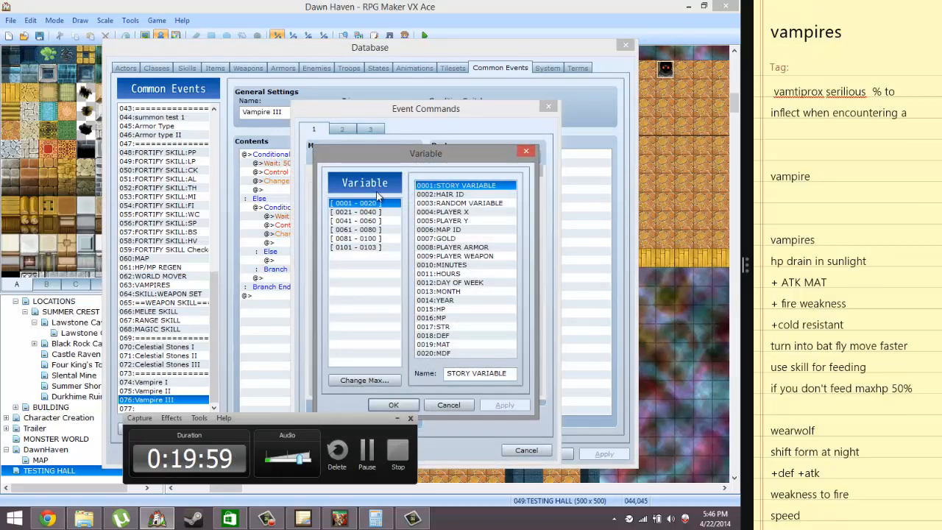
Select the unnamed variable 0103 for the branch condition and name it Vampiric Thirst.
left_click(376, 212)
left_click(377, 220)
left_click(376, 230)
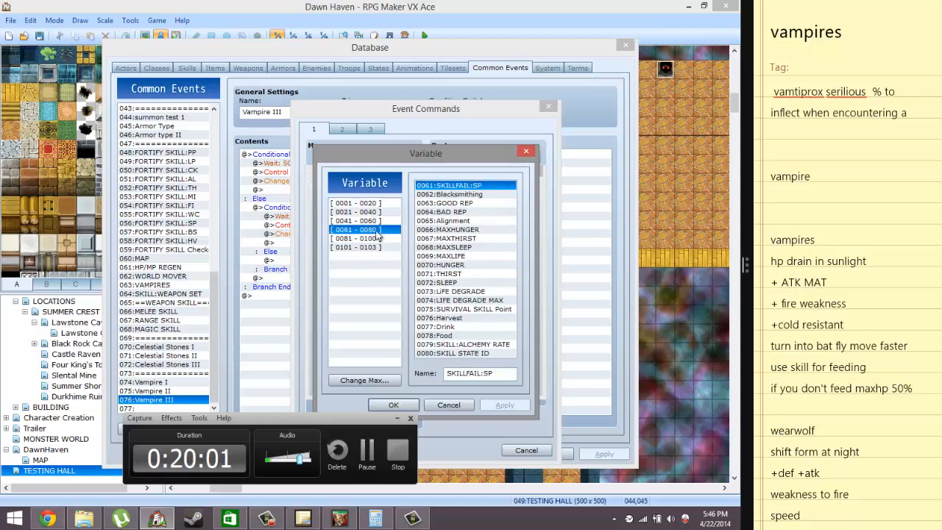
left_click(375, 239)
left_click(376, 248)
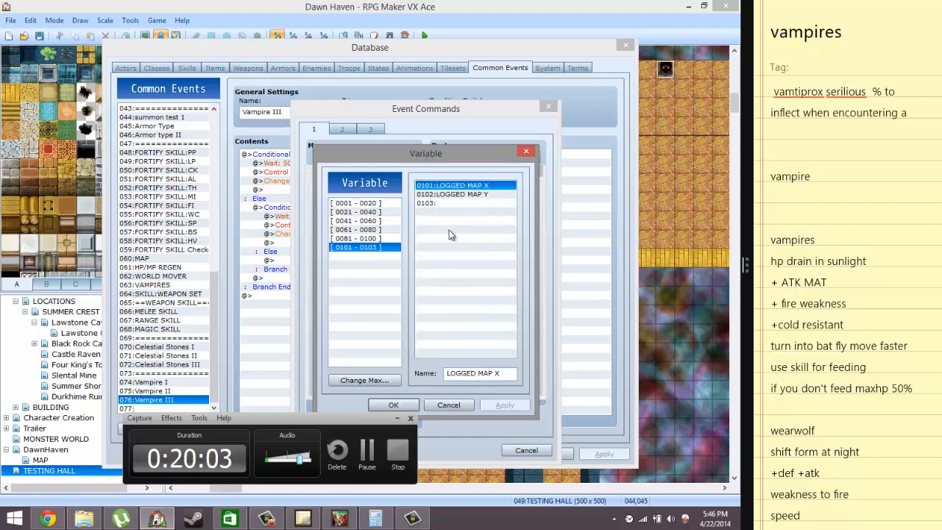
left_click(449, 204)
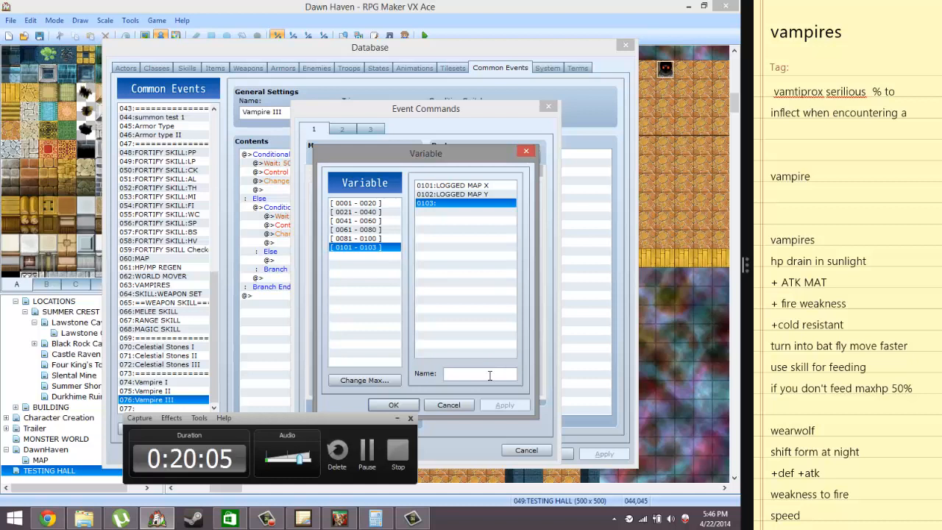
type("Vamp")
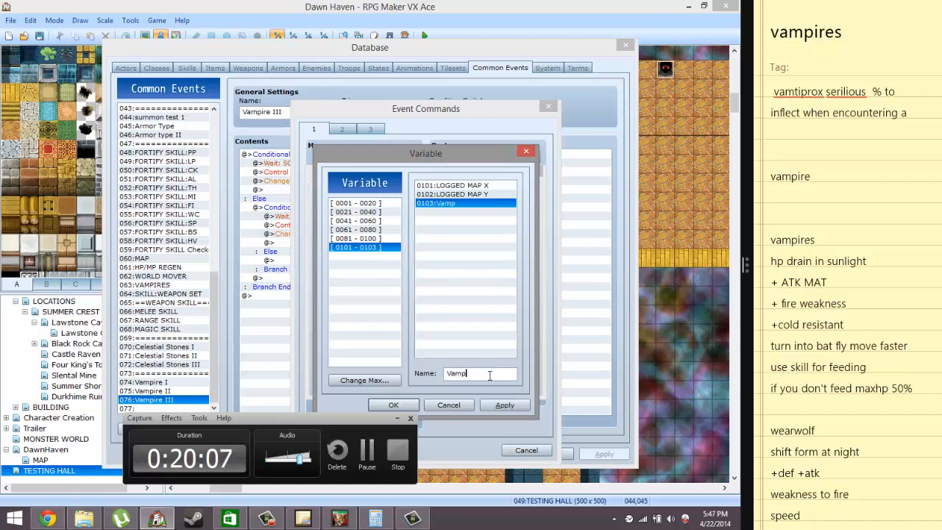
type("riric Thirst")
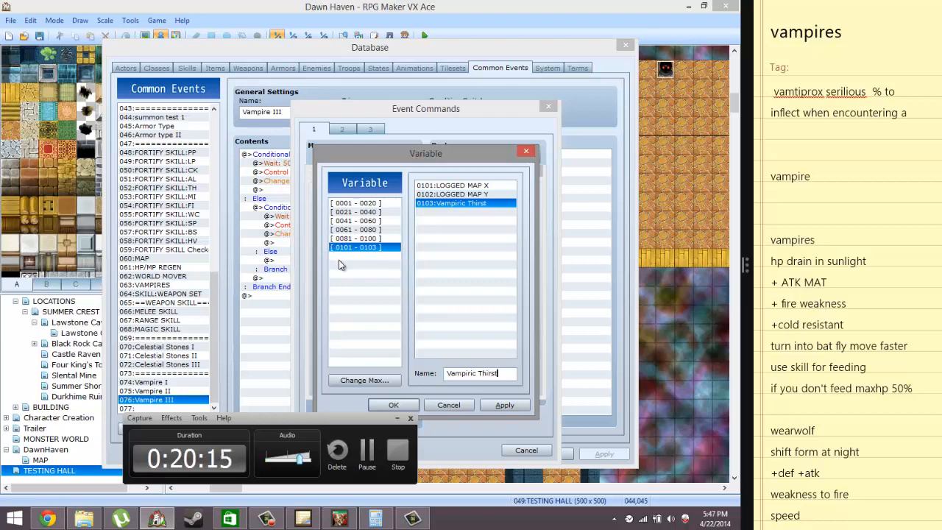
Look up the term Vampiric Thirst on the web and return to the variable selection.
key("ctrl+a")
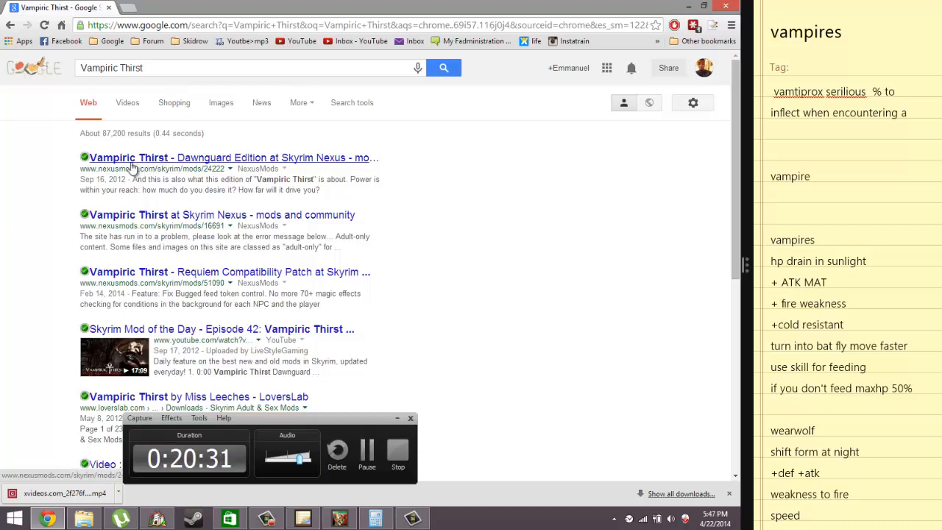
left_click(686, 6)
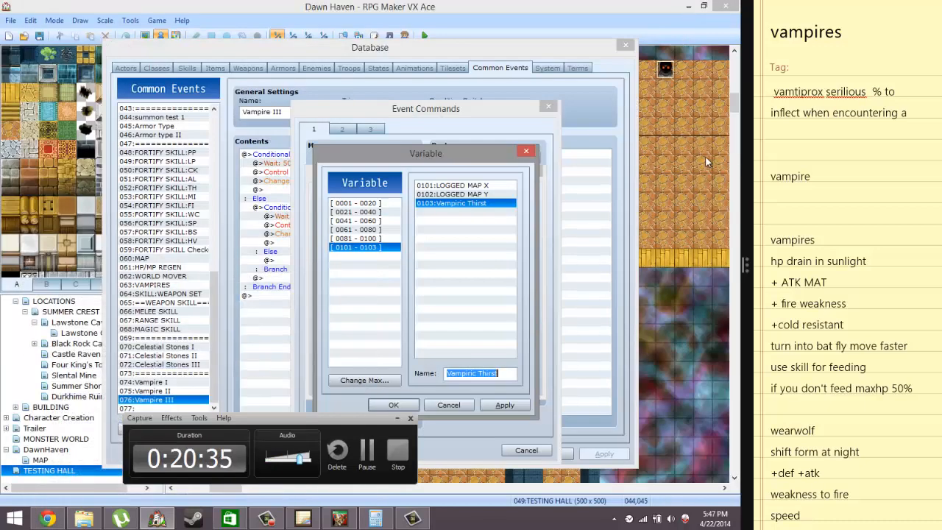
left_click(513, 375)
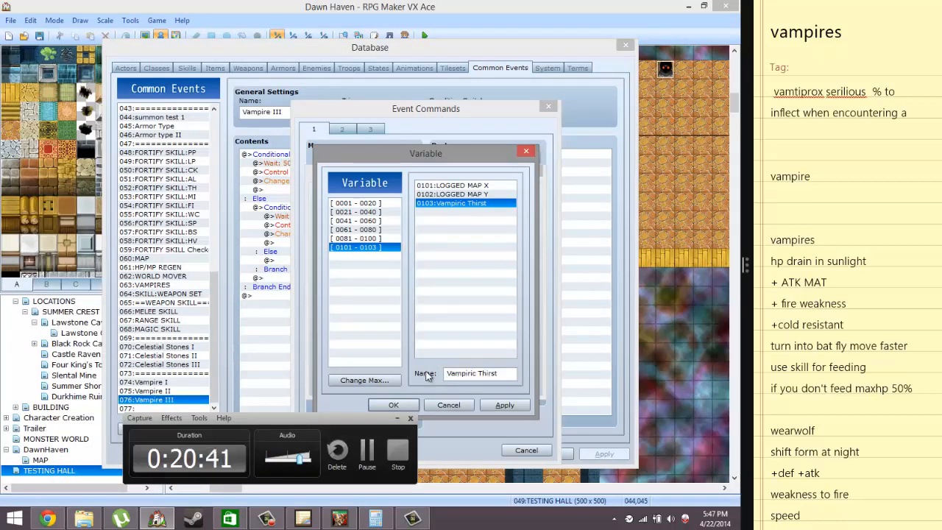
Insert the conditional branch with variable 0103 Vampiric Thirst greater than the constant 0, including handling when conditions do not apply.
left_click(394, 405)
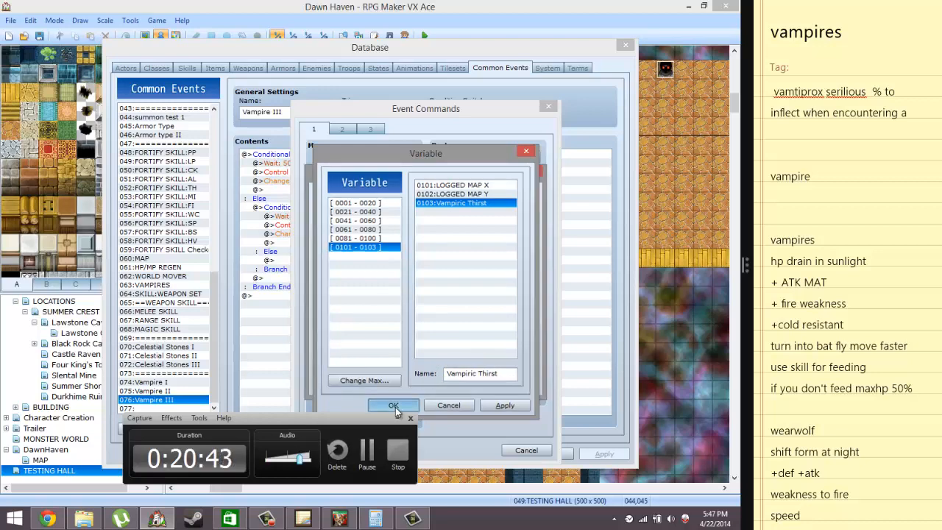
left_click(418, 250)
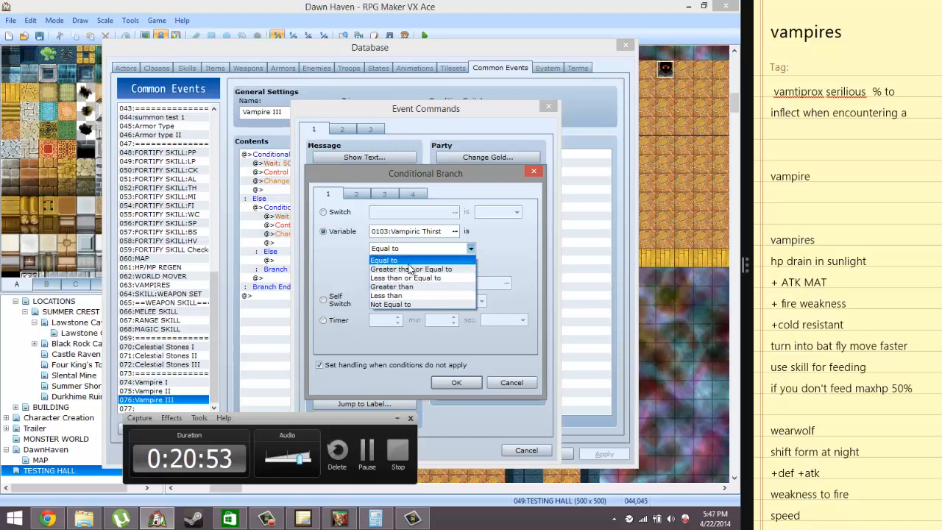
left_click(410, 287)
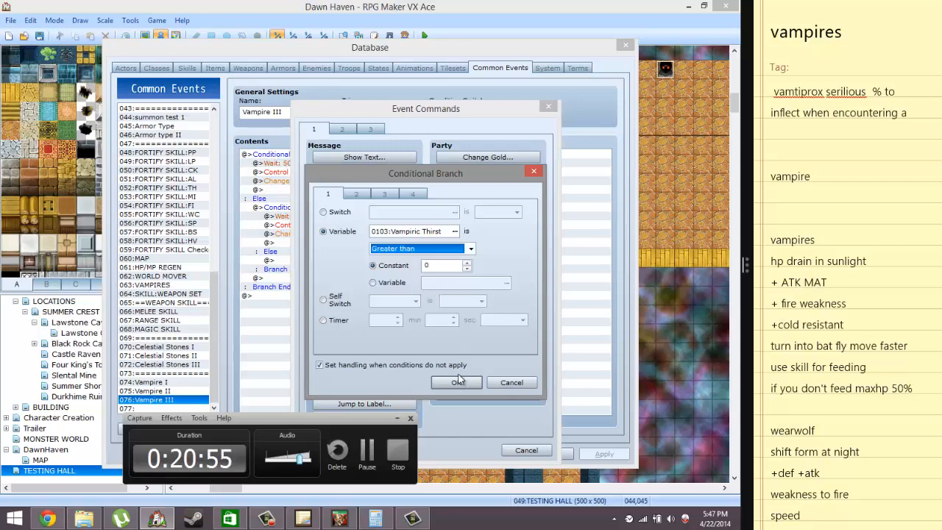
left_click(457, 383)
Change the comparison of the Vampiric Thirst branch to Equal to.
double_click(369, 295)
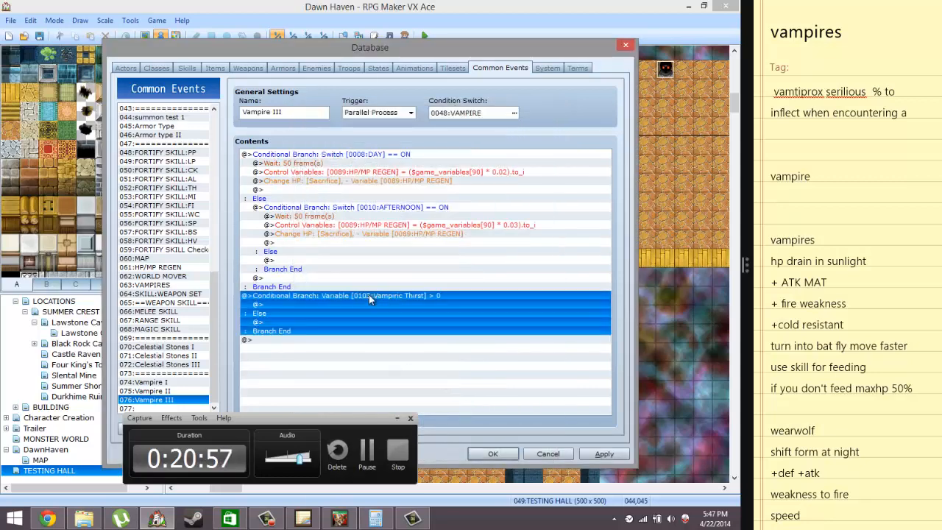
left_click(428, 248)
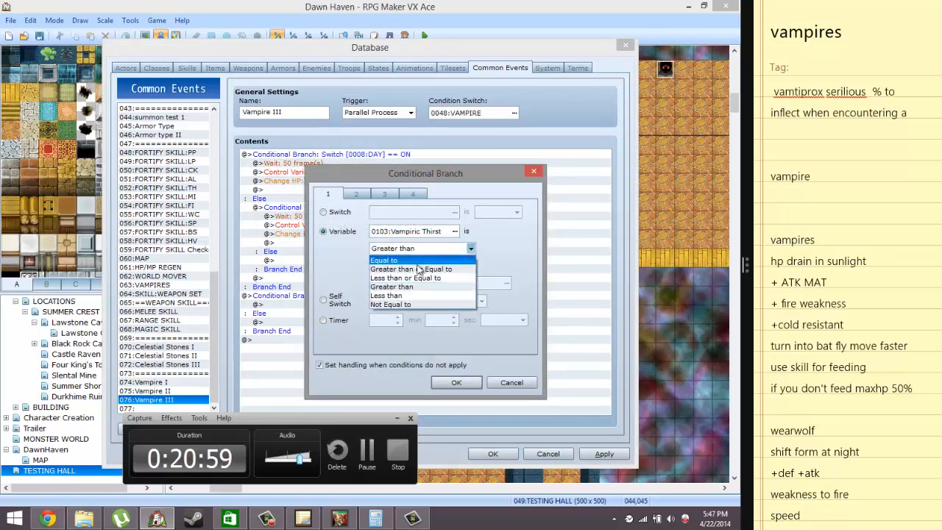
left_click(417, 261)
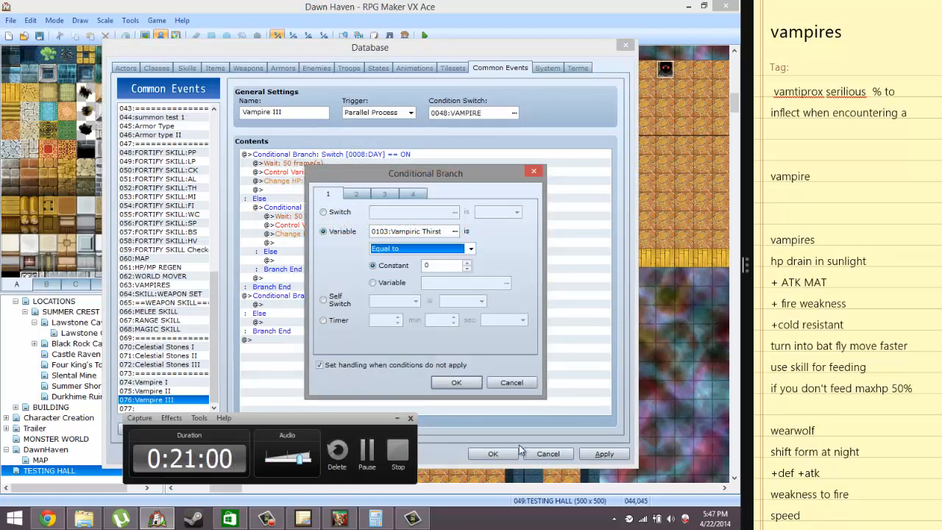
left_click(461, 381)
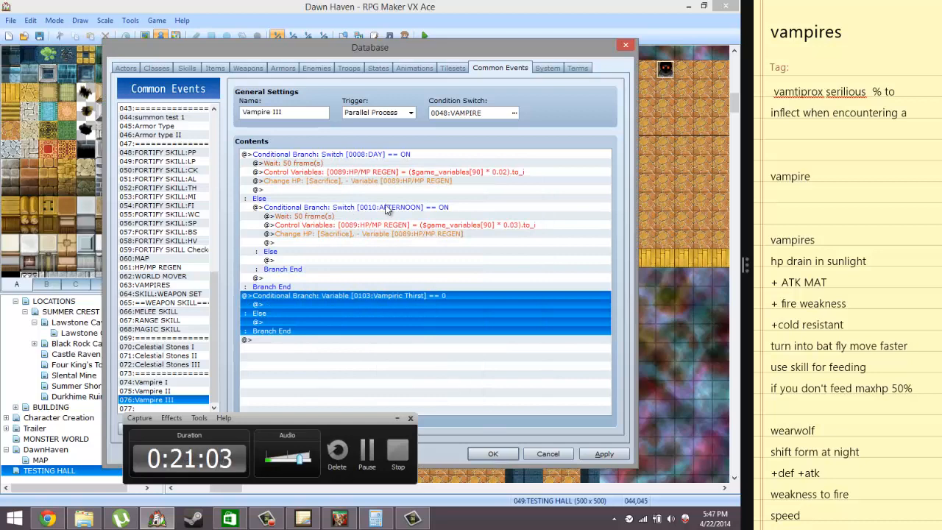
Insert a Change State command in the Vampiric Thirst branch's true section that adds the unnamed state 089 to the entire party.
left_click(287, 305)
right_click(288, 305)
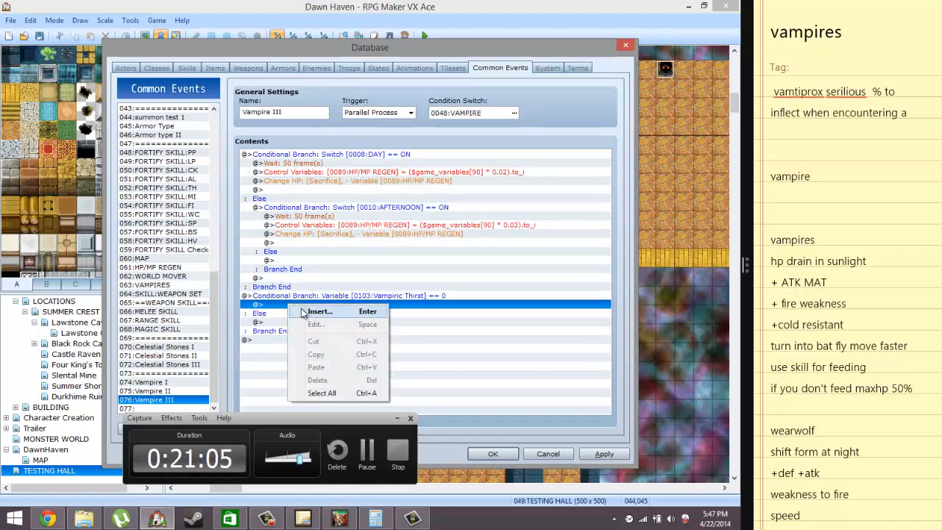
left_click(317, 312)
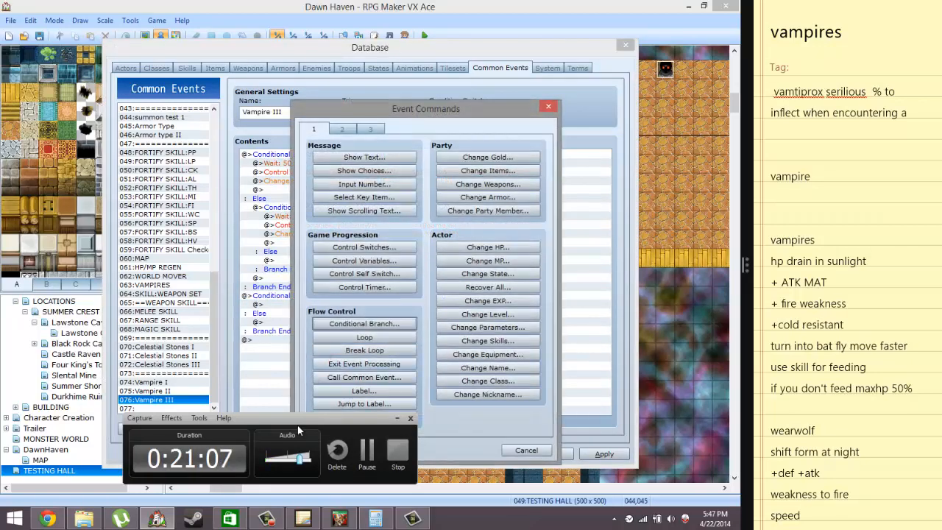
left_click(297, 425)
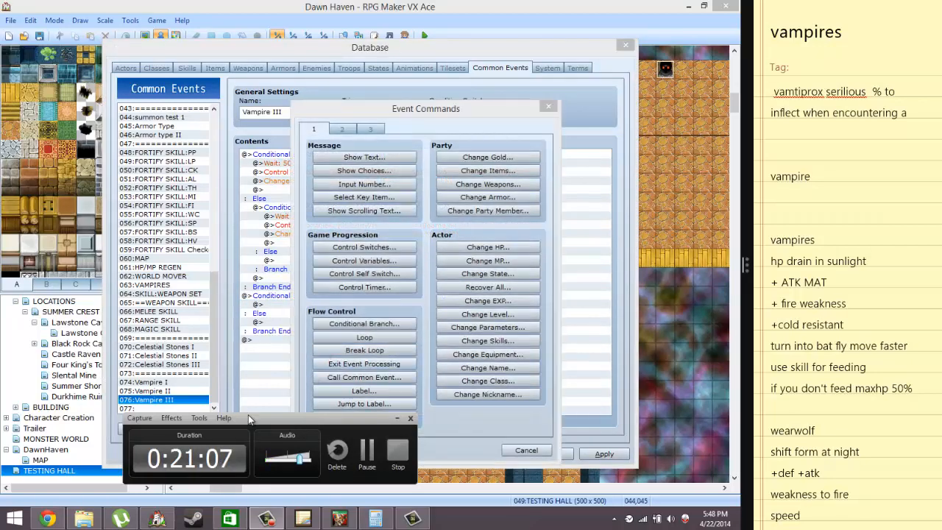
left_click(516, 327)
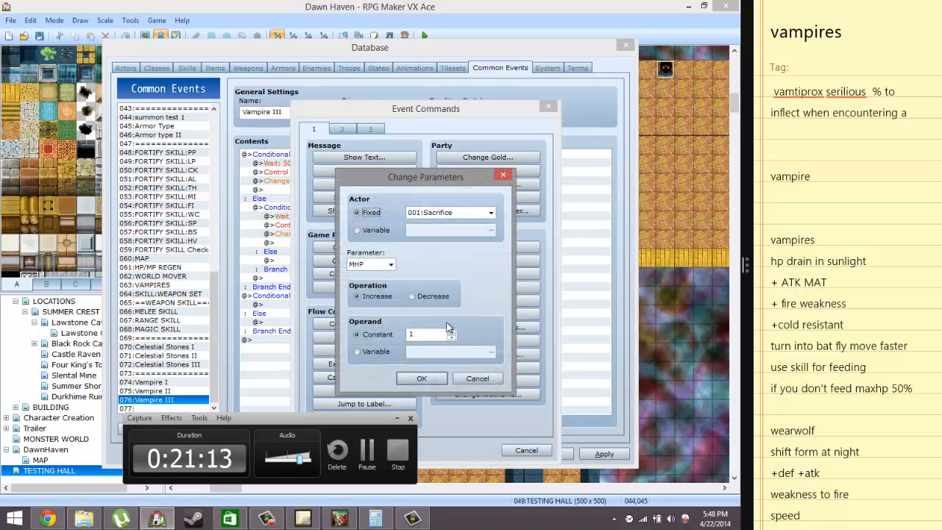
left_click(489, 378)
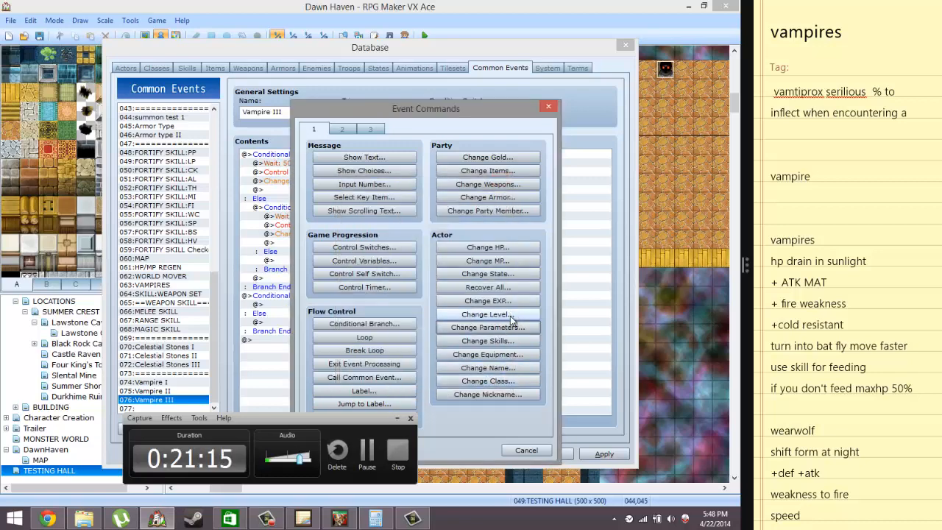
left_click(505, 274)
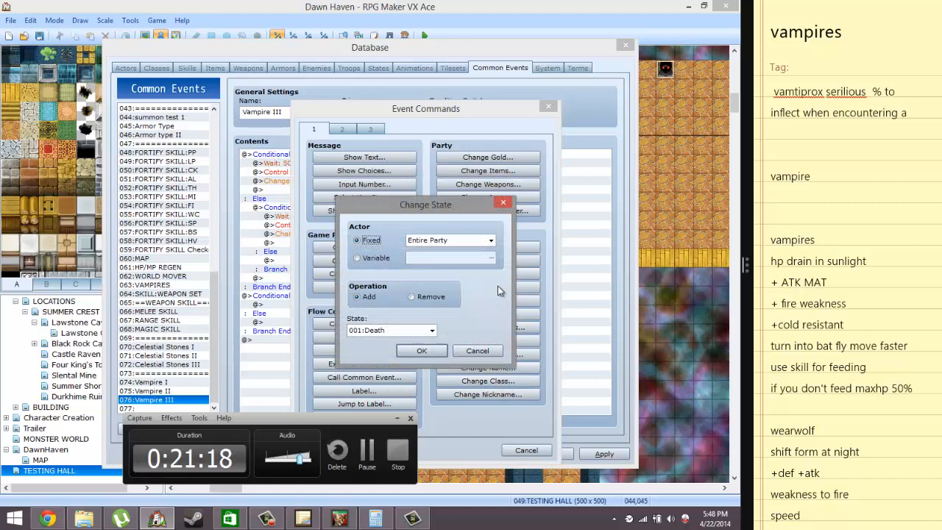
left_click(431, 329)
left_click_drag(429, 137, 429, 287)
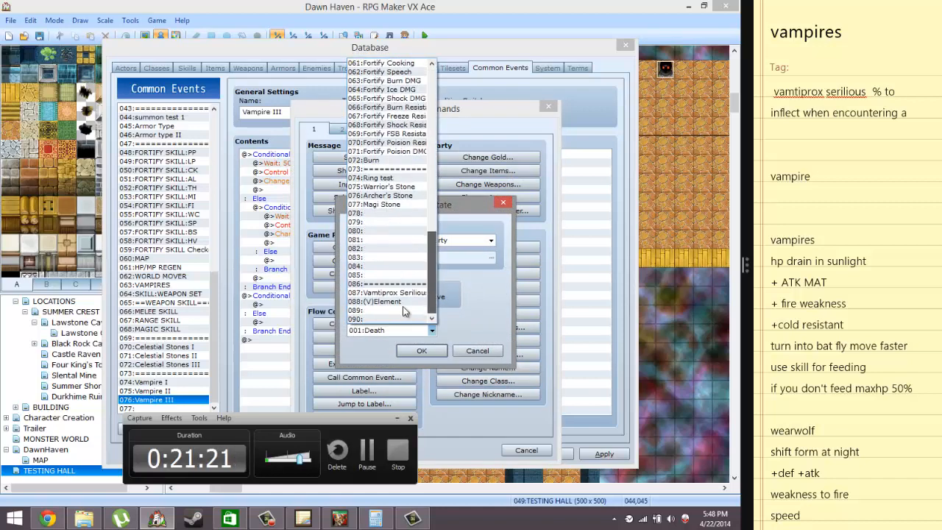
left_click(375, 310)
left_click(437, 355)
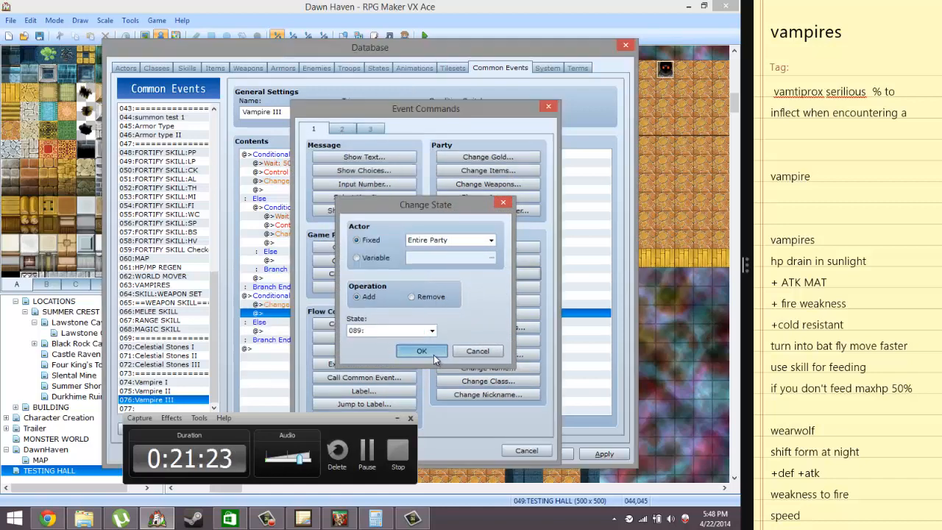
Duplicate the (V)Element state into the empty state slot 089.
left_click(378, 68)
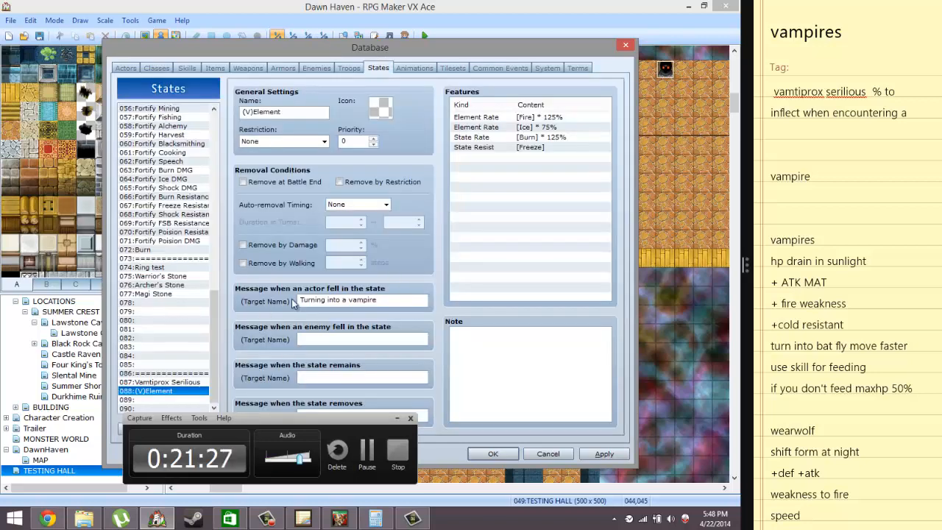
left_click(153, 400)
left_click(153, 393)
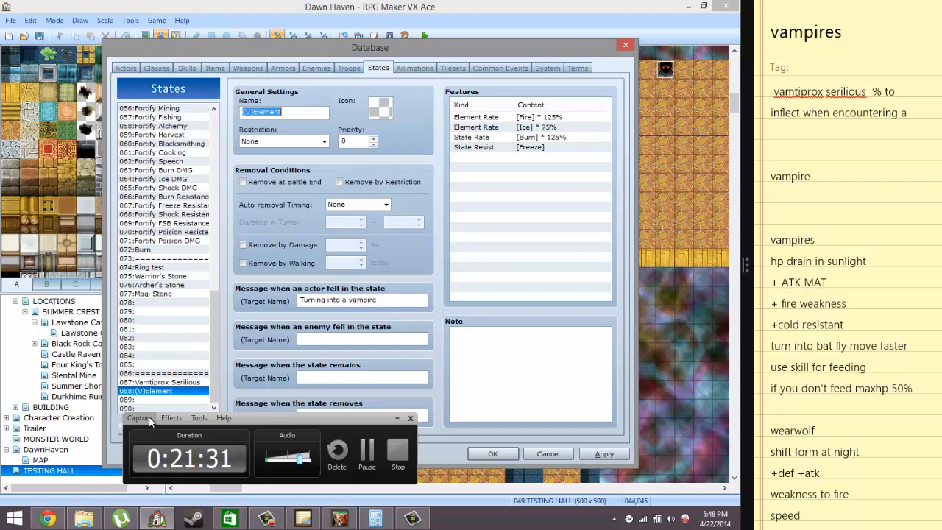
left_click(160, 393)
key("ctrl+c")
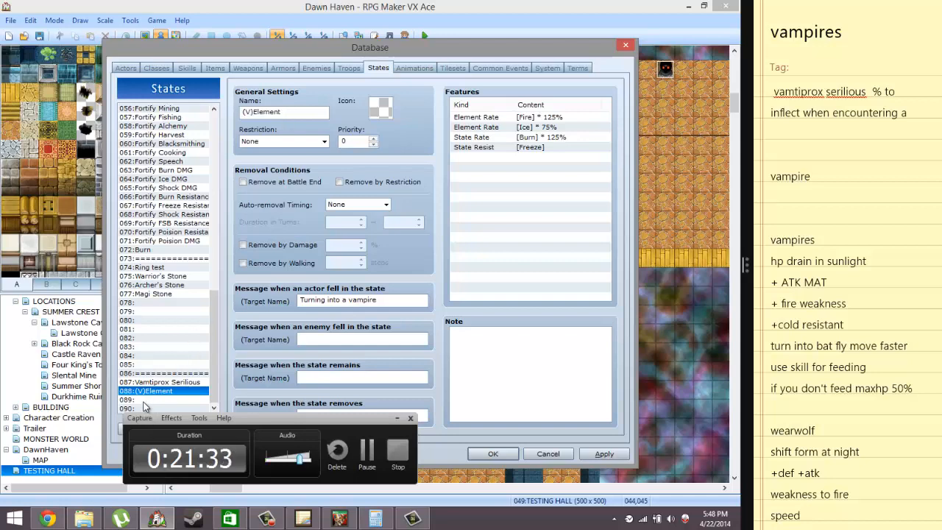
left_click(147, 400)
key("ctrl+v")
Rename the copied state in slot 089 as (V)Thirst.
left_click(313, 114)
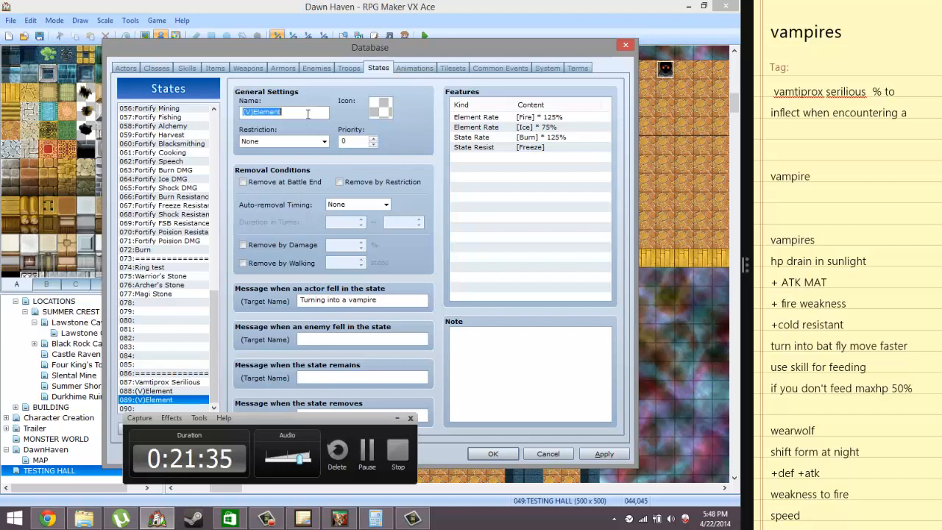
left_click(313, 114)
key("BackSpace")
key("BackSpace")
key("BackSpace")
key("BackSpace")
key("BackSpace")
key("BackSpace")
key("BackSpace")
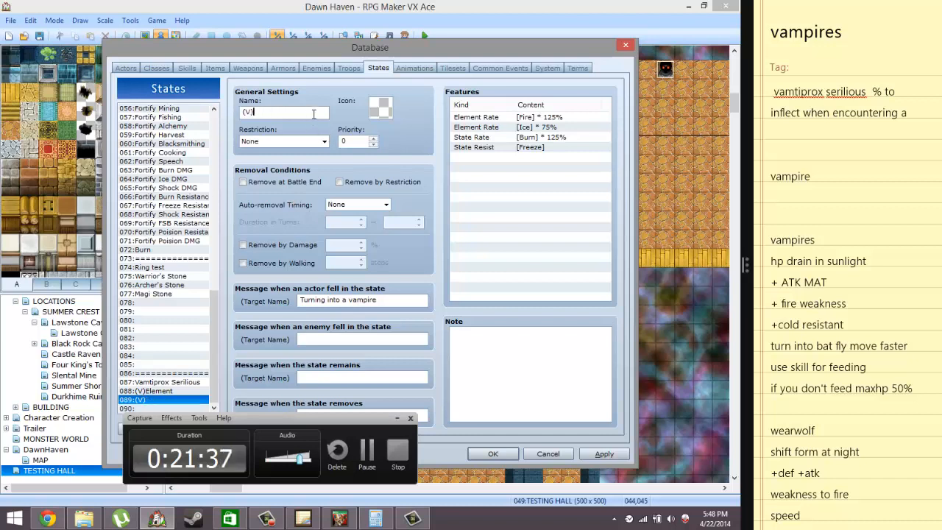
type("Thirst")
Delete the Ice element rate, Burn state rate and Freeze state resist features from the (V)Thirst state.
left_click(535, 127)
key("Delete")
key("Delete")
key("Delete")
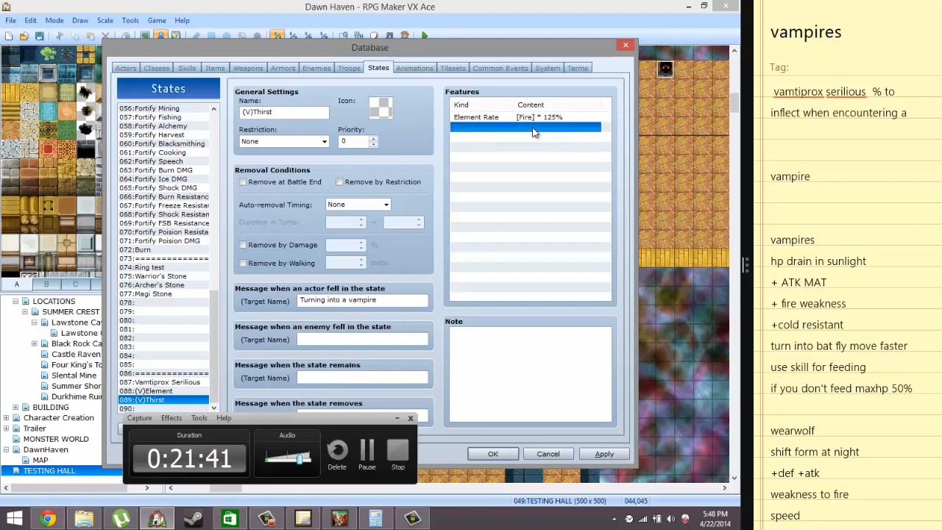
Replace the Fire element rate feature of (V)Thirst with an MHP parameter of 50% and apply the database changes.
left_click(534, 118)
double_click(534, 117)
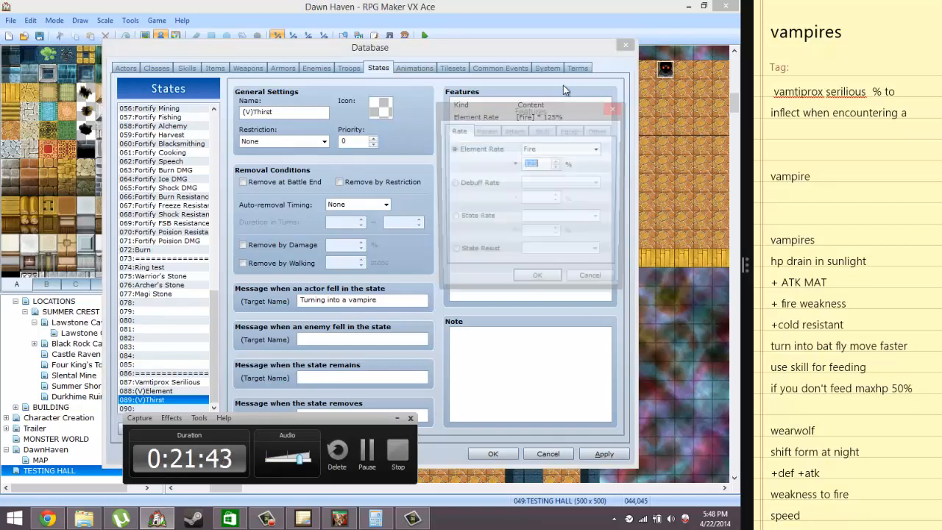
left_click(473, 187)
left_click(468, 217)
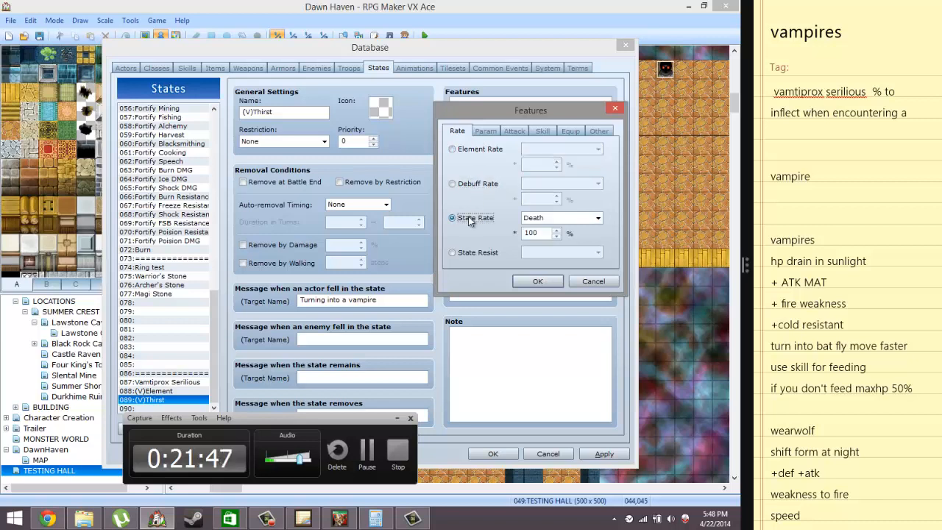
left_click(466, 252)
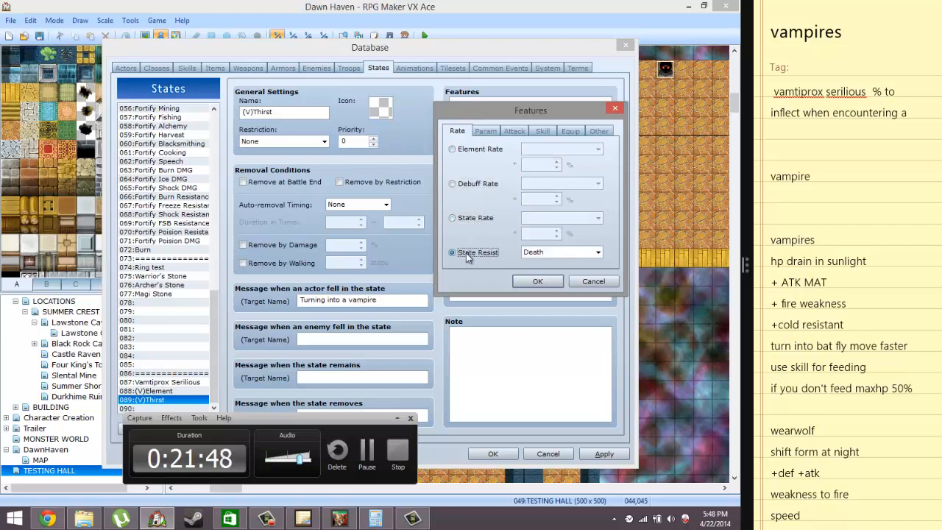
left_click(487, 131)
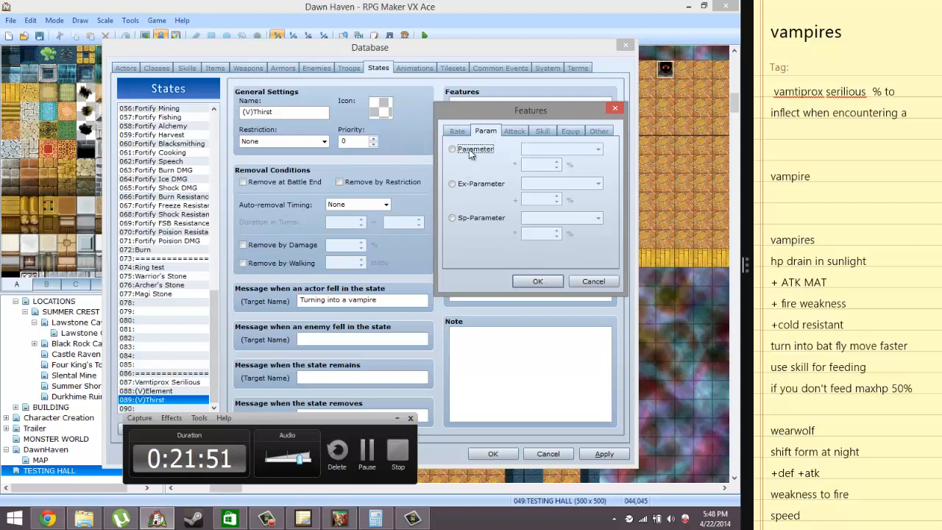
left_click(475, 150)
left_click(524, 150)
left_click(530, 156)
double_click(533, 163)
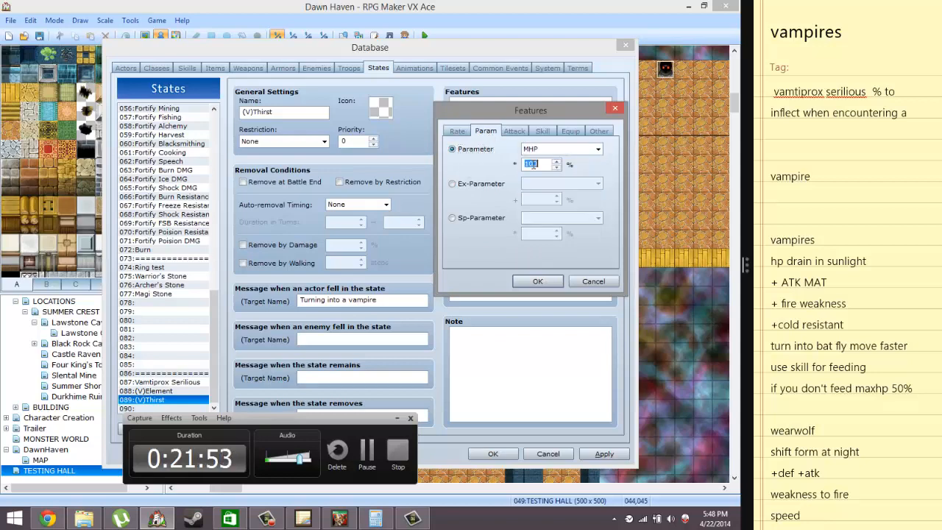
type("50")
mouse_move(483, 153)
left_click(538, 281)
left_click(604, 453)
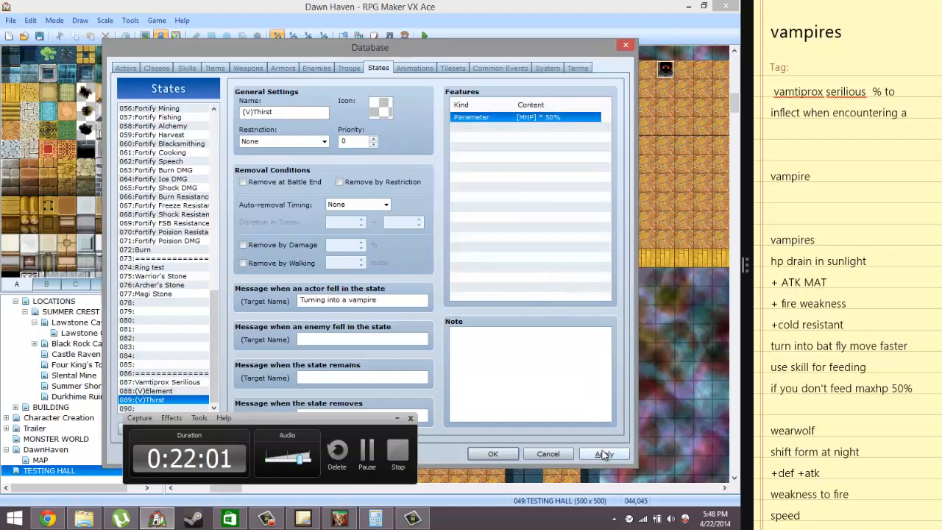
Copy the Vampire III event's (V)Thirst Change State command into the Else section, set it to Remove, and apply the changes.
left_click(500, 67)
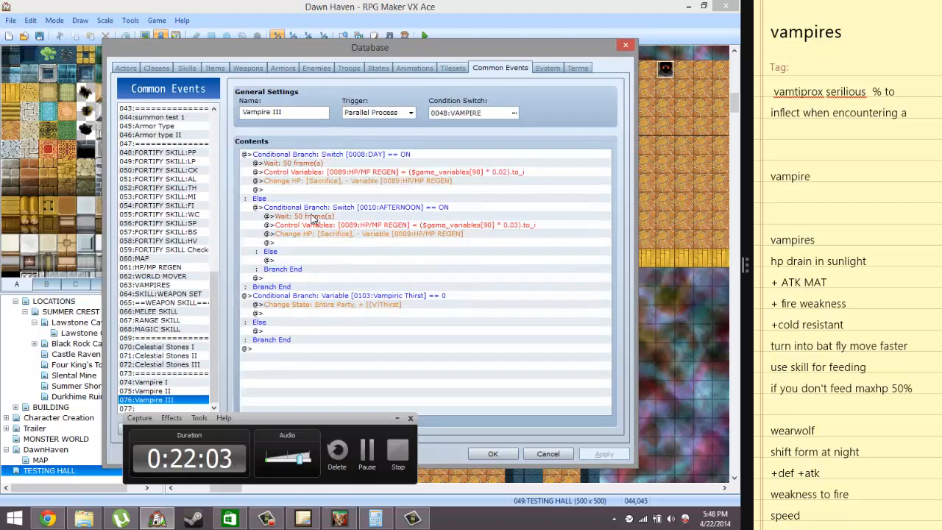
left_click(332, 304)
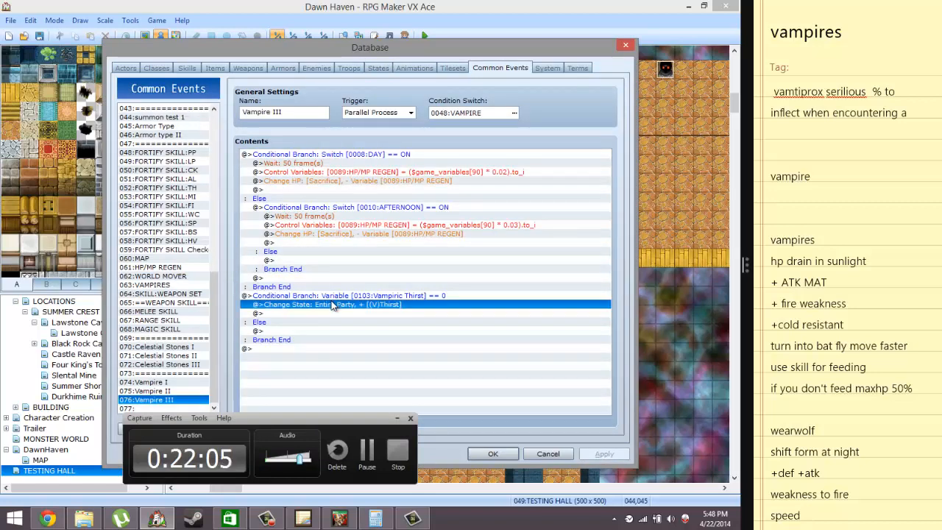
key("ctrl+c")
left_click(292, 331)
key("ctrl+v")
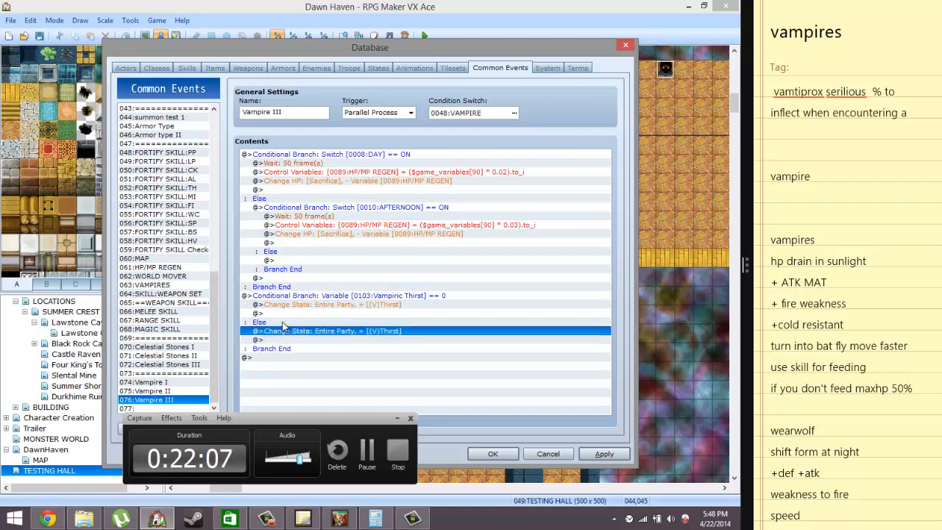
double_click(286, 331)
left_click(421, 299)
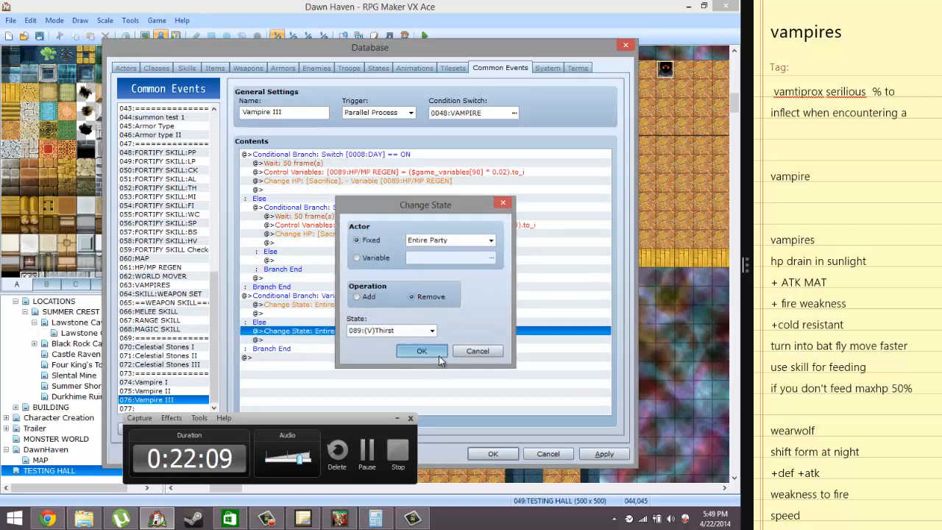
left_click(438, 355)
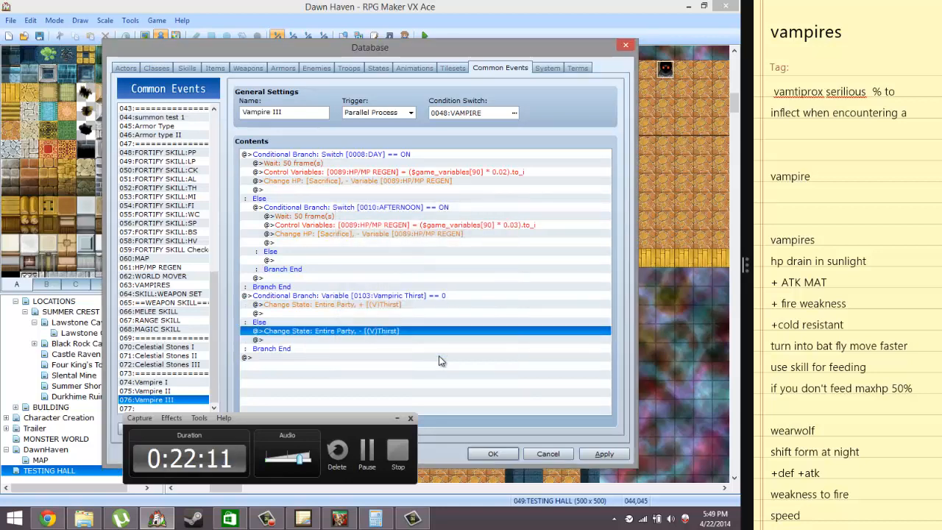
left_click(595, 456)
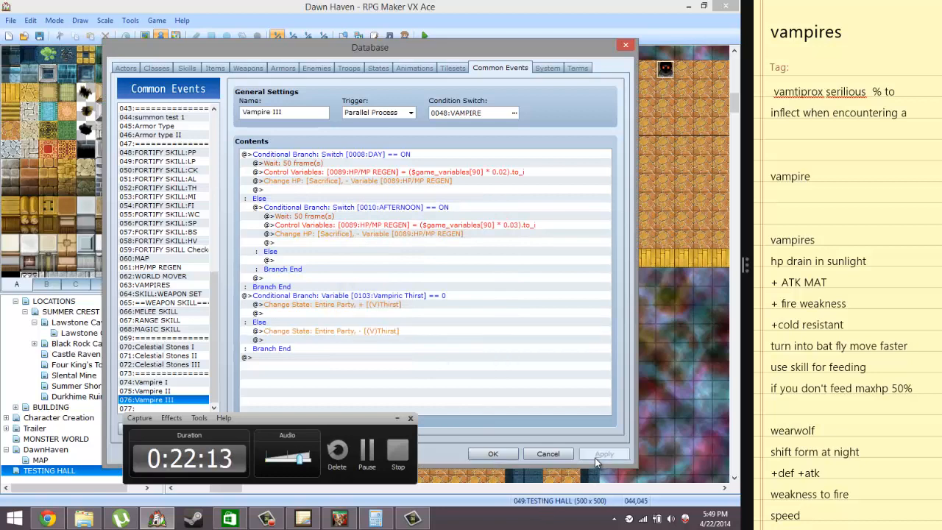